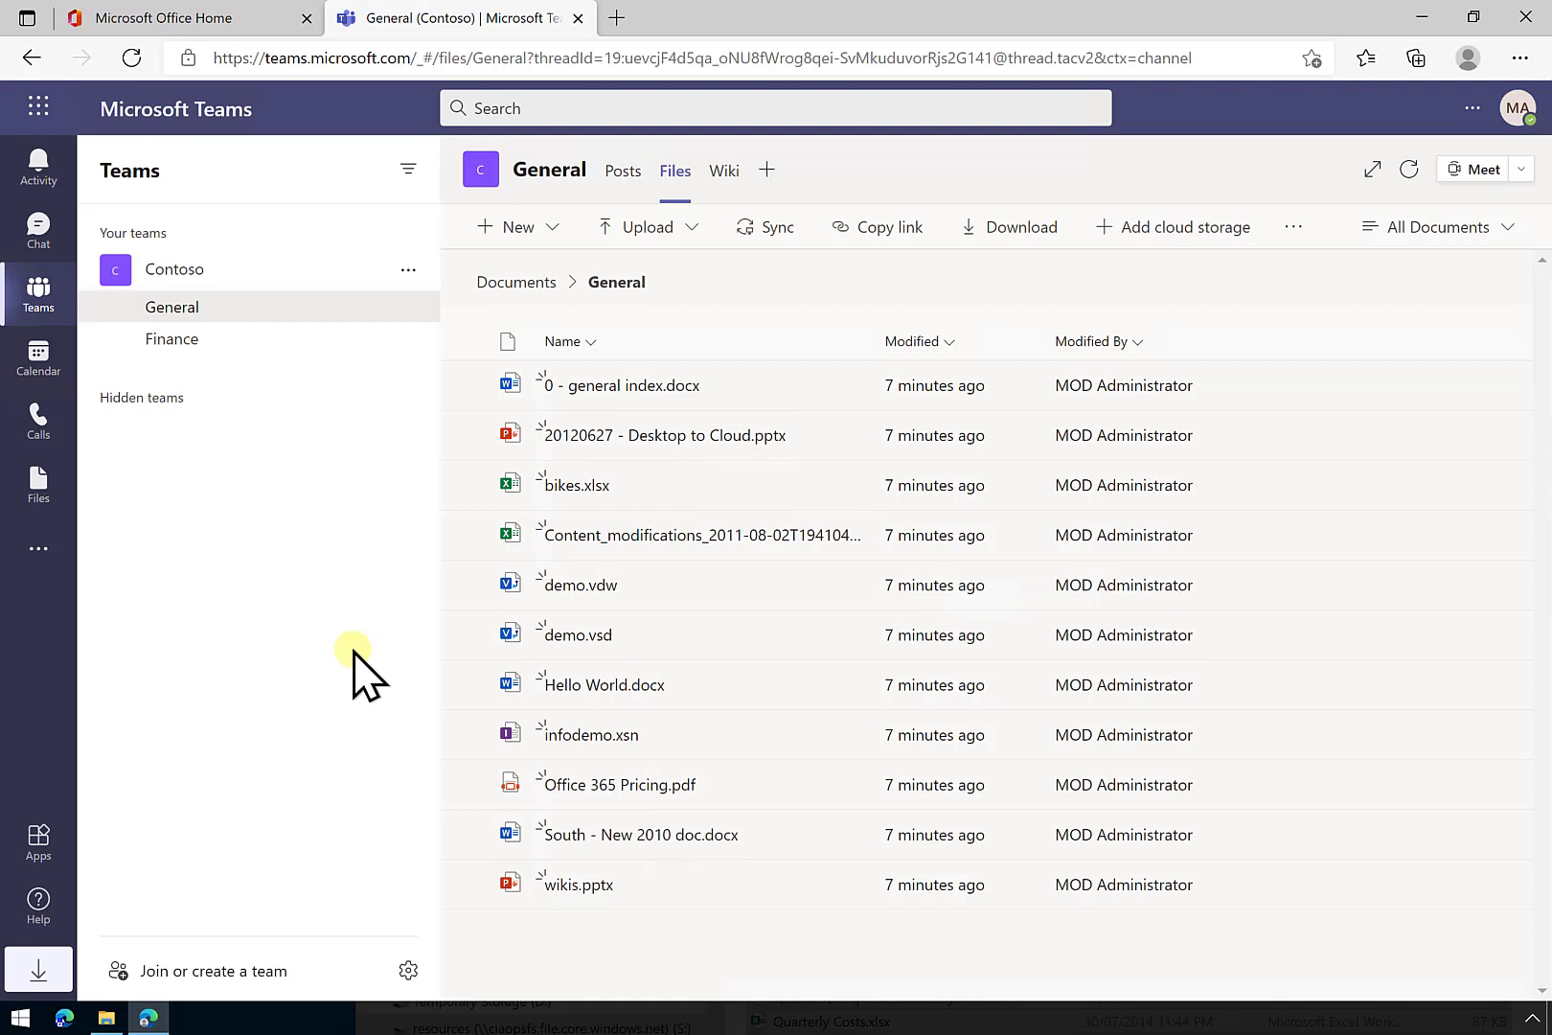
Return to the Contoso General channel and show its Files tab with the eleven shared documents
{"action": "left_click", "coordinate": [179, 342]}
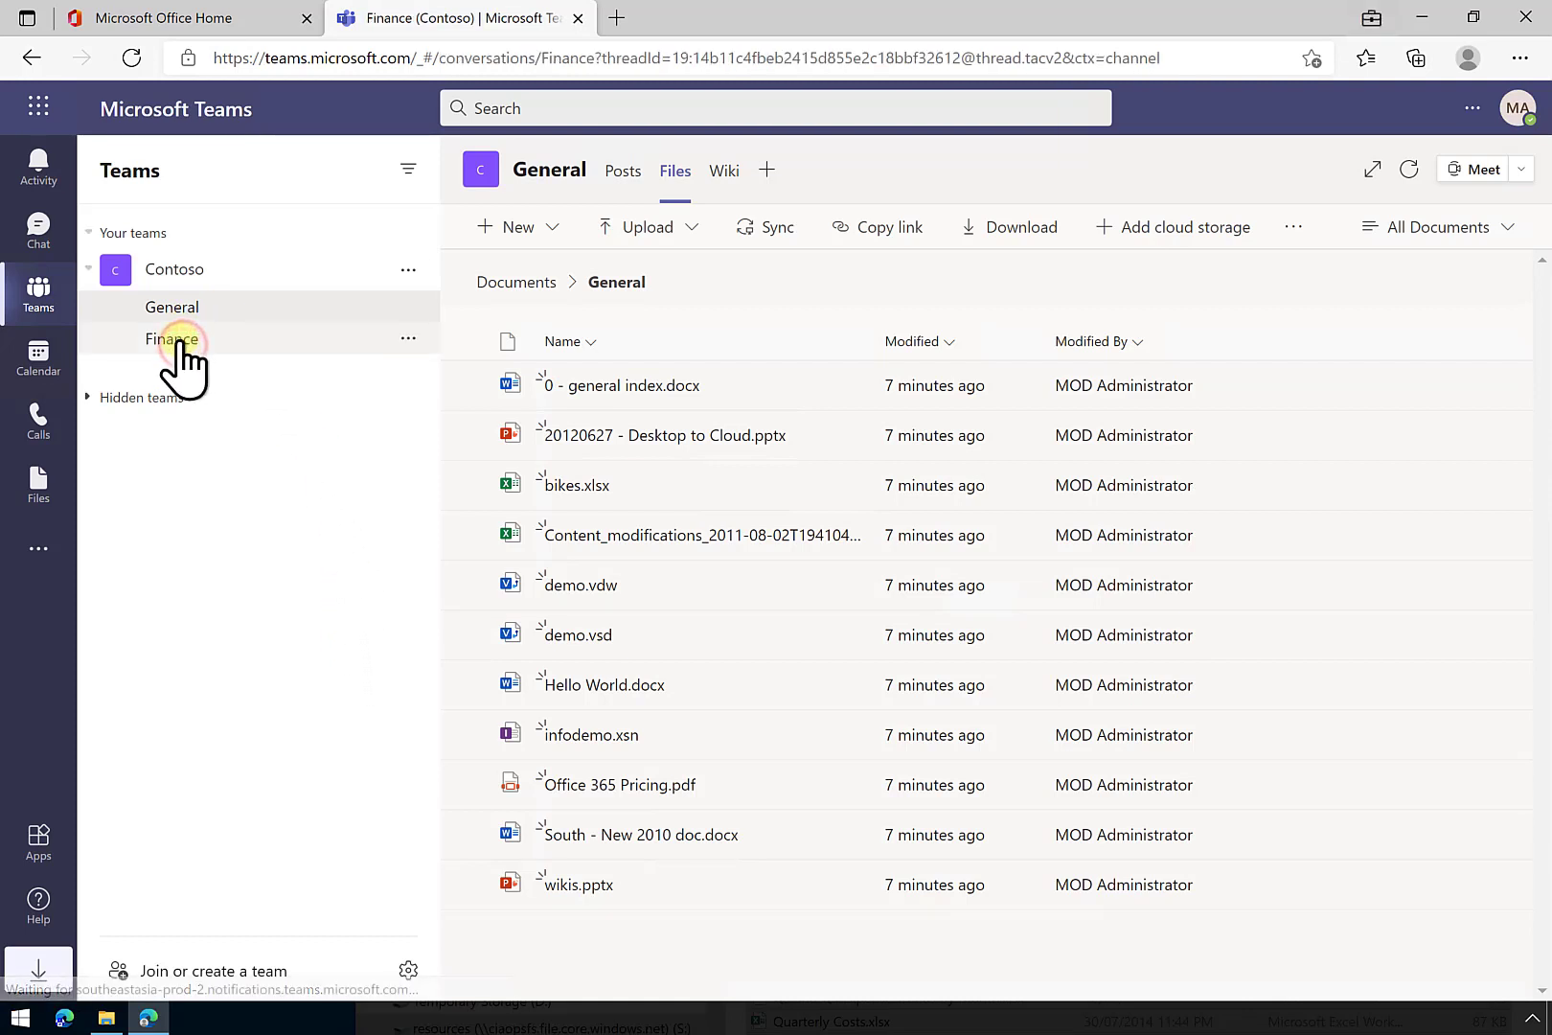
{"action": "left_click", "coordinate": [160, 307]}
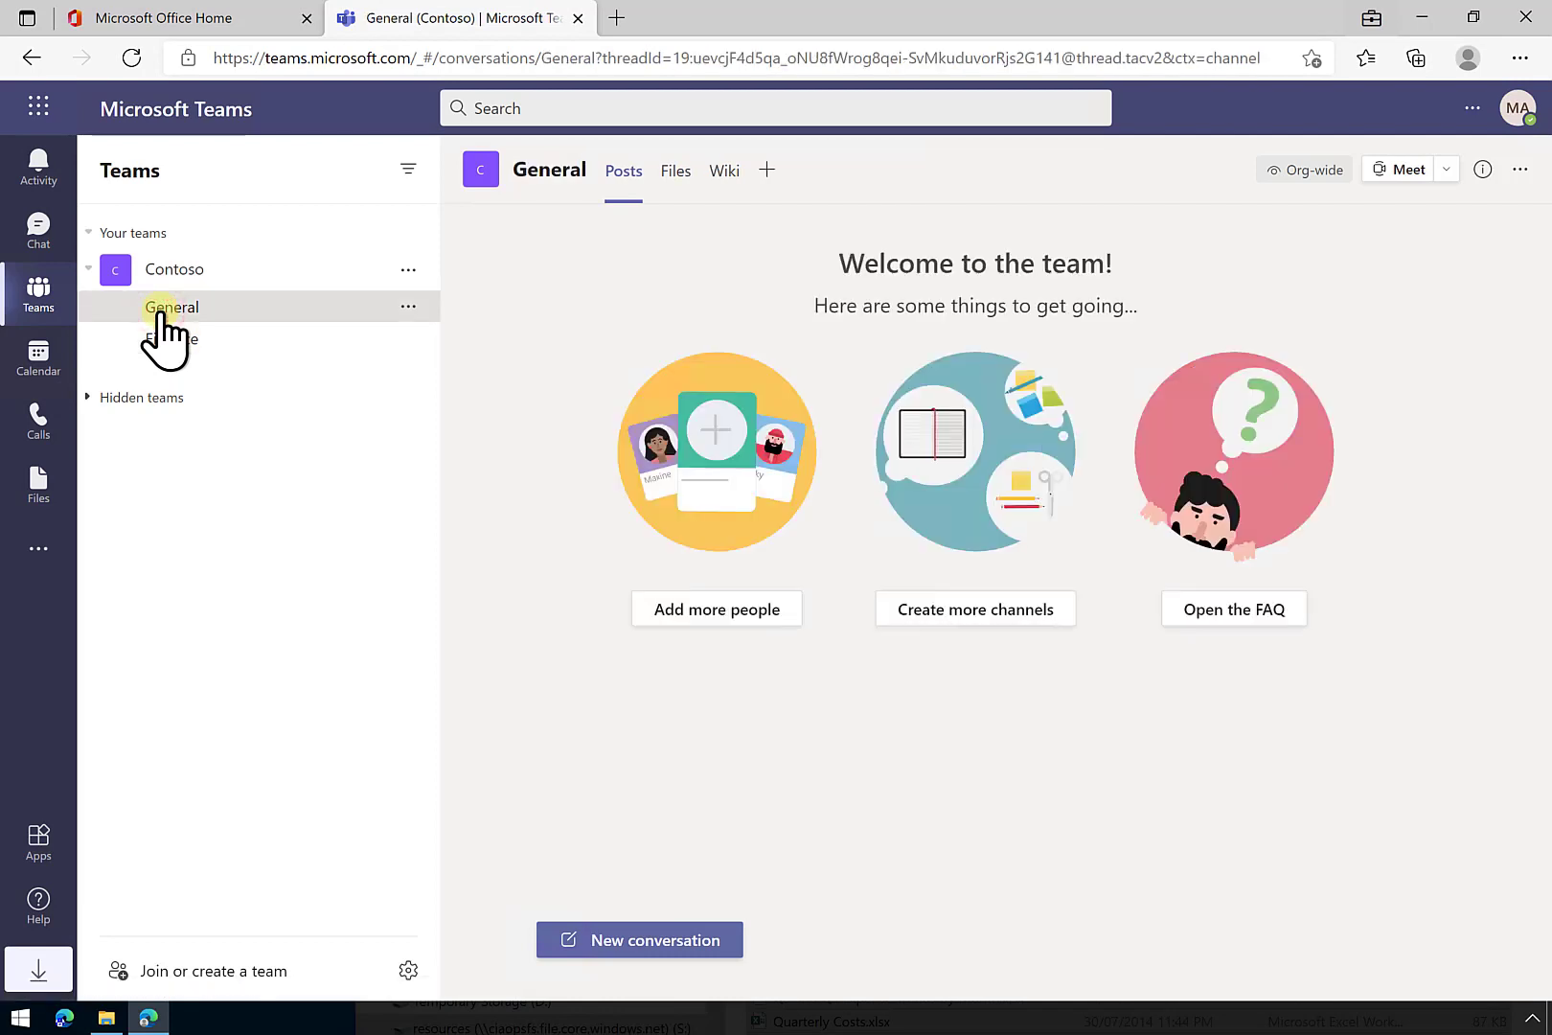
{"action": "left_click", "coordinate": [672, 184]}
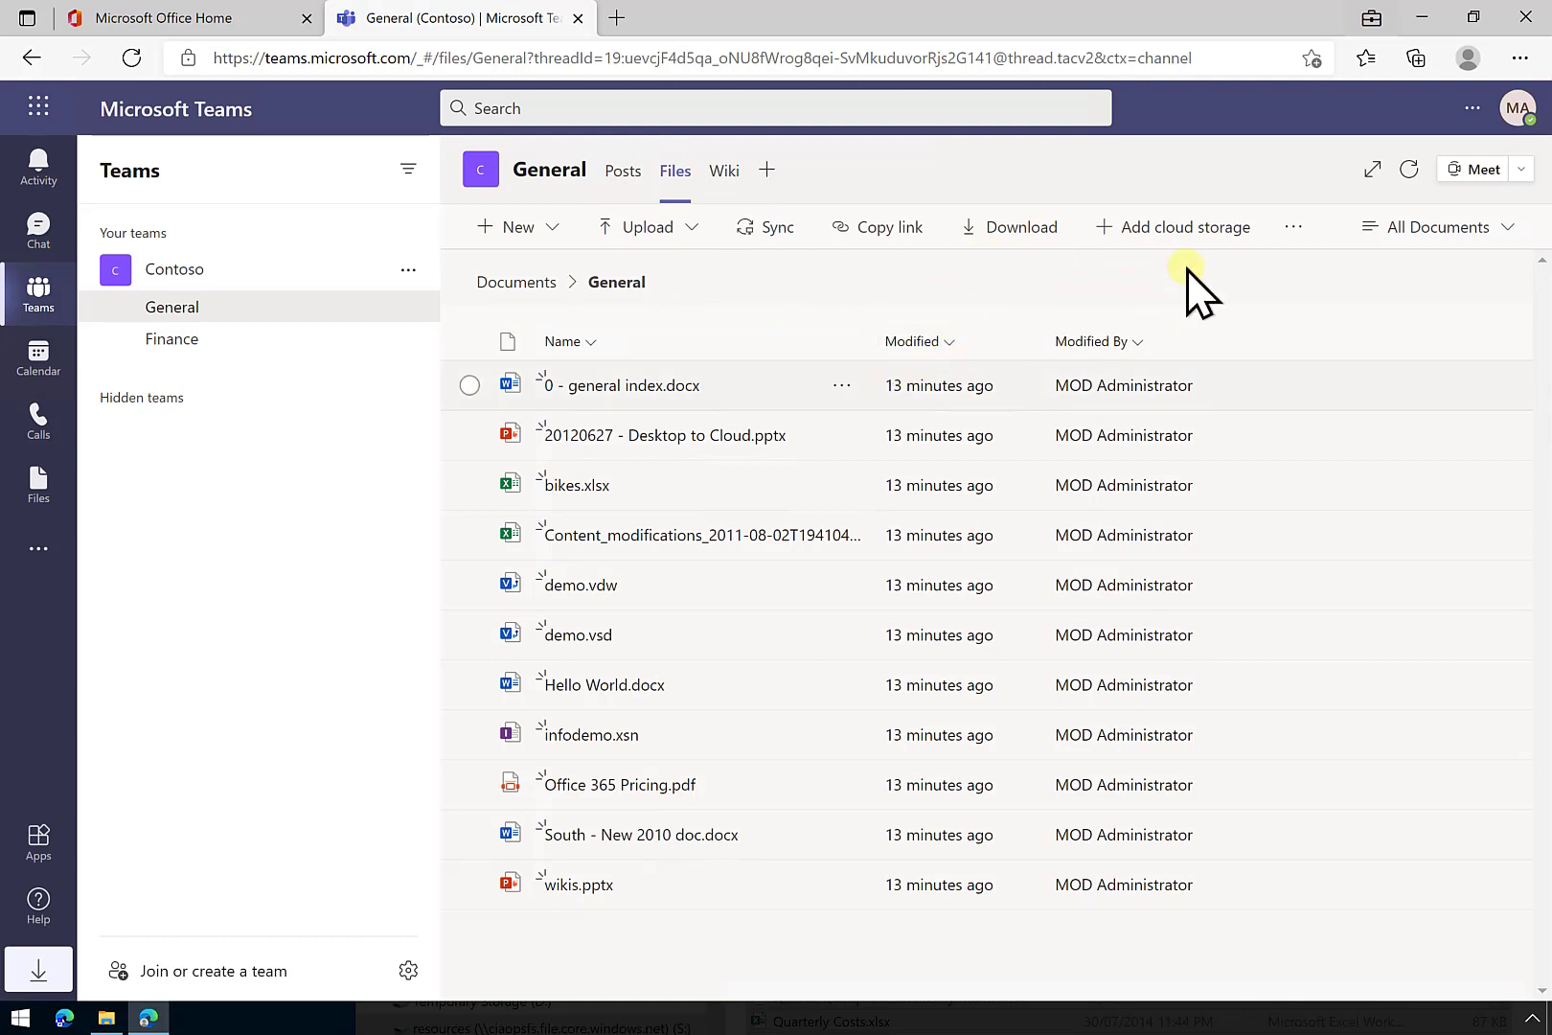
Open the General files folder in SharePoint and detach it into its own browser window
{"action": "left_click", "coordinate": [1291, 232]}
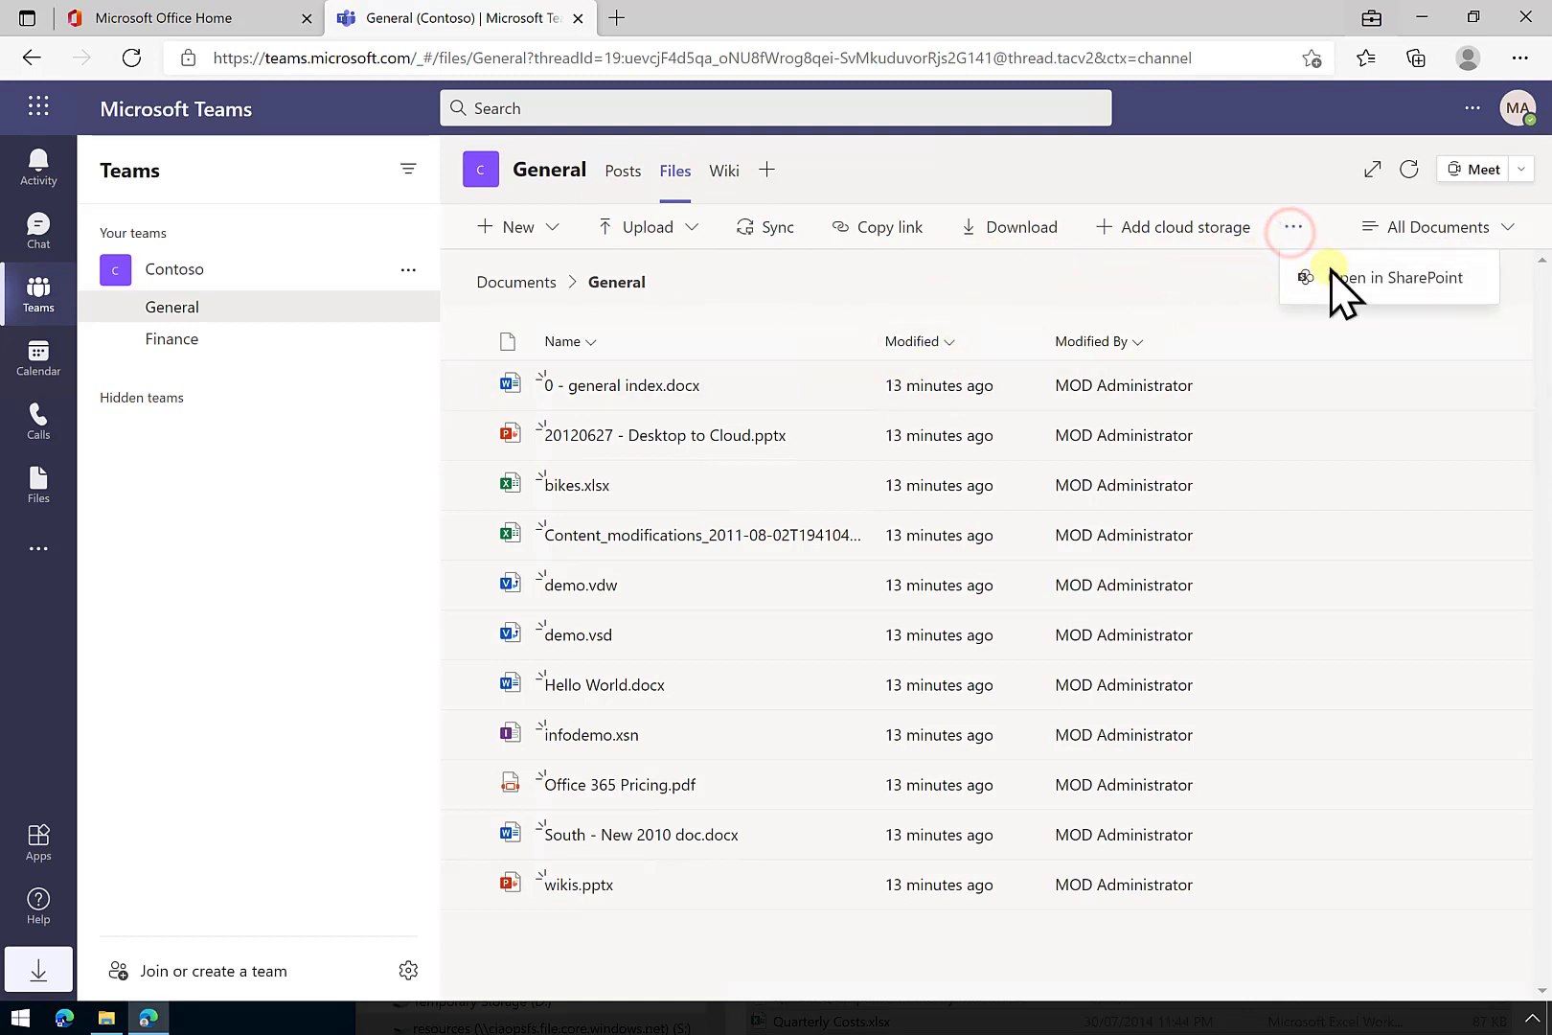
{"action": "left_click", "coordinate": [1382, 285]}
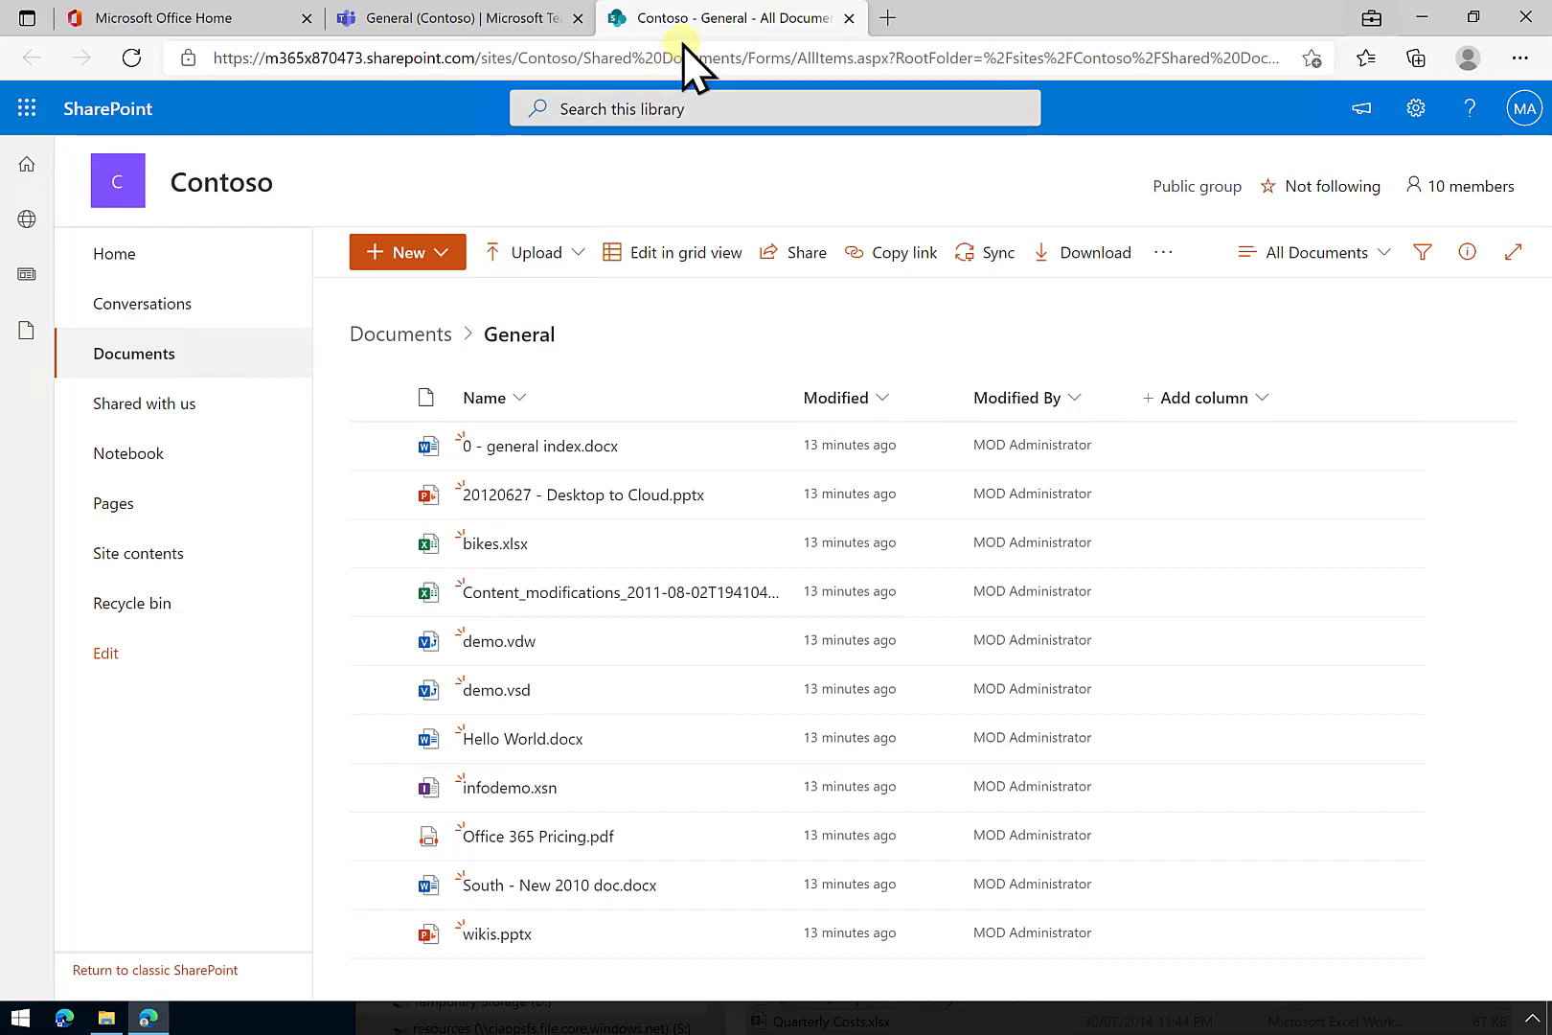
{"action": "left_click_drag", "start_coordinate": [685, 27], "coordinate": [1053, 97]}
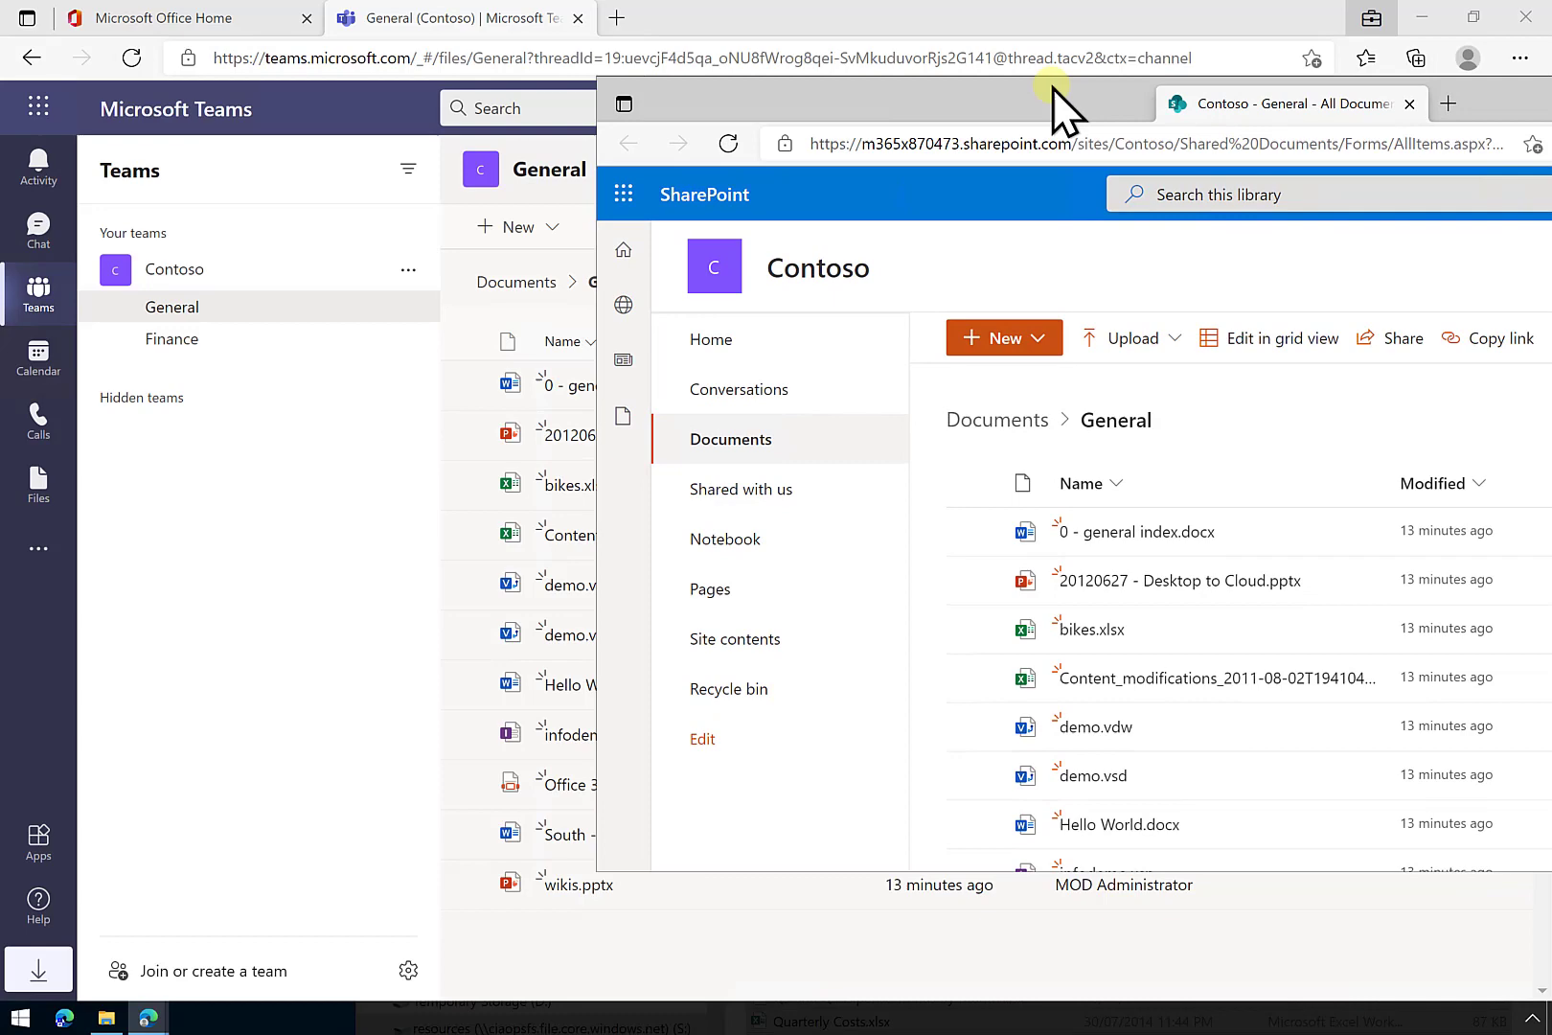
Dock SharePoint back as a browser tab and go up to the Documents library root
{"action": "left_click", "coordinate": [803, 24]}
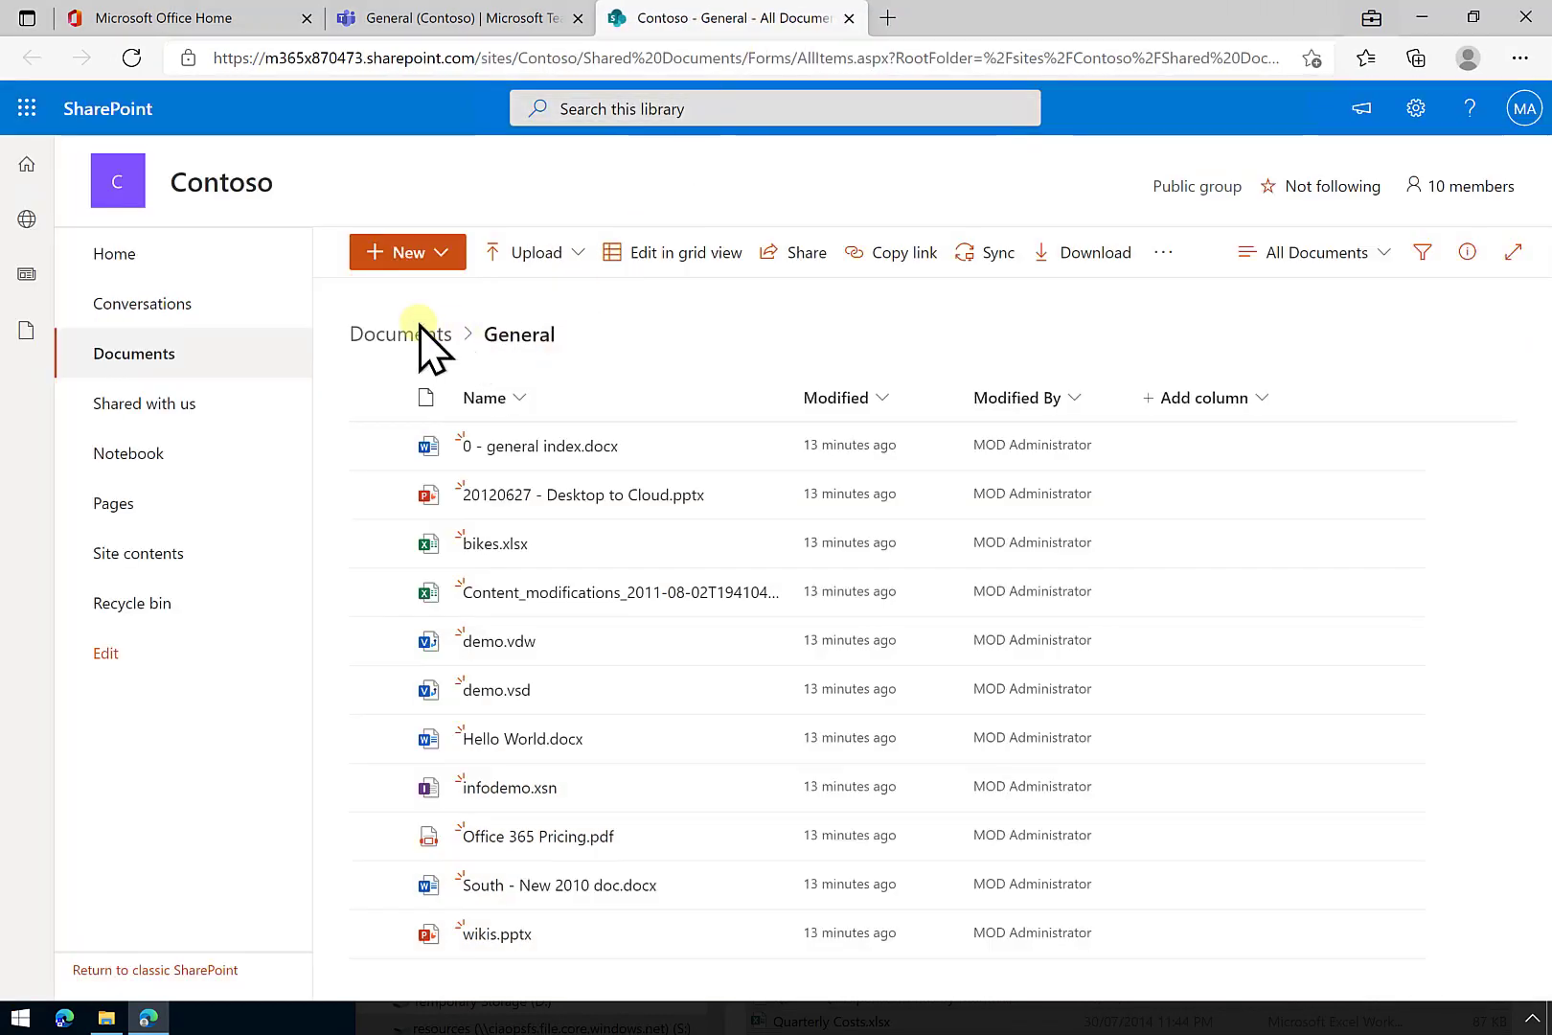
{"action": "left_click", "coordinate": [394, 333]}
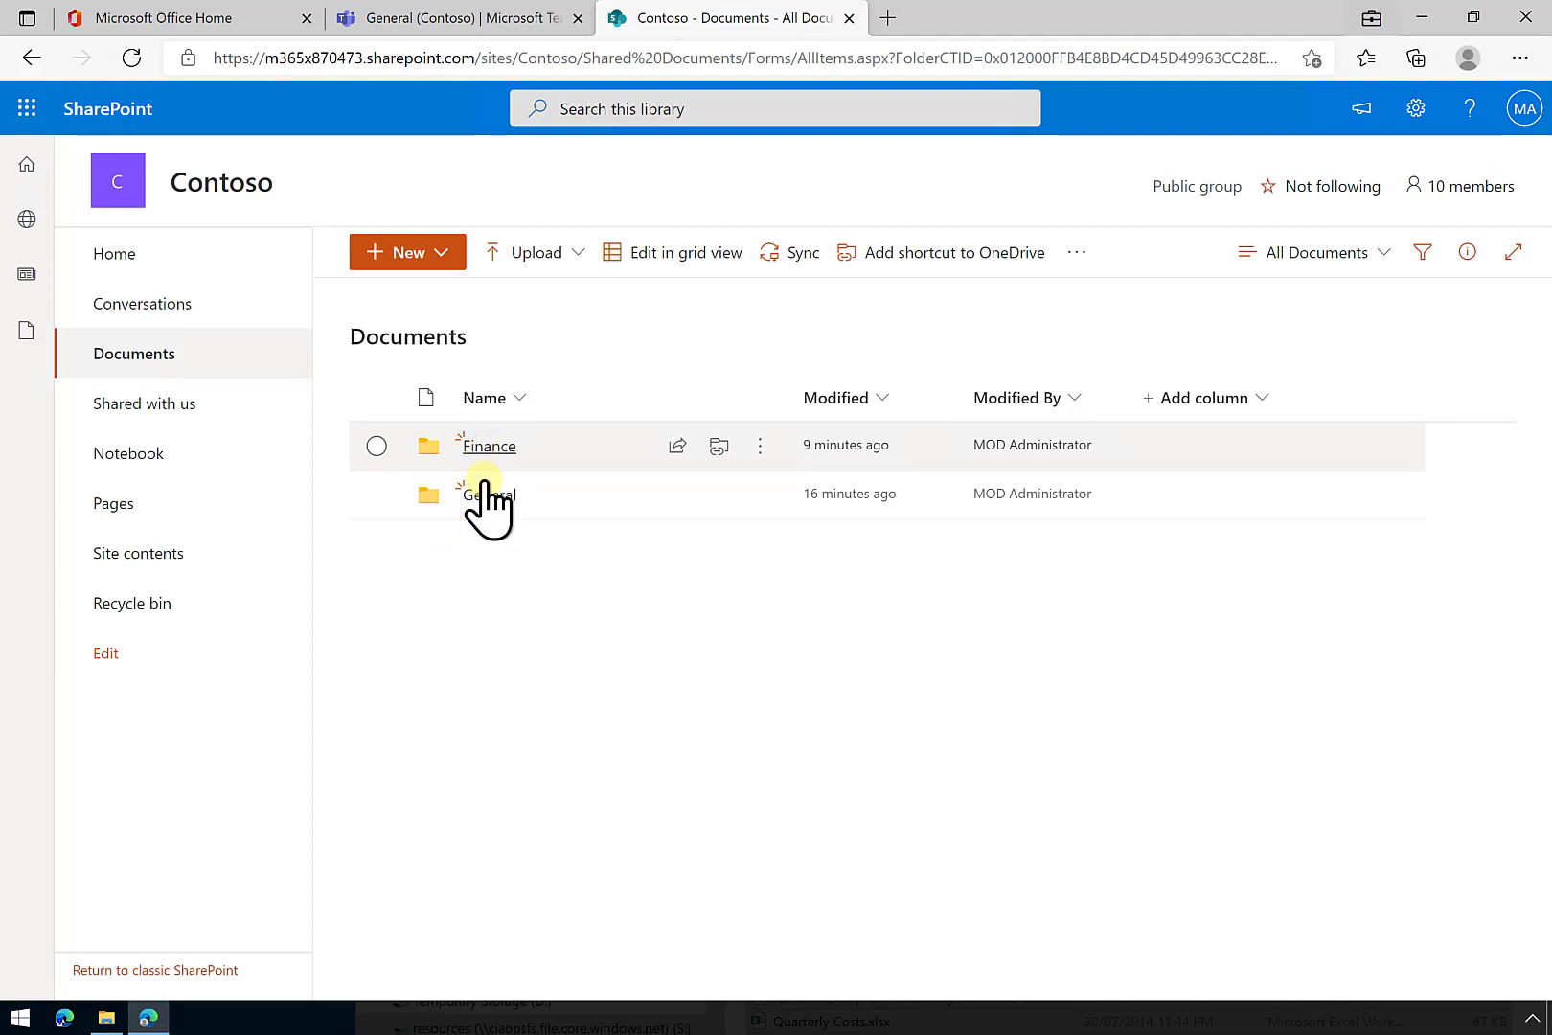
{"action": "left_click", "coordinate": [481, 21]}
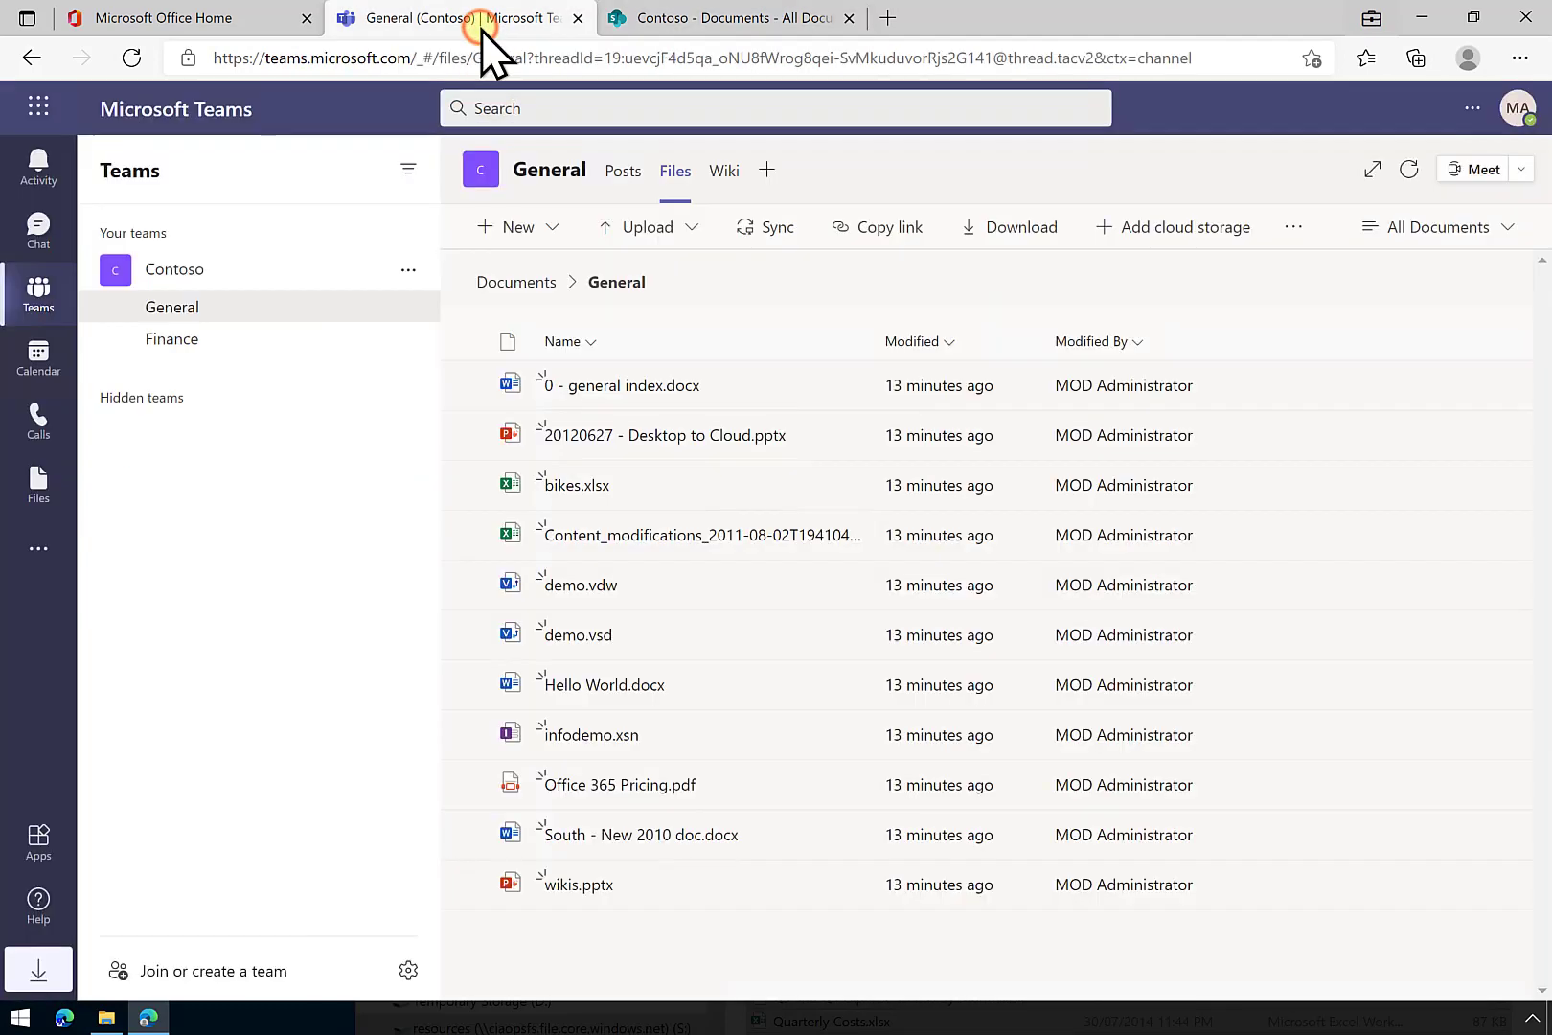
{"action": "left_click", "coordinate": [691, 23]}
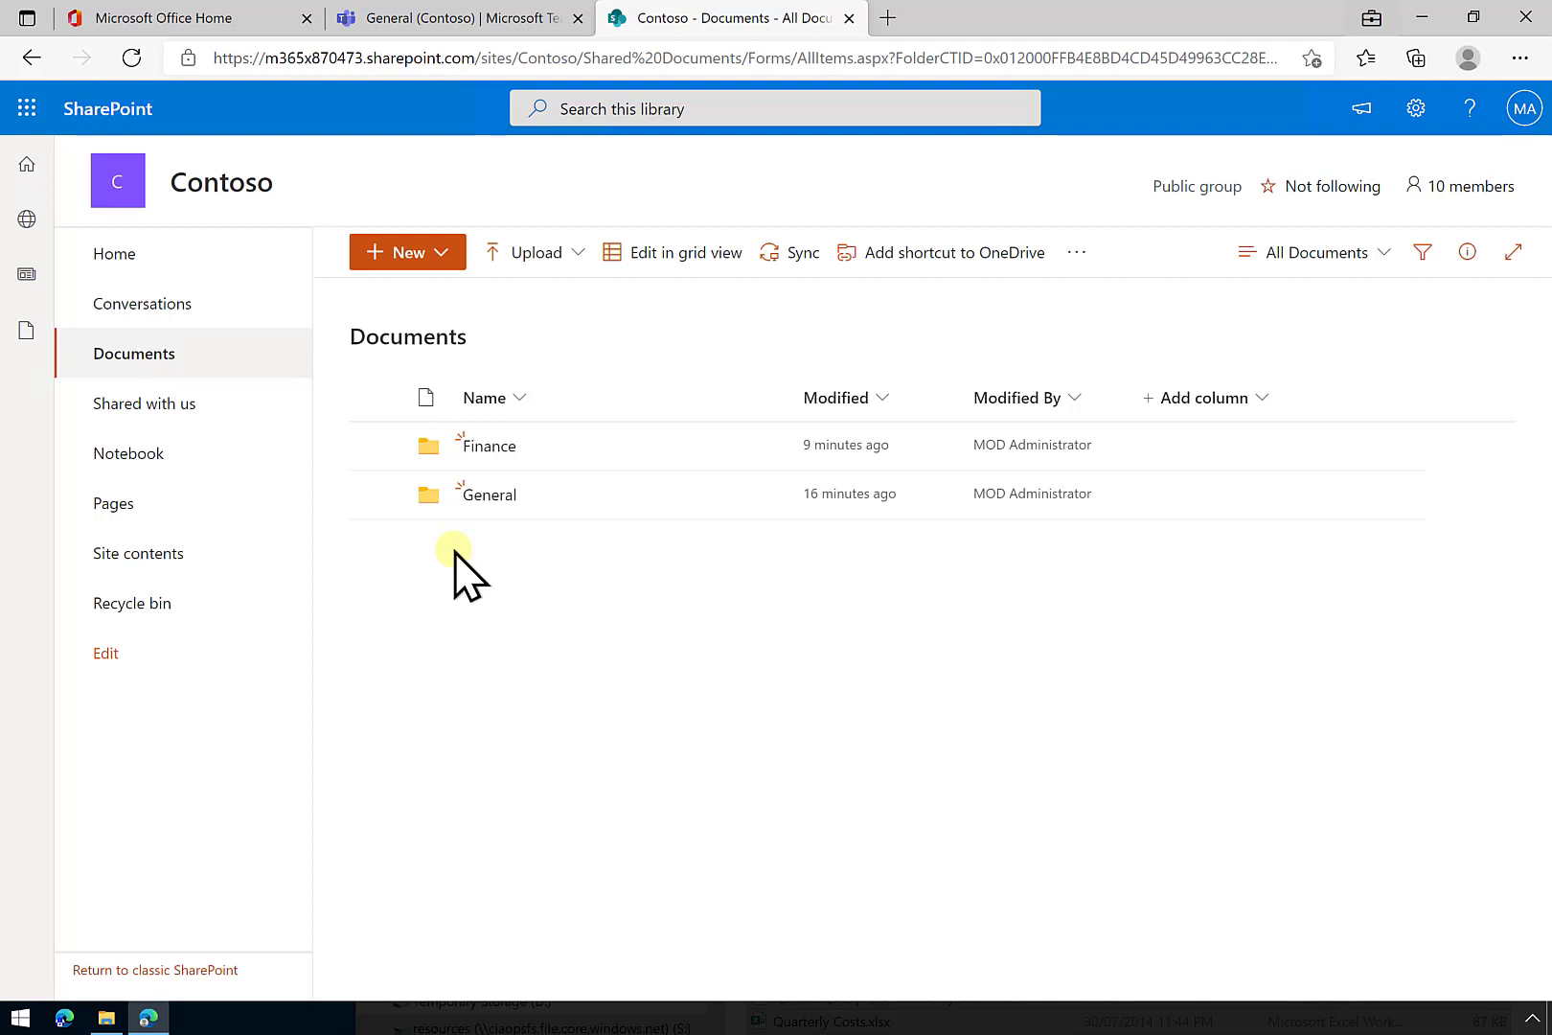
From the Contoso home page, start a new document library named 'Private'
{"action": "left_click", "coordinate": [110, 255]}
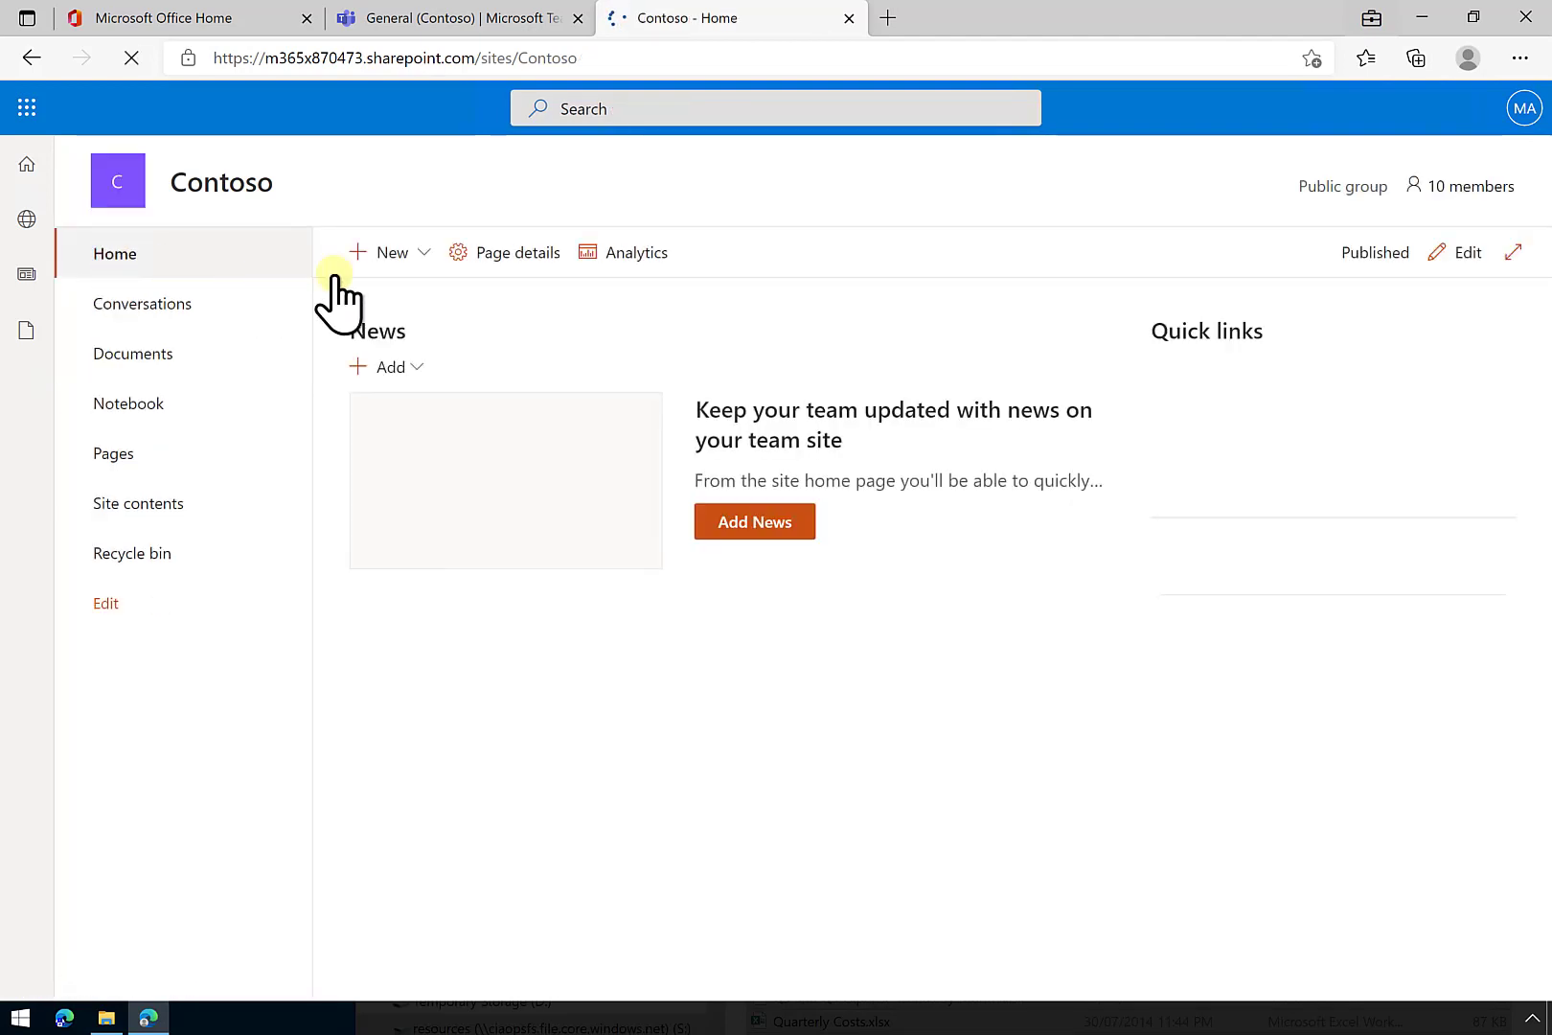
{"action": "left_click", "coordinate": [428, 267]}
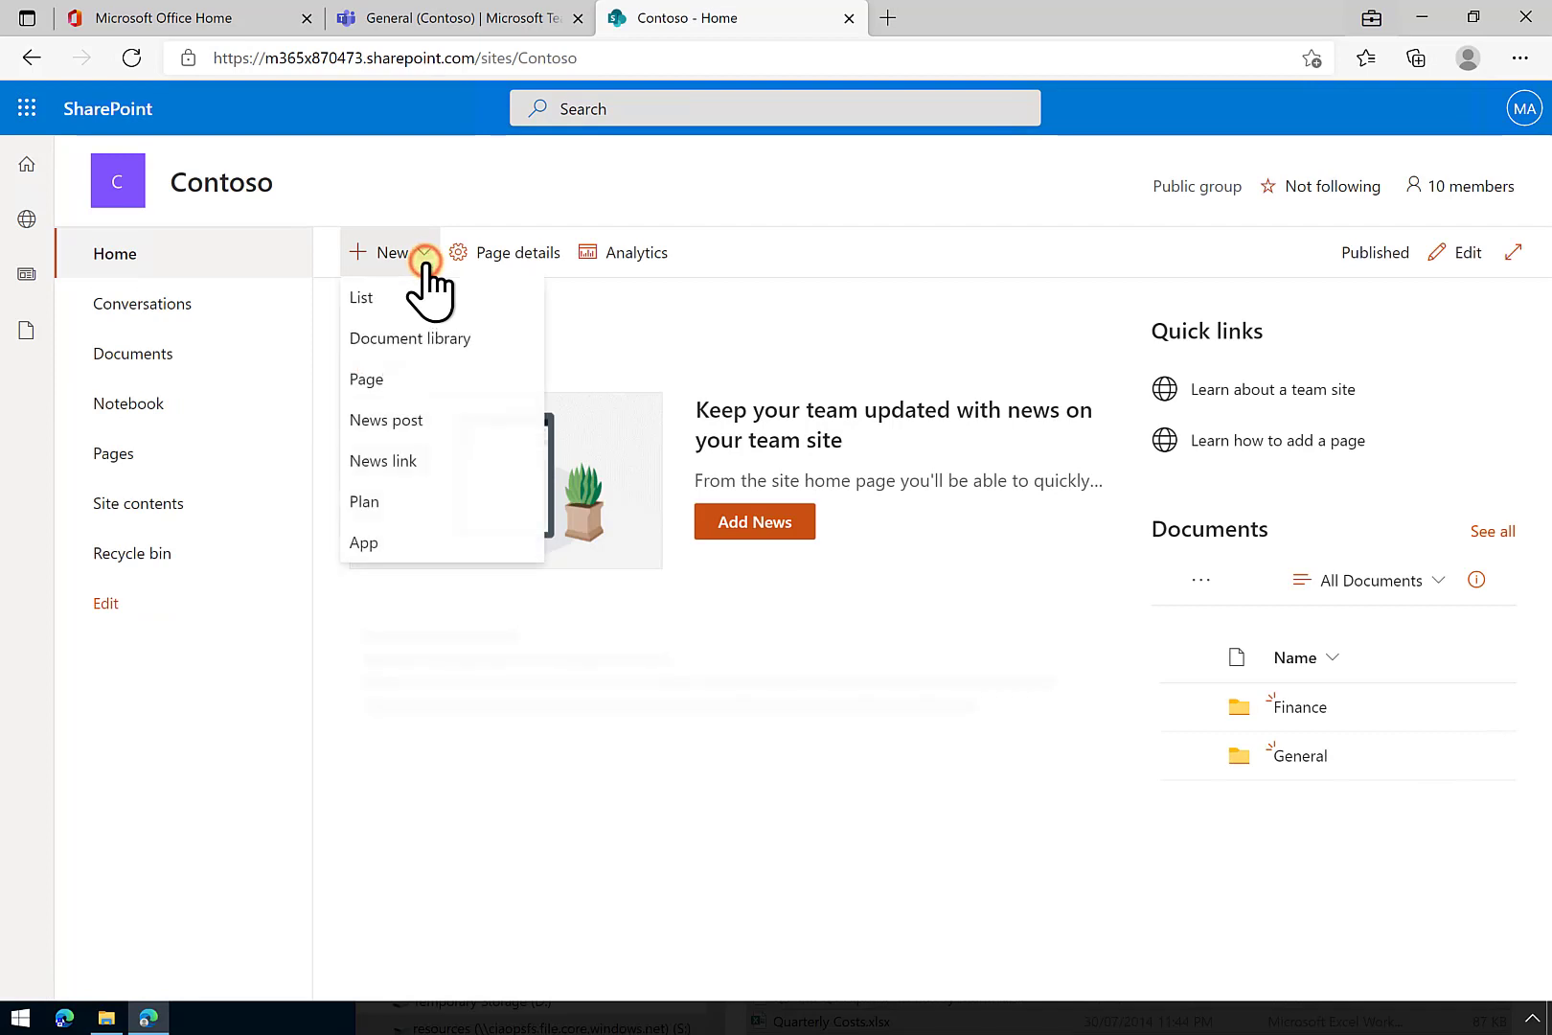
{"action": "left_click", "coordinate": [512, 340]}
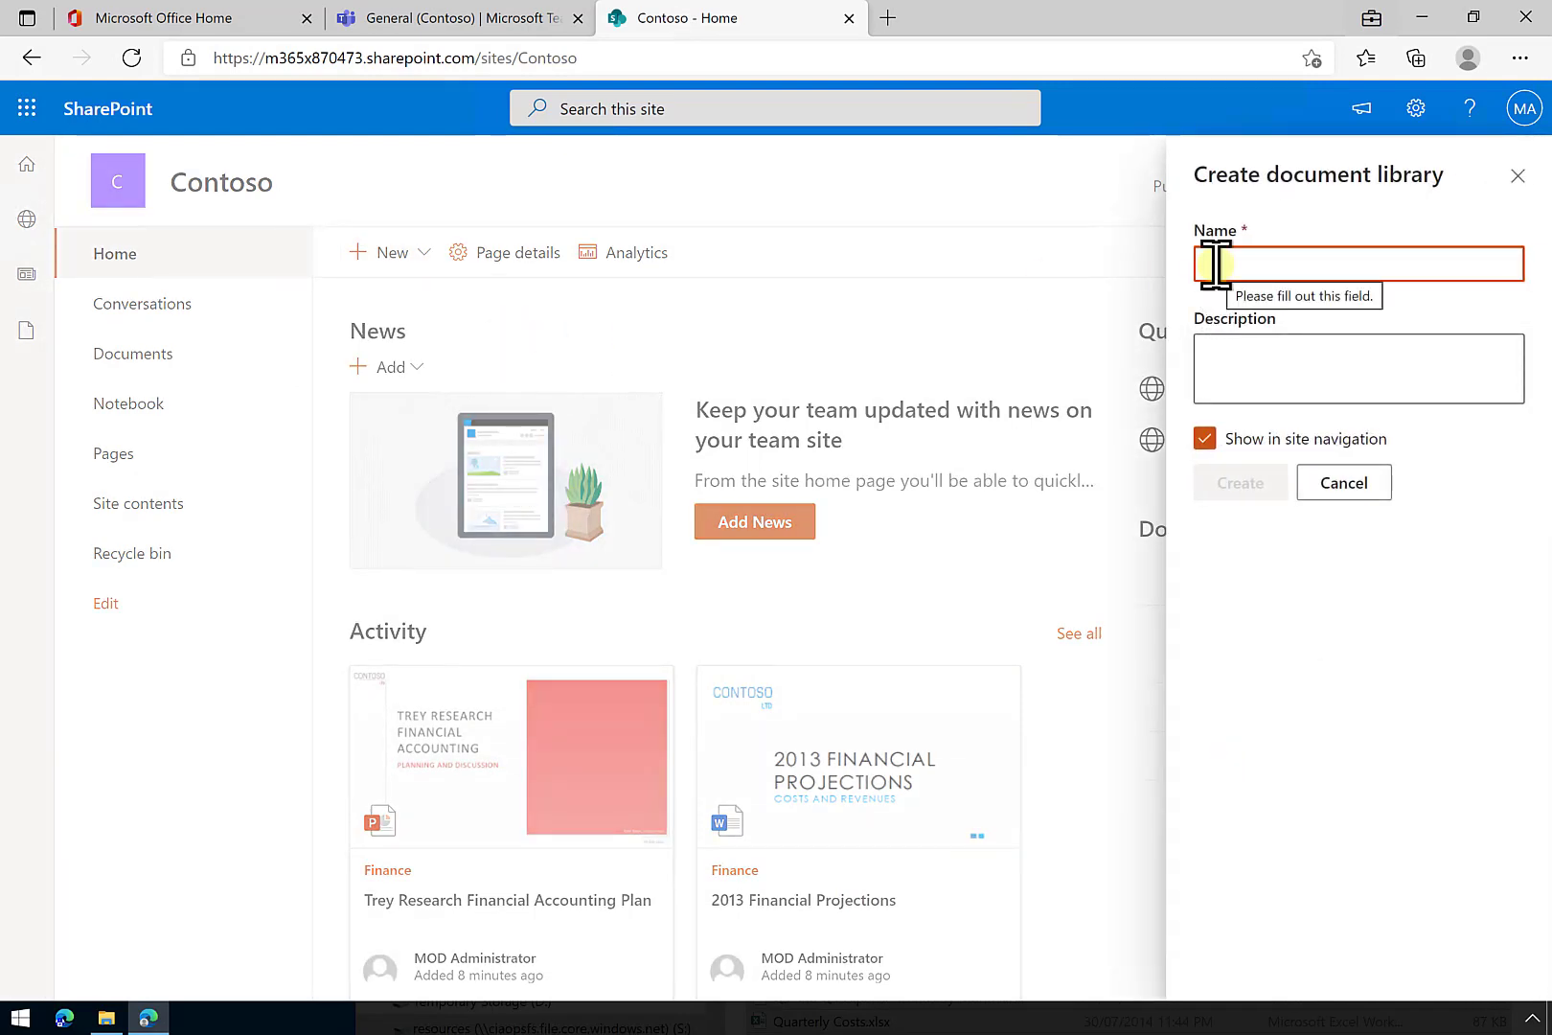
{"action": "type", "text": "private"}
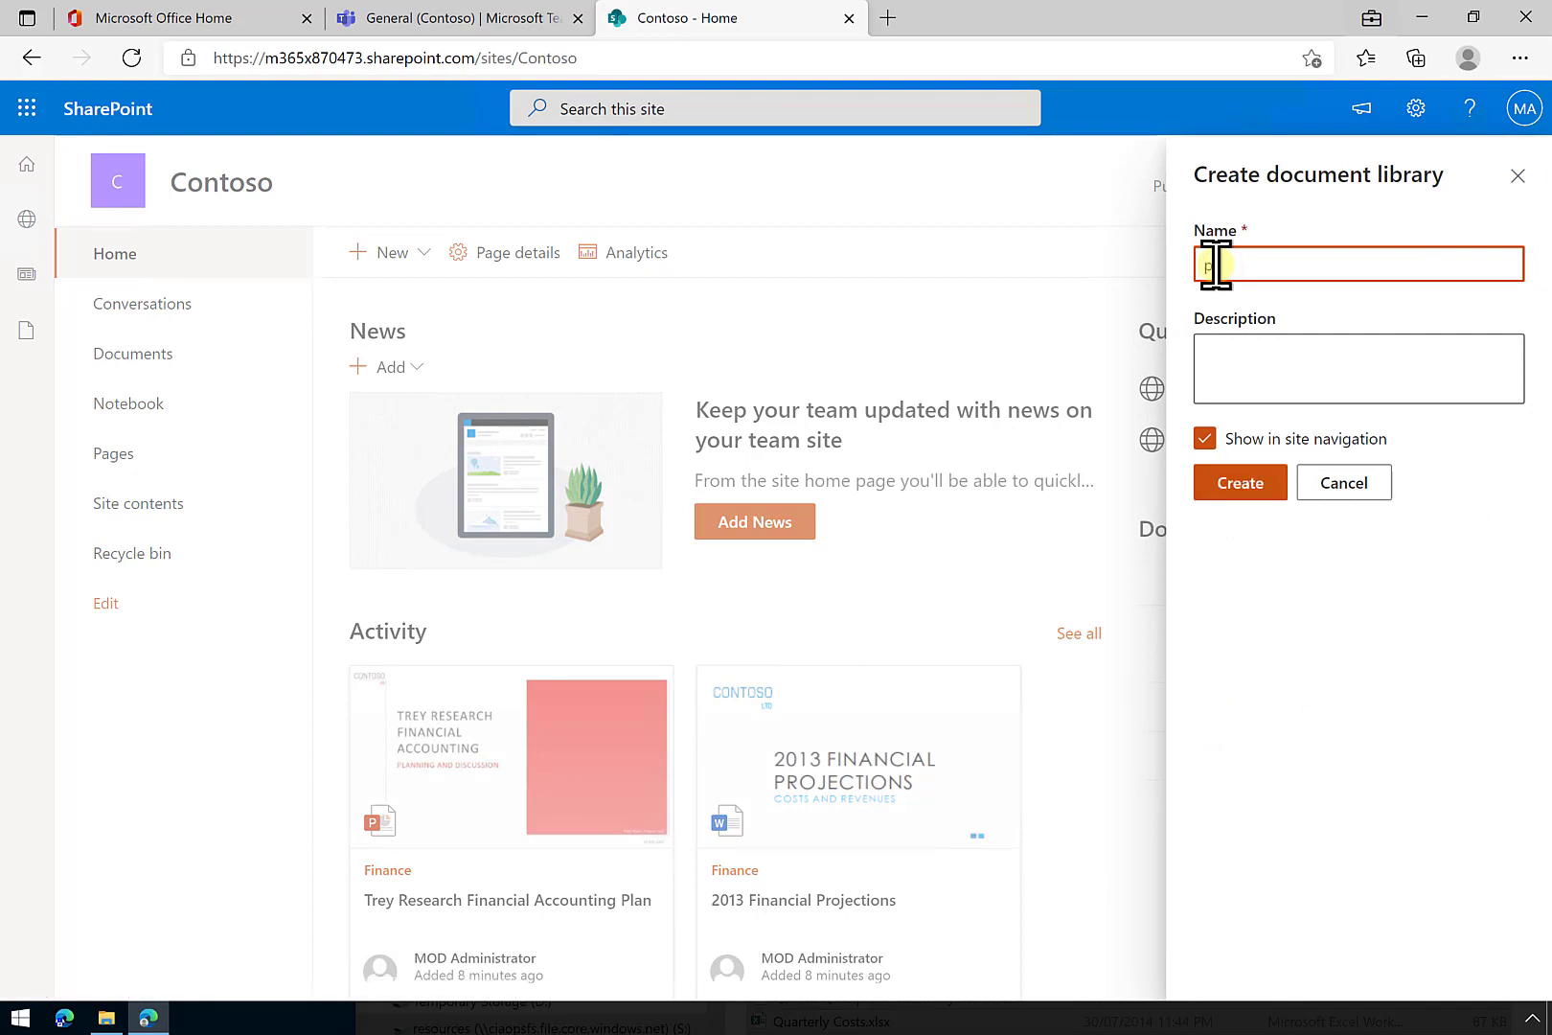
{"action": "left_click", "coordinate": [1270, 483]}
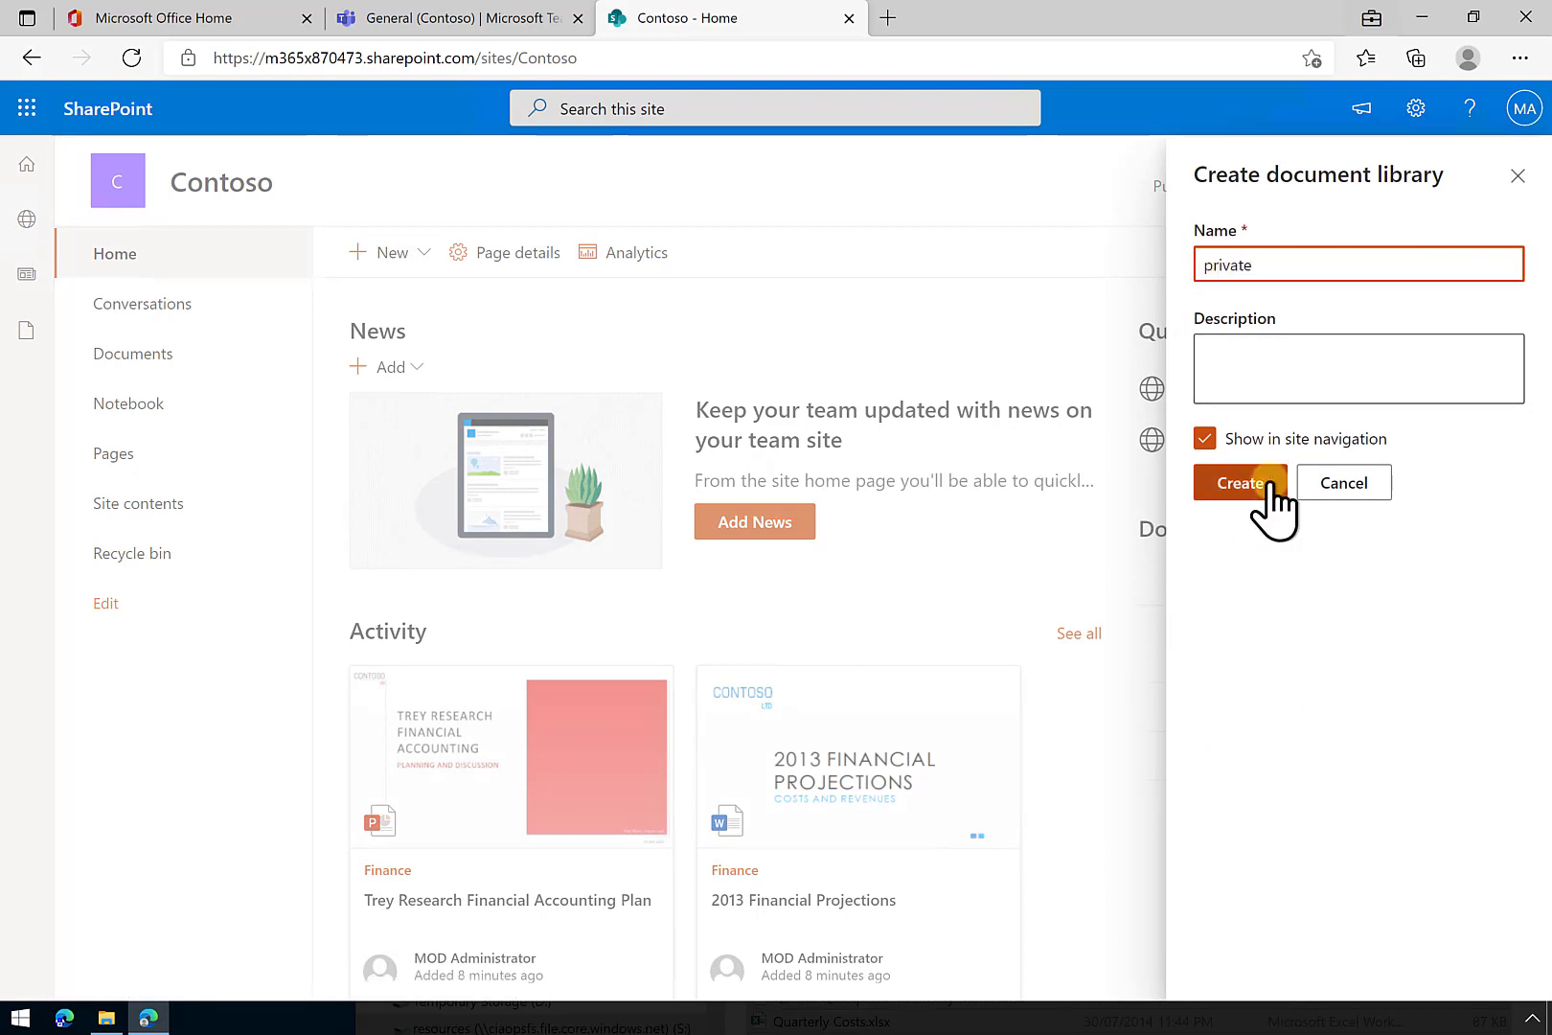
{"action": "key", "text": "Home"}
{"action": "key", "text": "Delete"}
{"action": "type", "text": "P"}
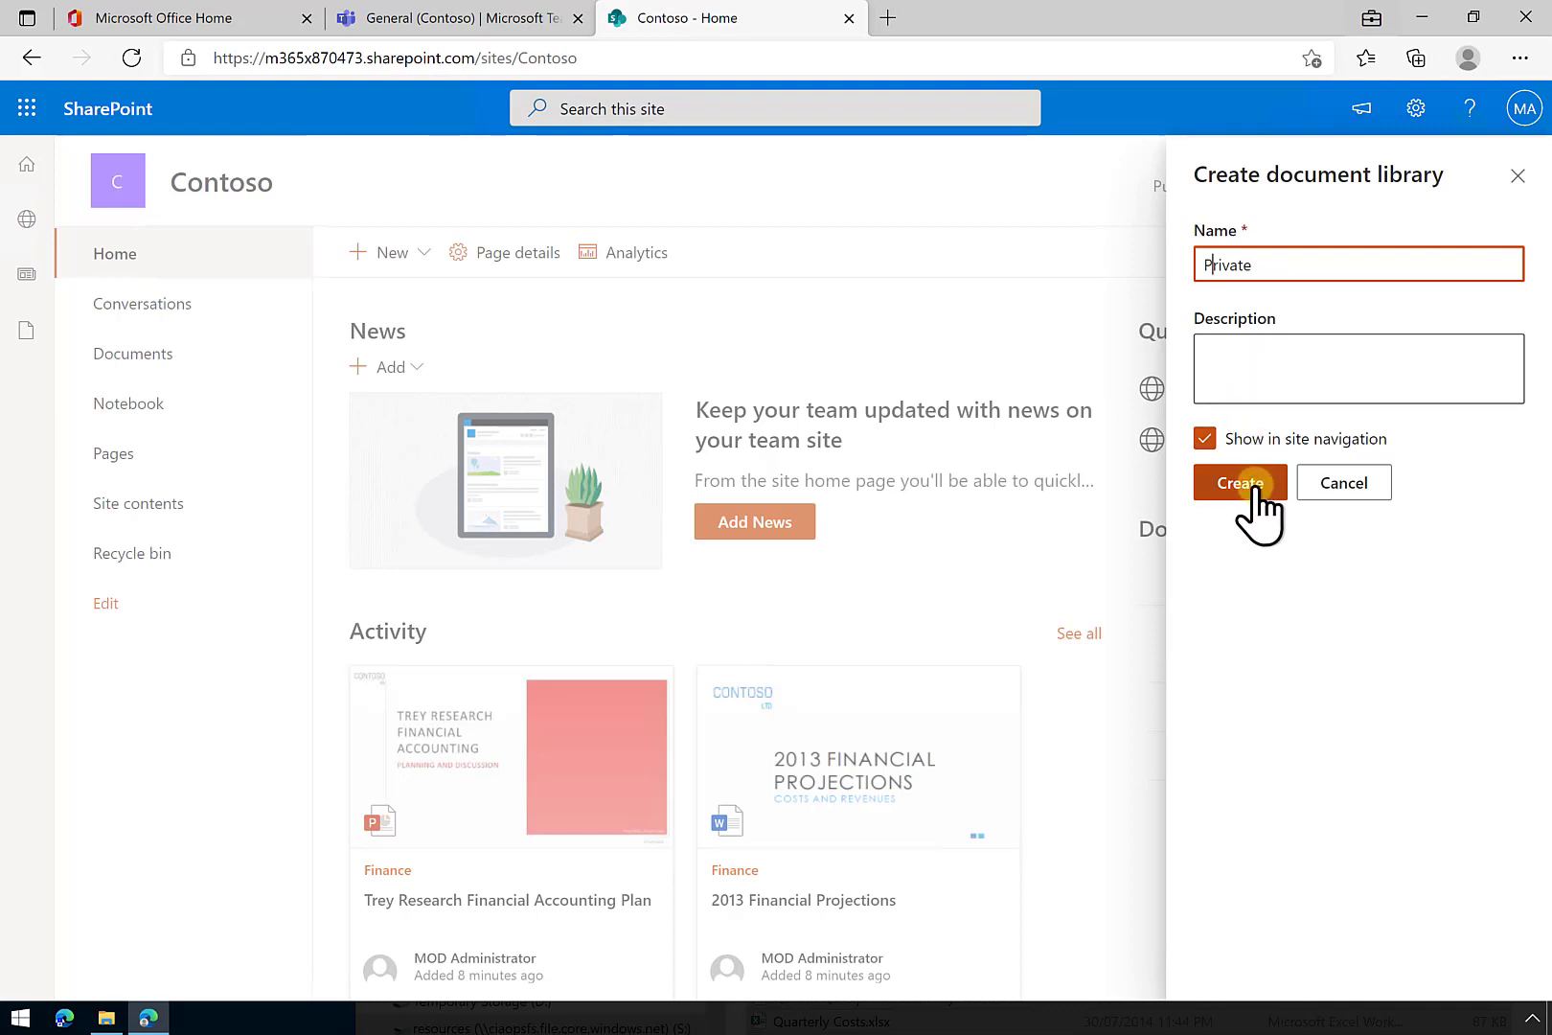
Create the Private library and open its Permissions page from Library settings
{"action": "left_click", "coordinate": [1256, 479]}
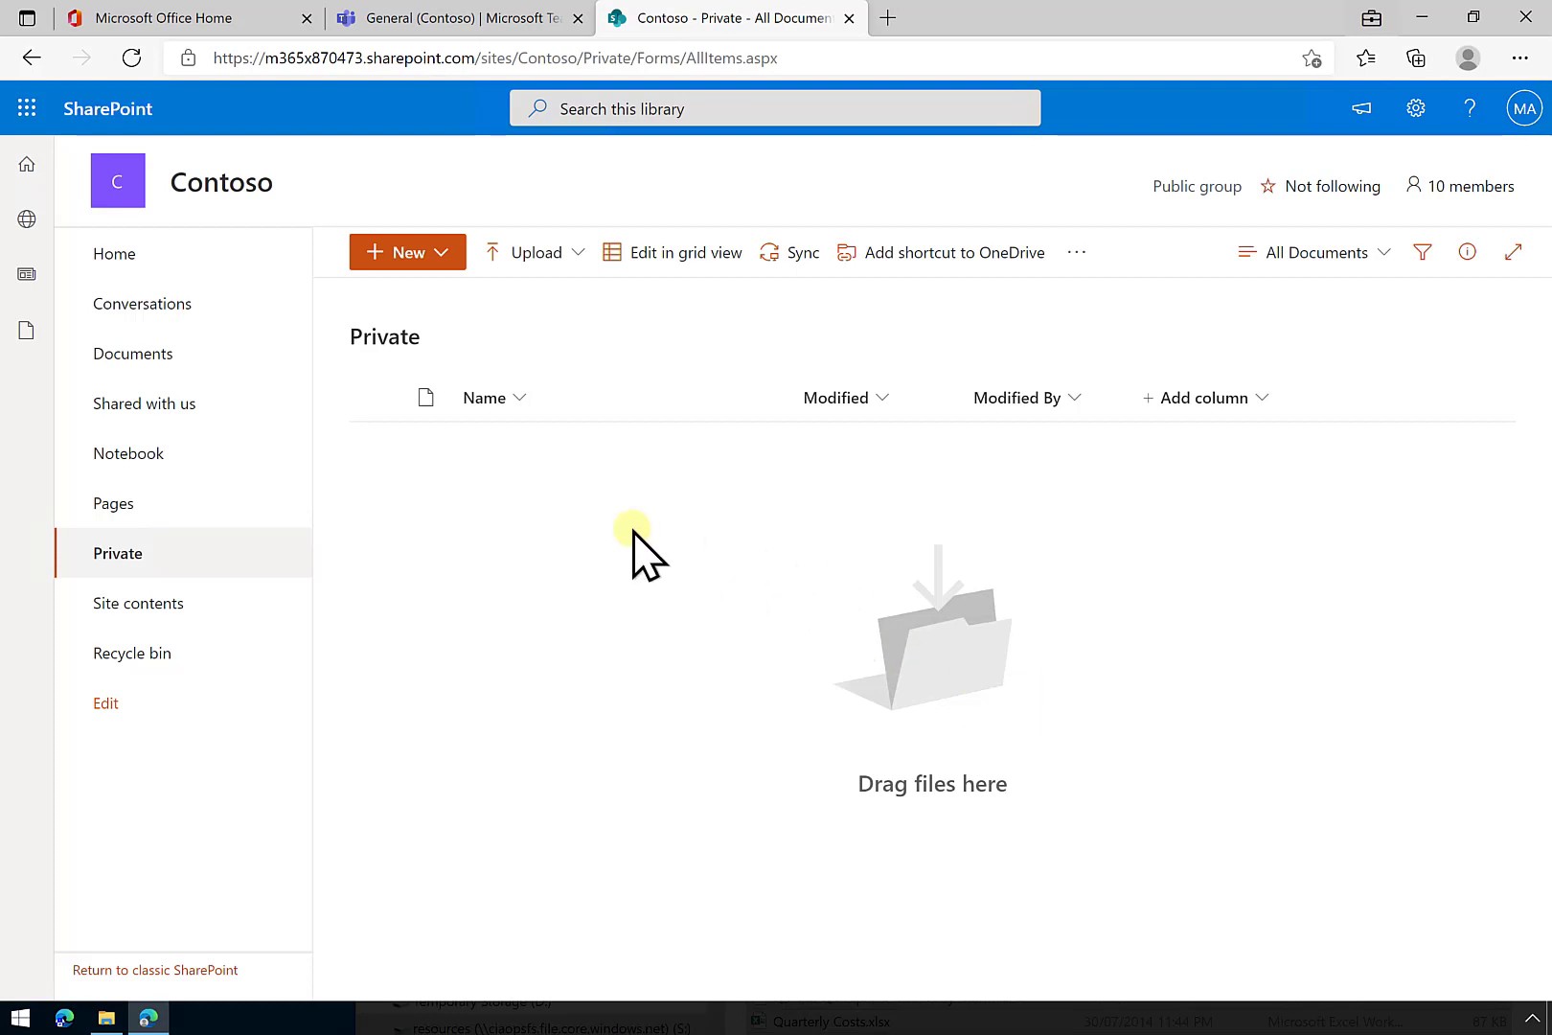
{"action": "left_click", "coordinate": [1416, 108]}
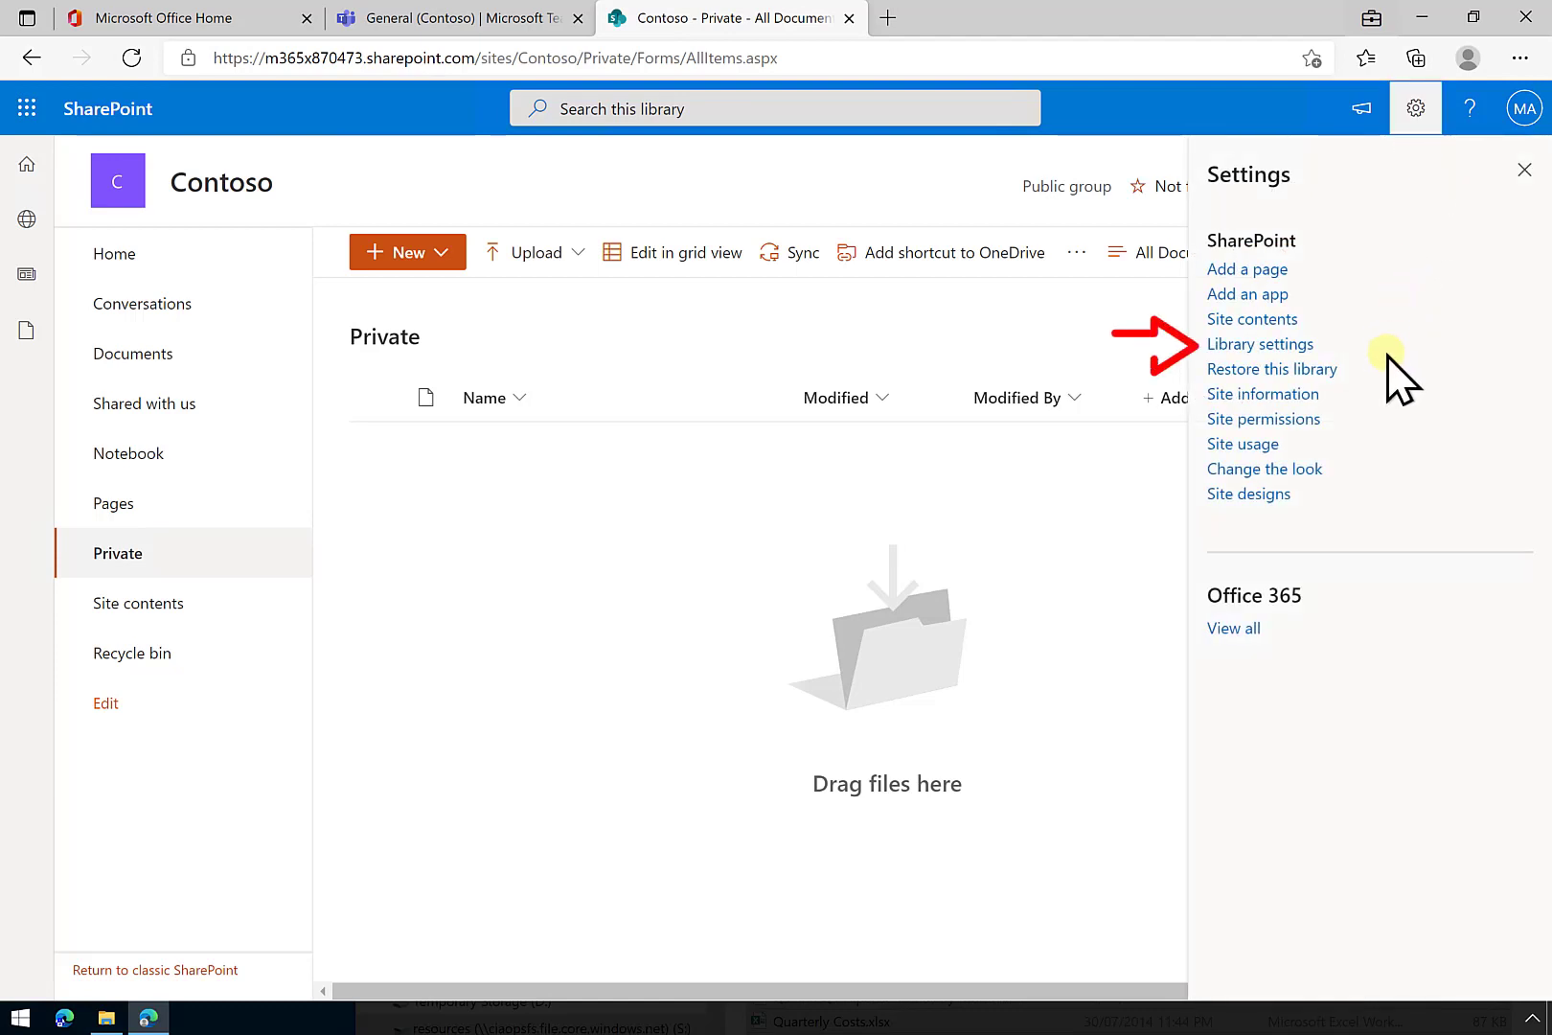
{"action": "left_click", "coordinate": [1301, 347]}
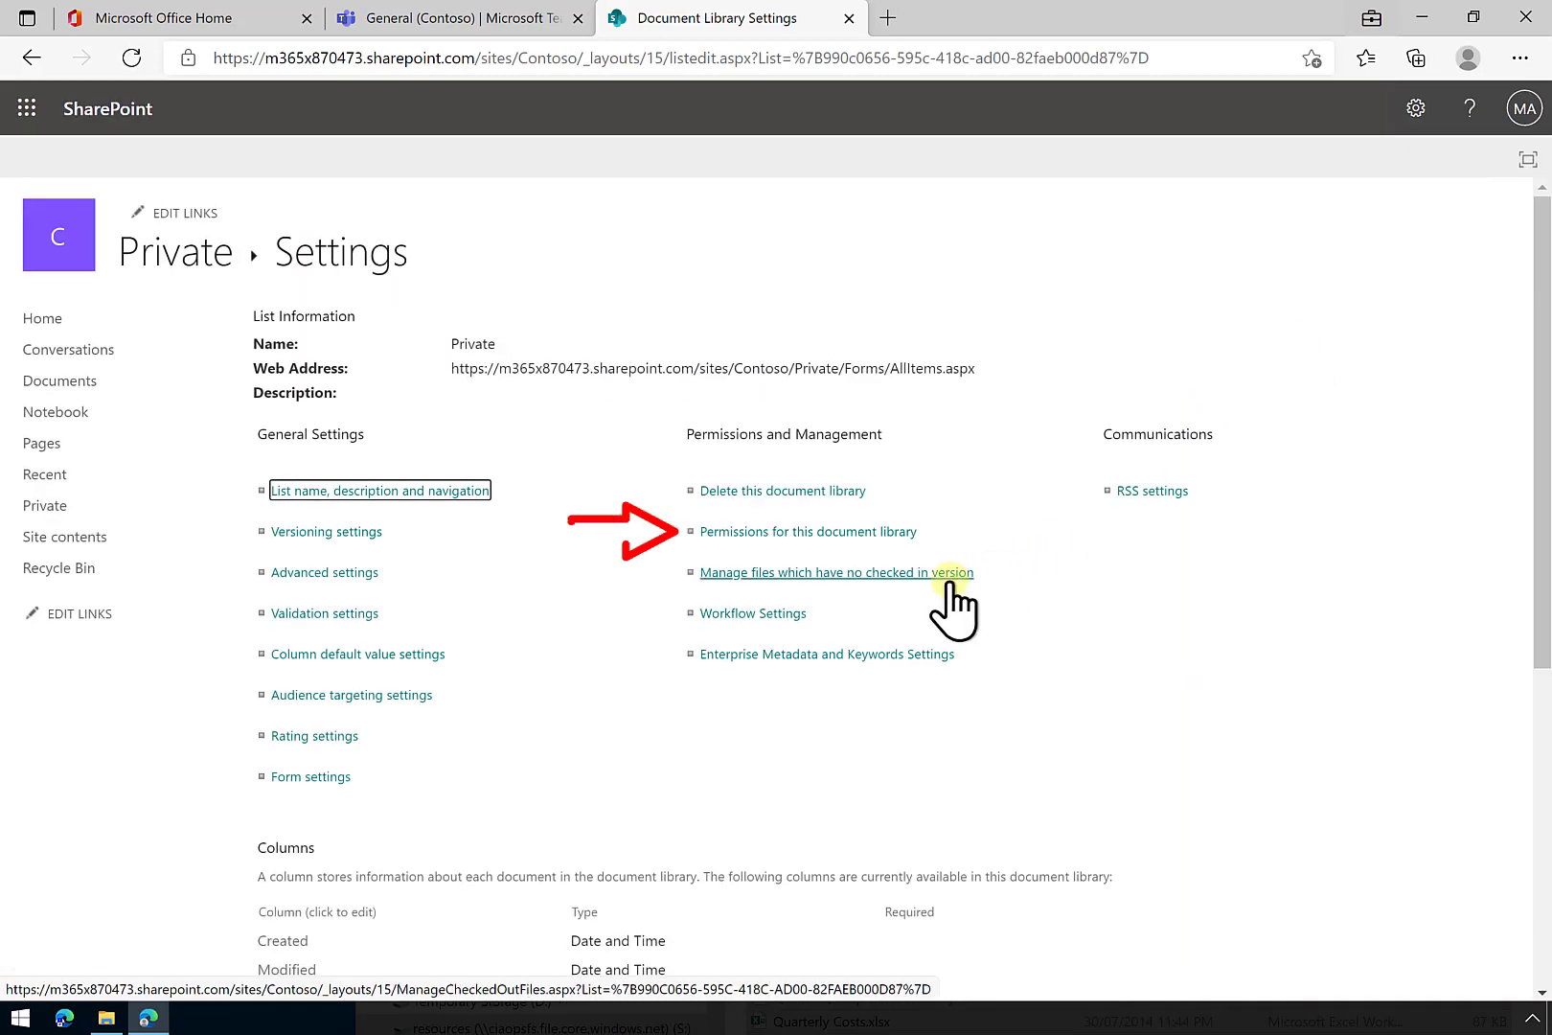
{"action": "left_click", "coordinate": [891, 532]}
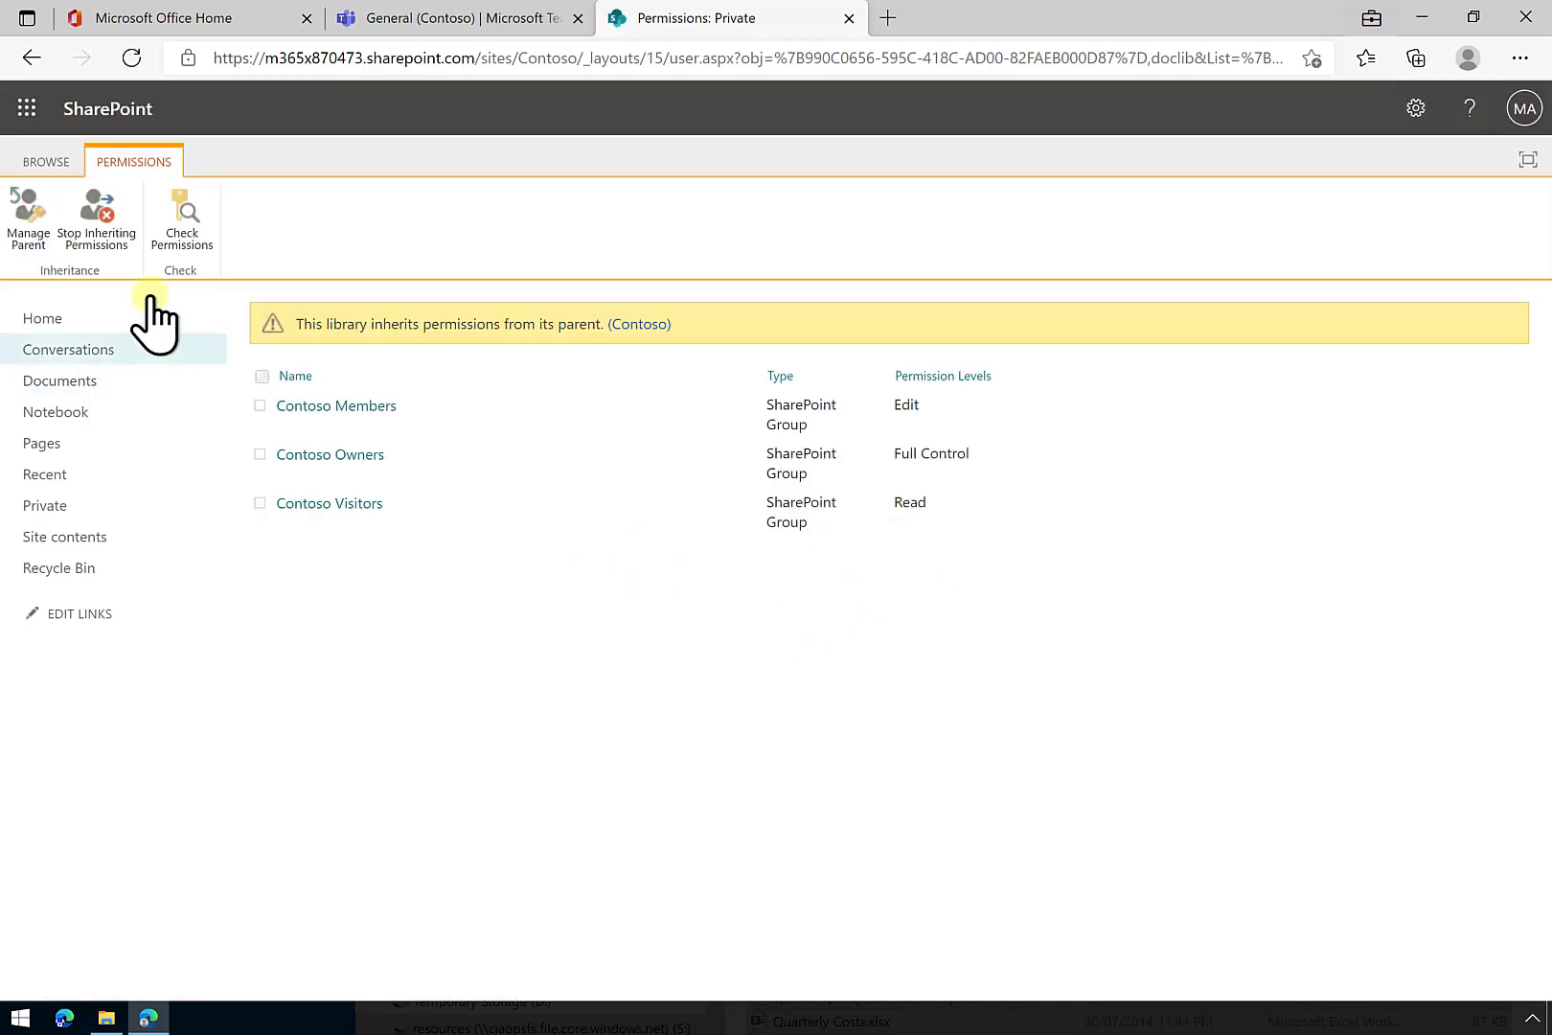
Break permission inheritance on Private and change Contoso Members from Edit to Read
{"action": "left_click", "coordinate": [112, 251]}
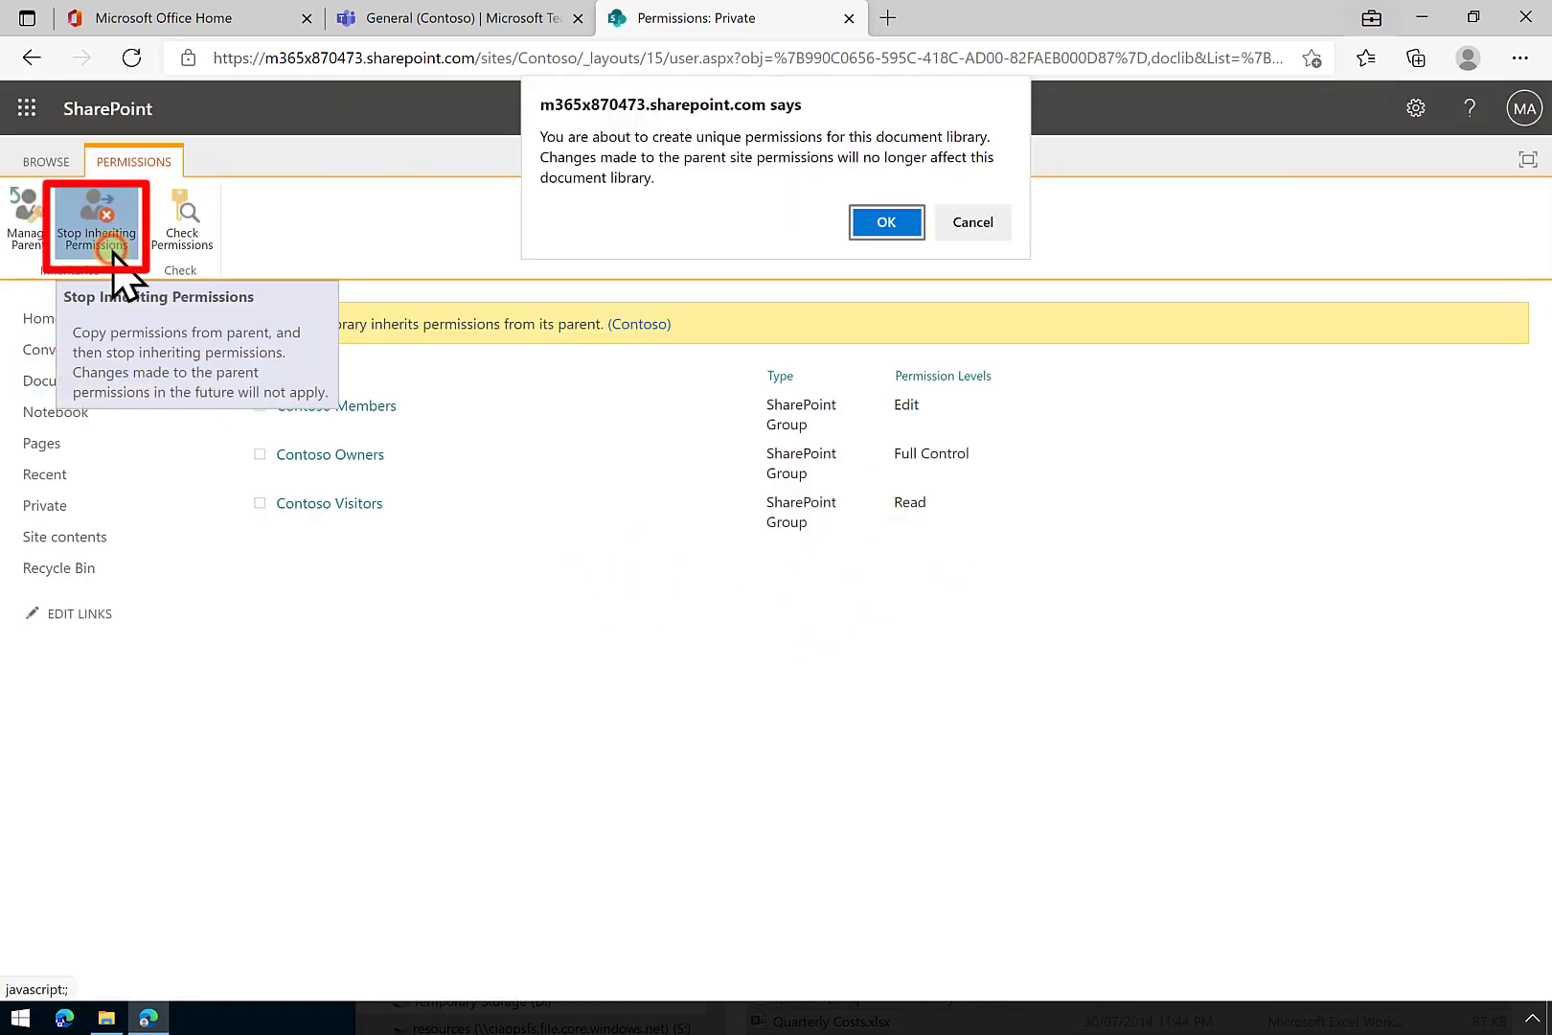
{"action": "left_click", "coordinate": [866, 225]}
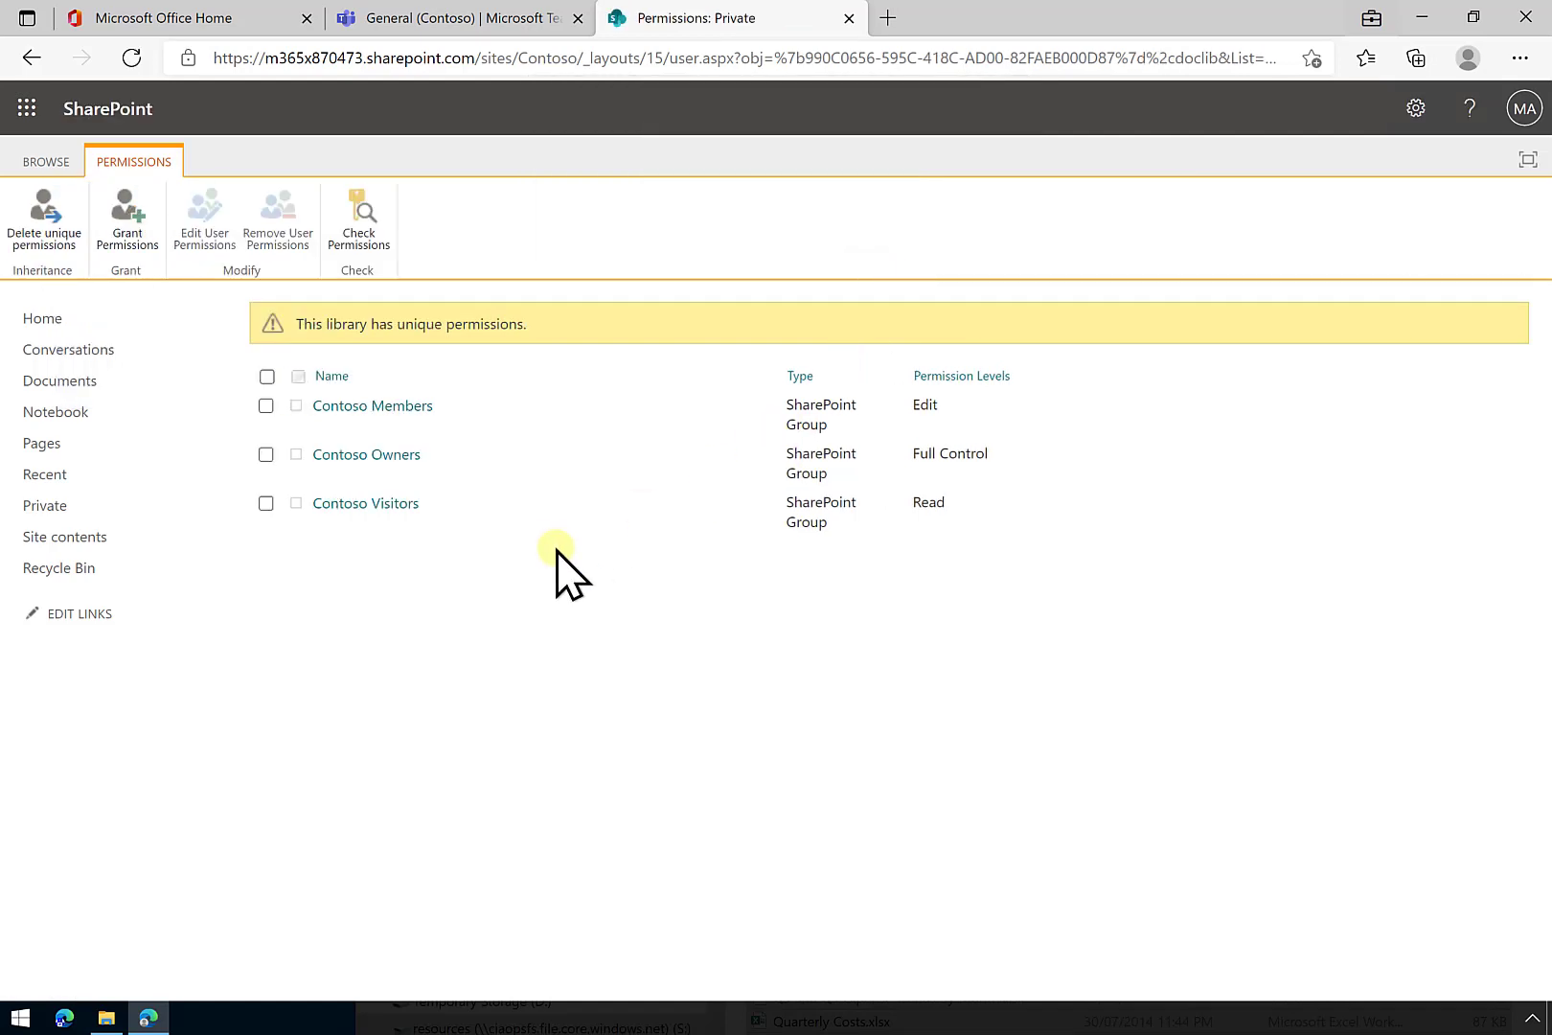
{"action": "left_click", "coordinate": [267, 406]}
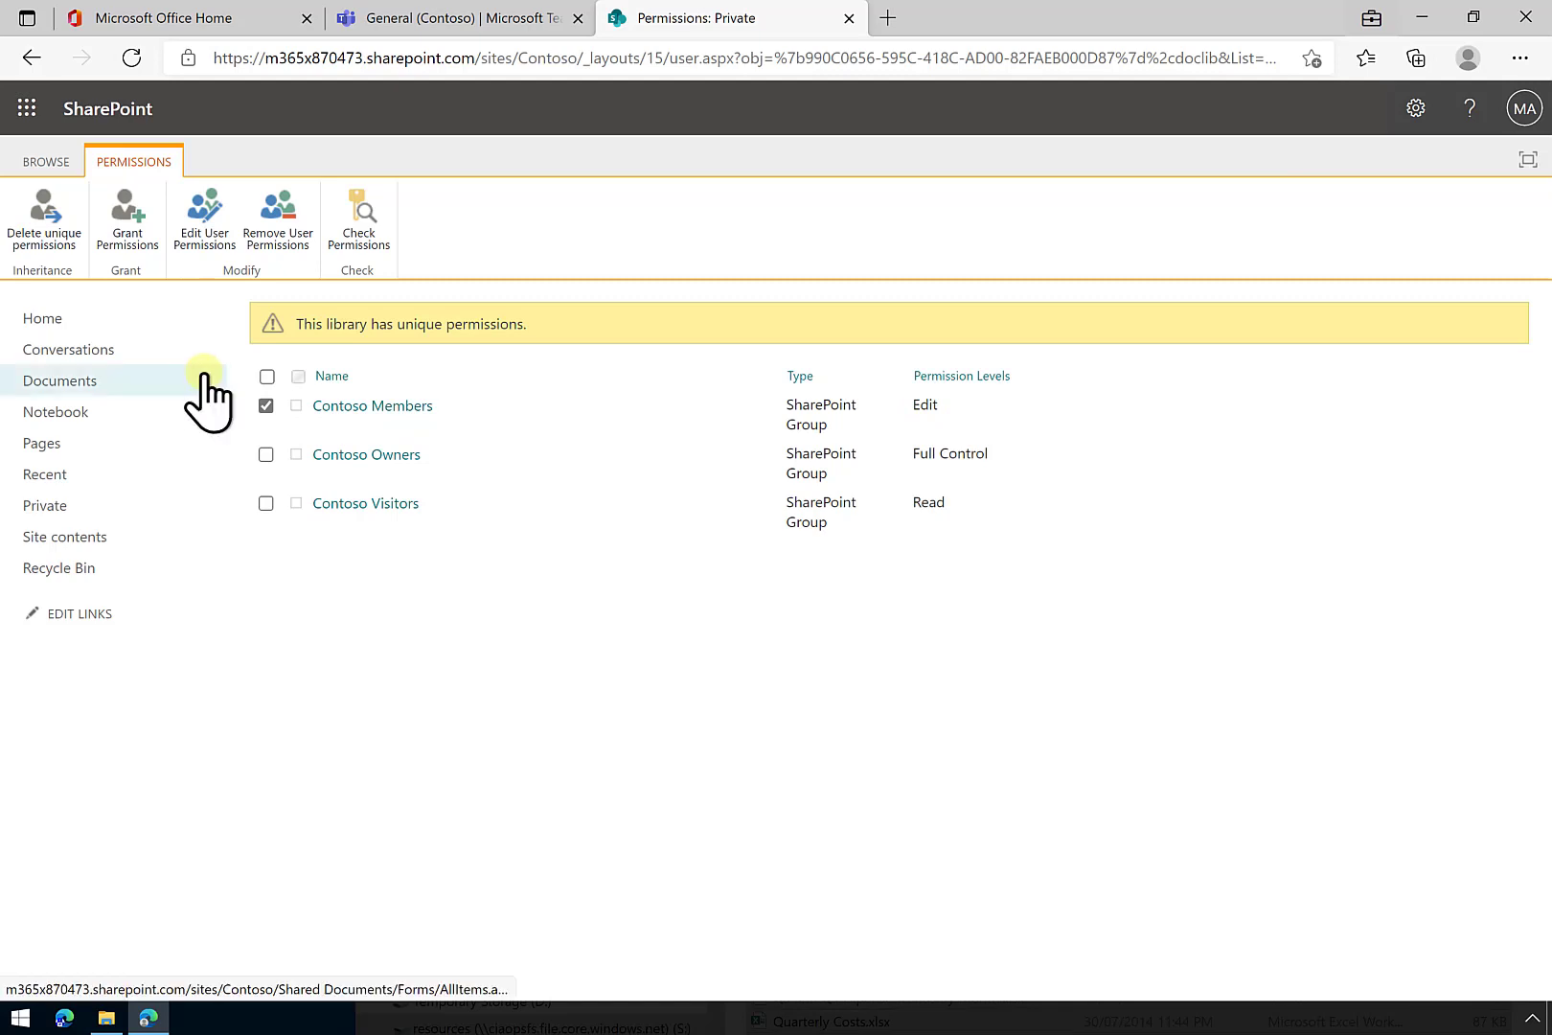
{"action": "left_click", "coordinate": [204, 230]}
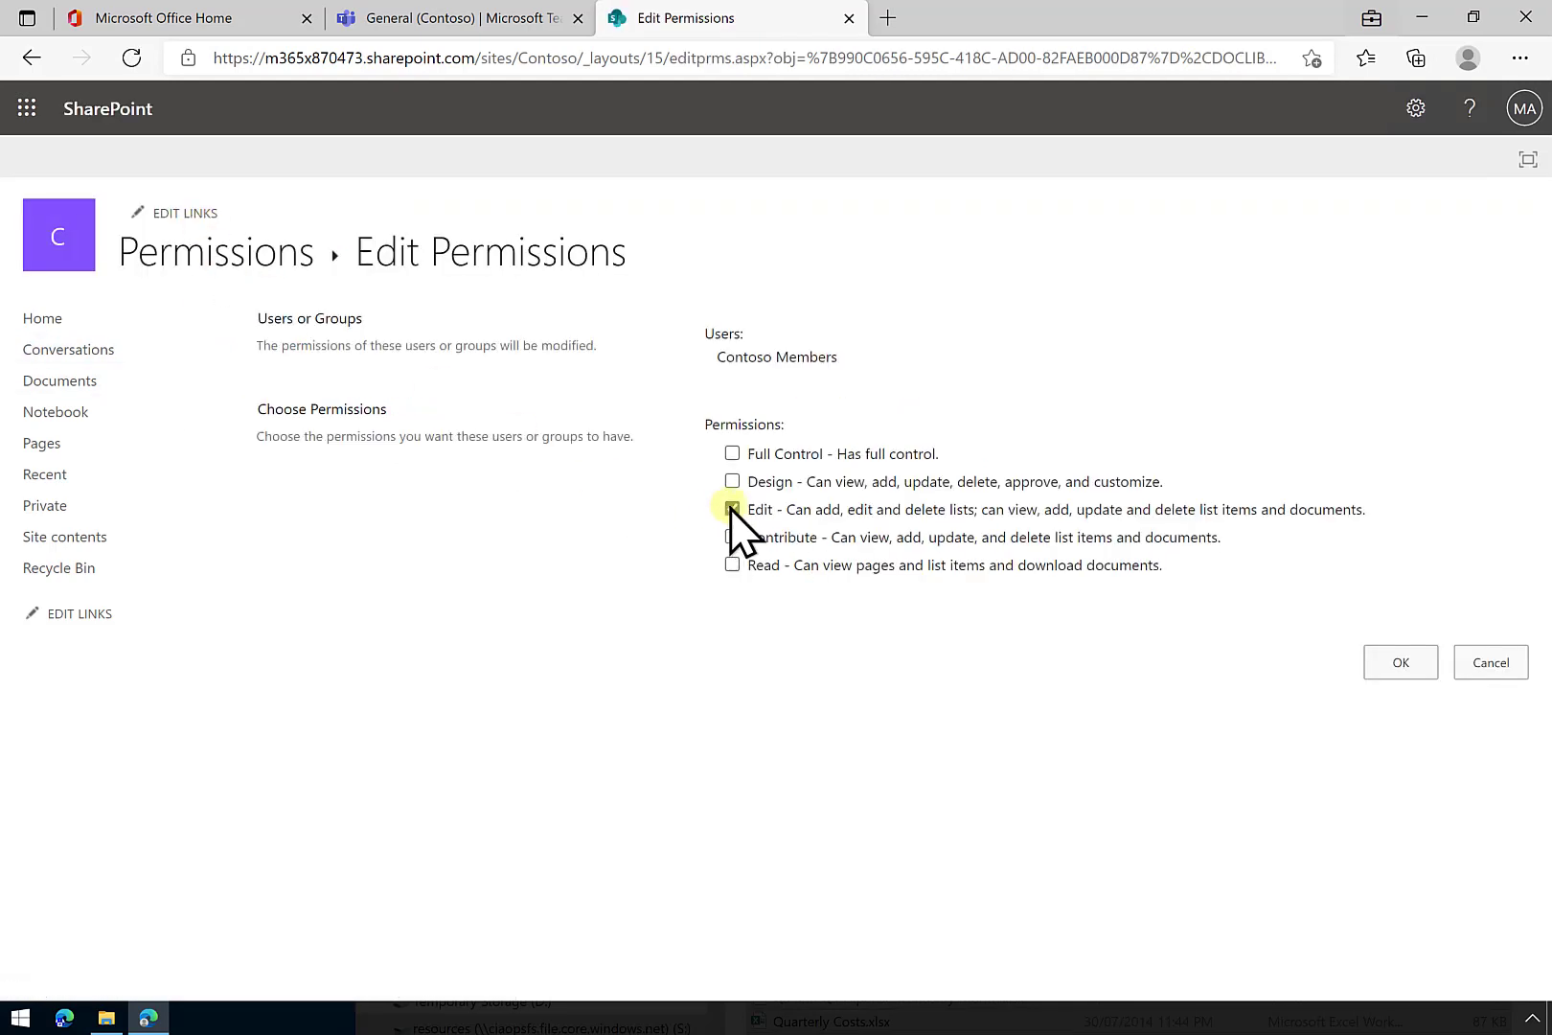
{"action": "left_click", "coordinate": [732, 509]}
{"action": "left_click", "coordinate": [732, 564]}
{"action": "left_click", "coordinate": [1394, 665]}
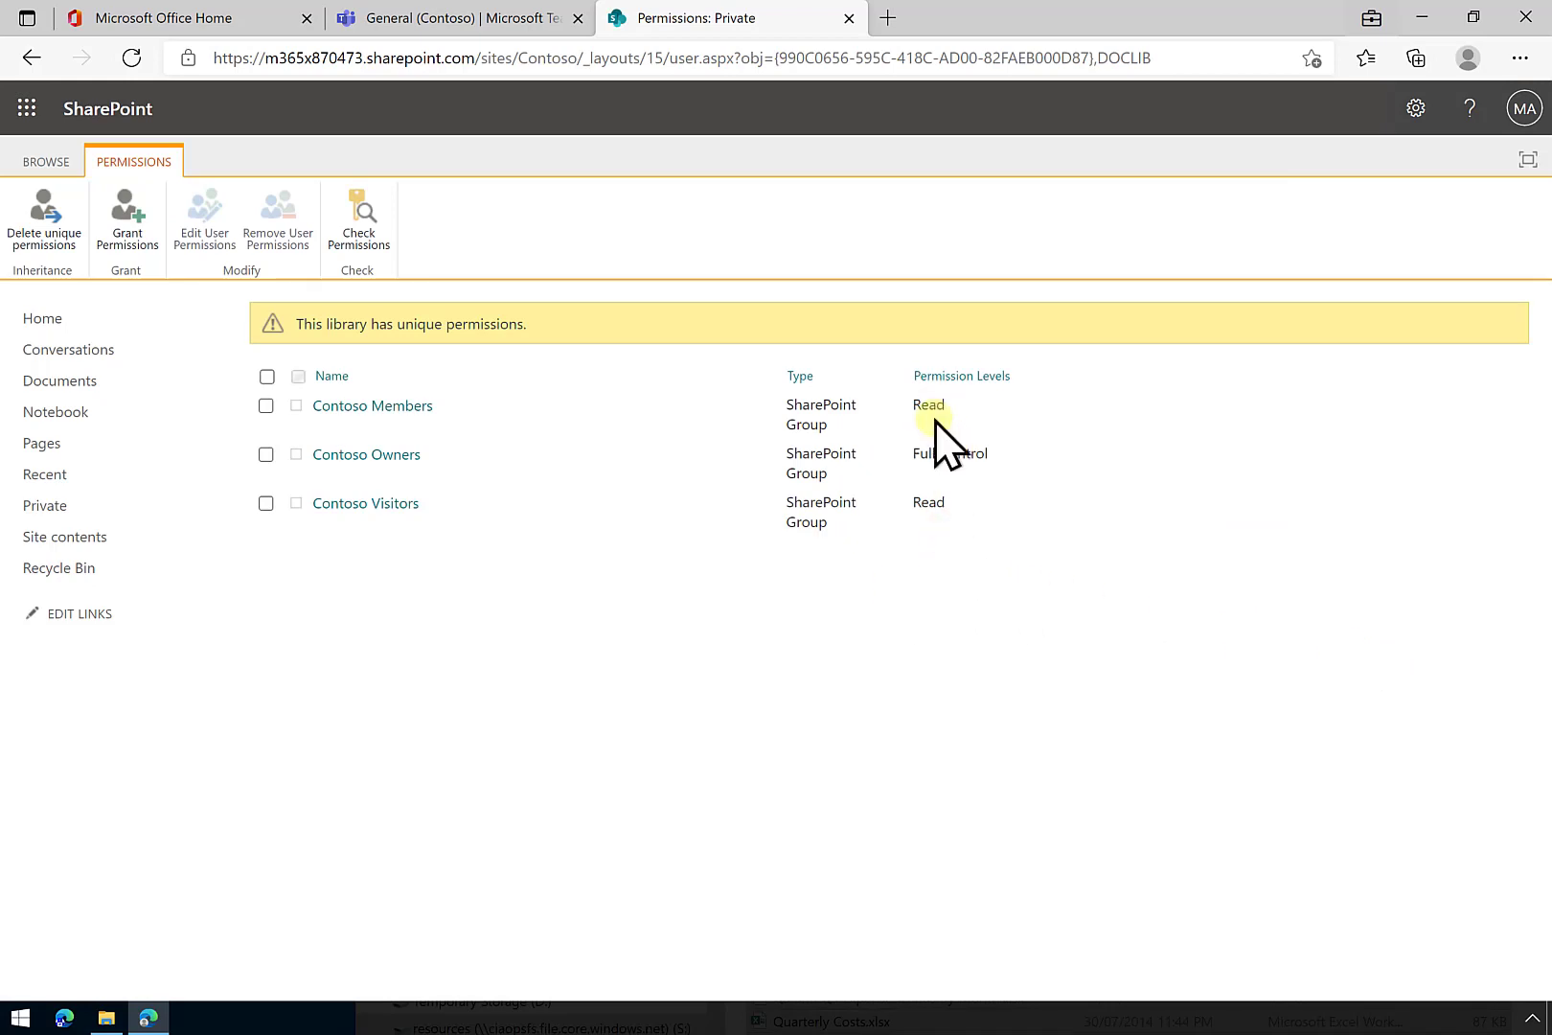
{"action": "left_click", "coordinate": [47, 163]}
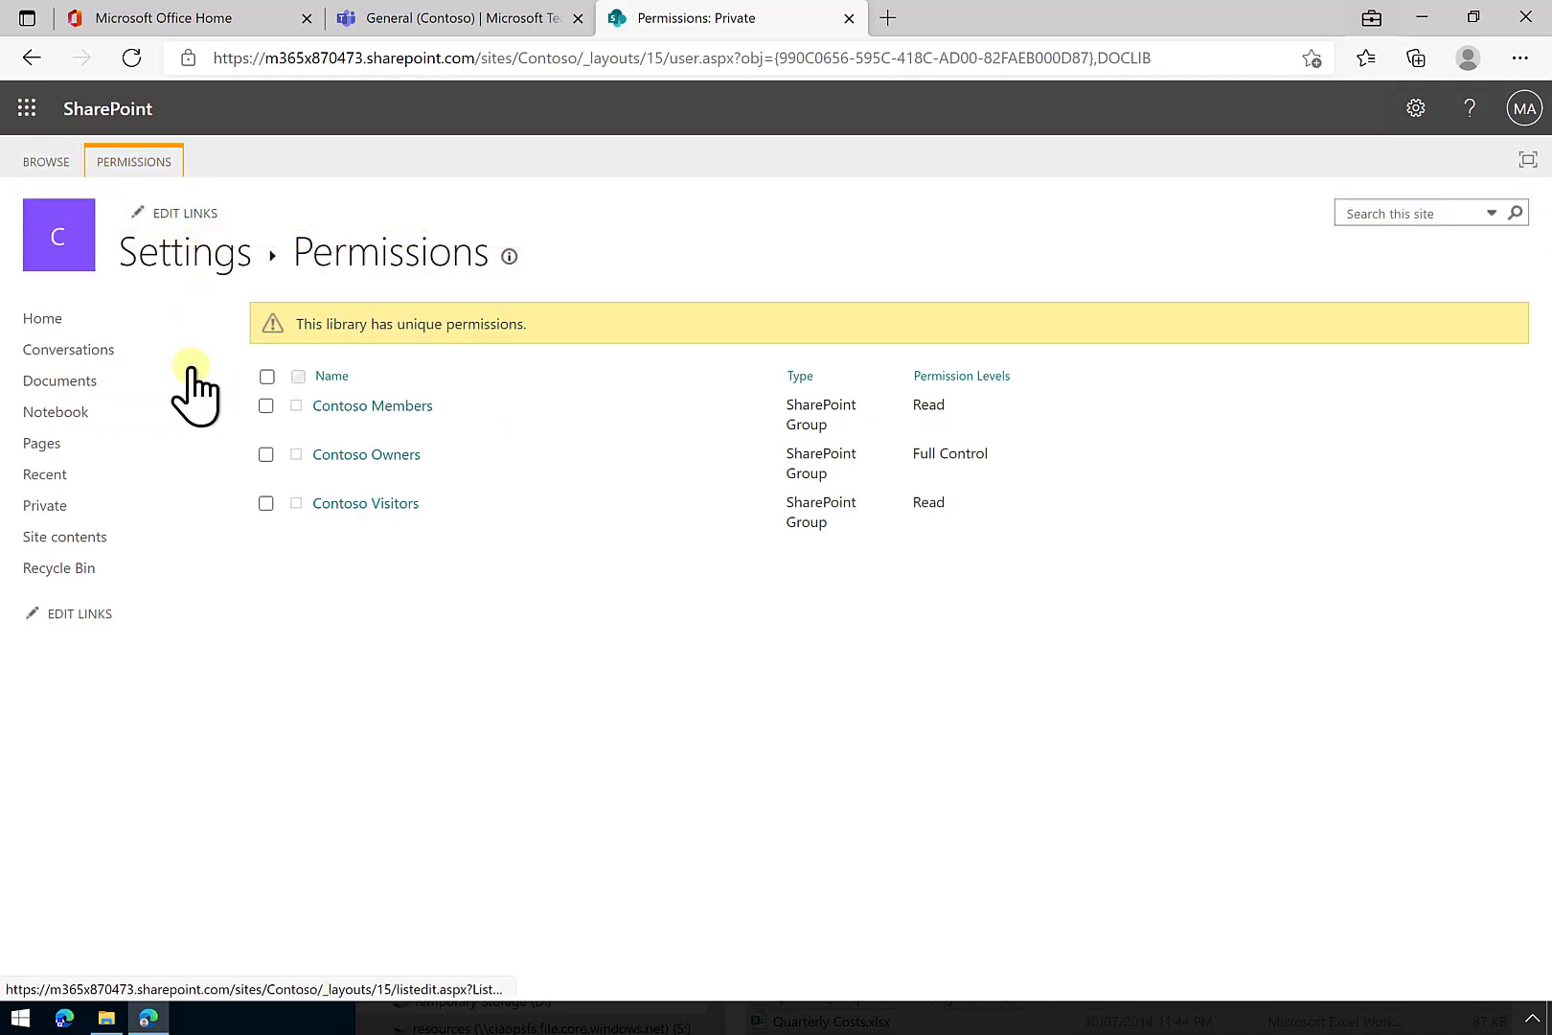
Open the Private library and drag all 21 files from the data > Legal folder into it
{"action": "left_click", "coordinate": [49, 508]}
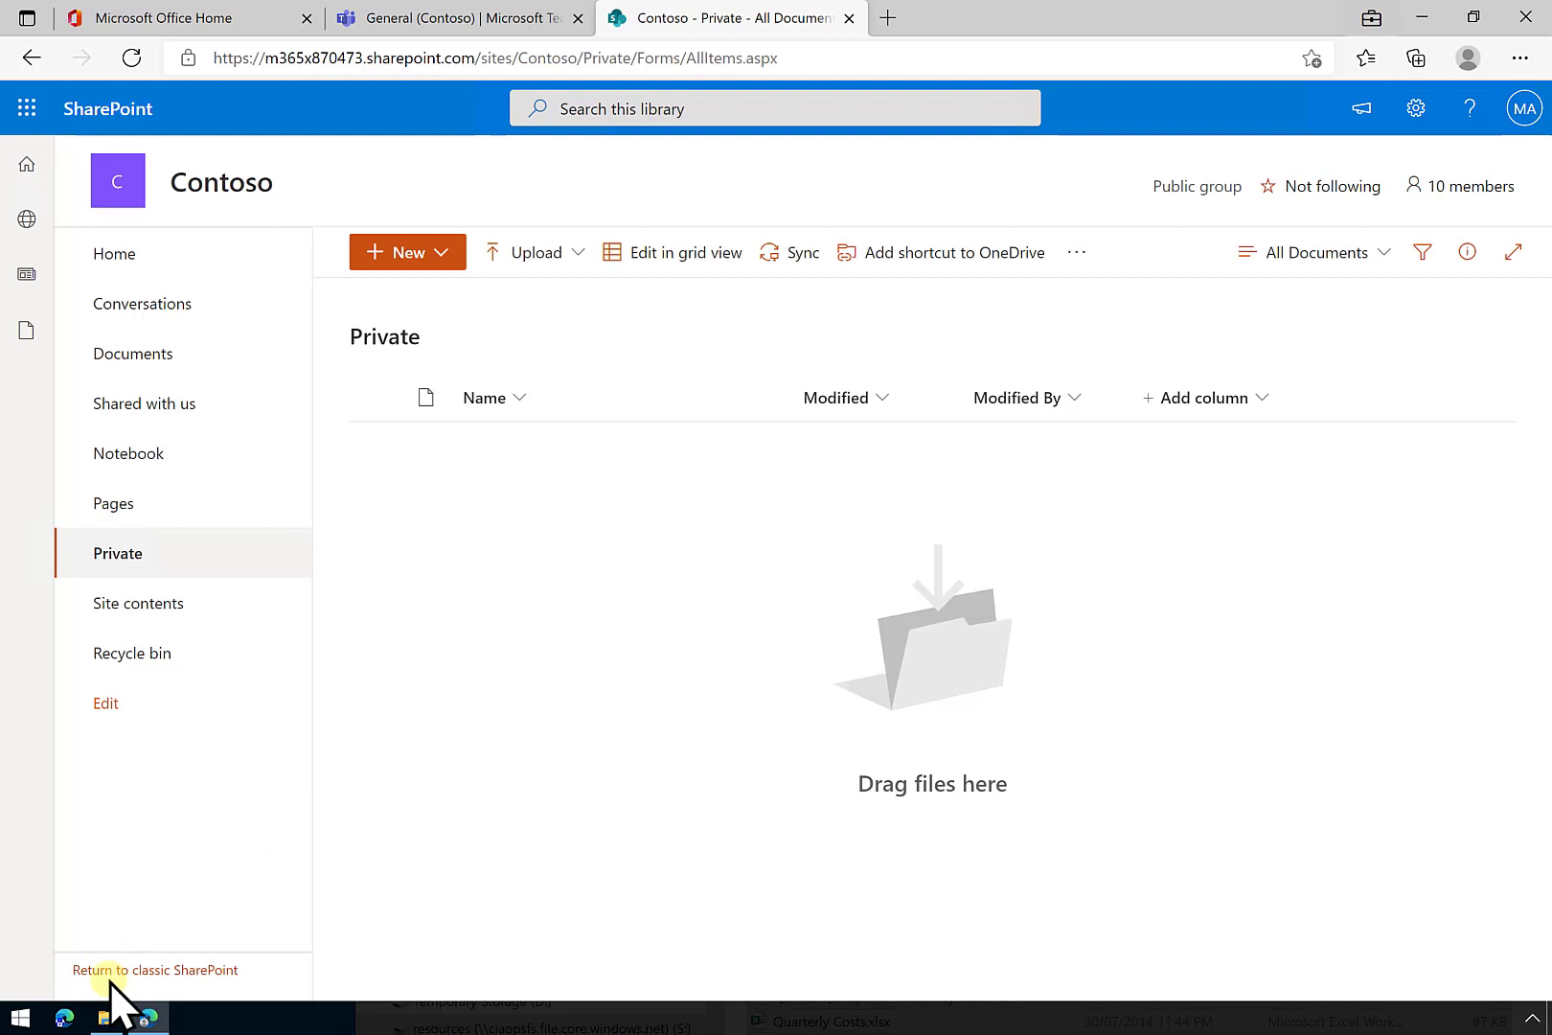
{"action": "left_click", "coordinate": [109, 1018]}
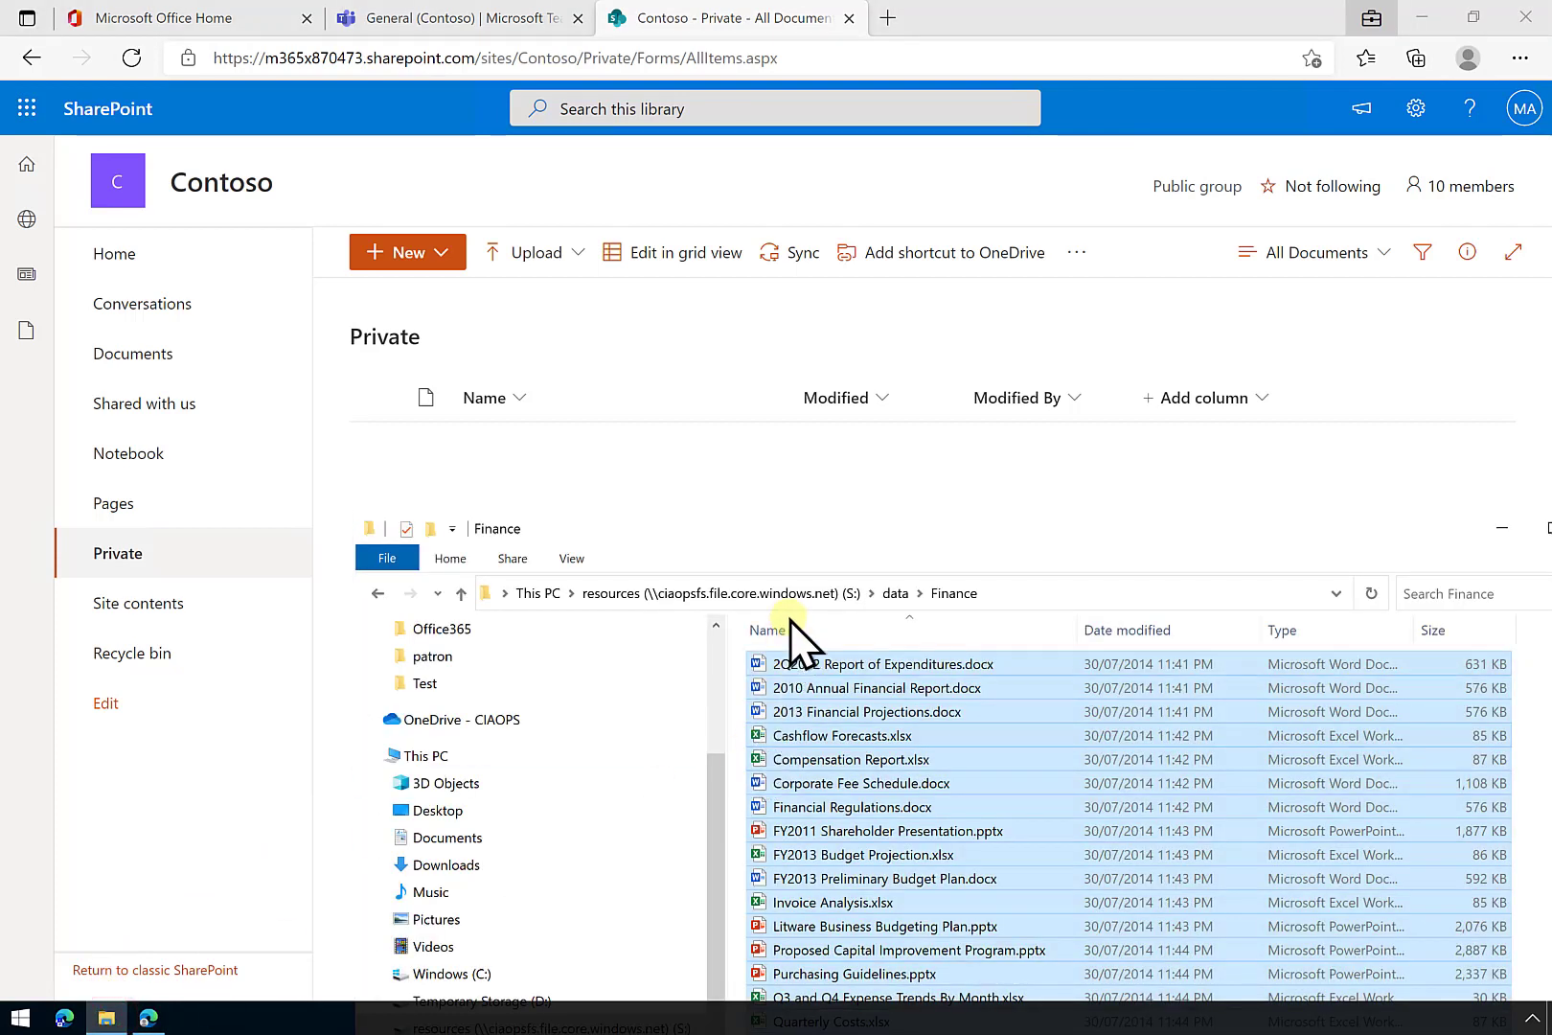
{"action": "left_click", "coordinate": [886, 593]}
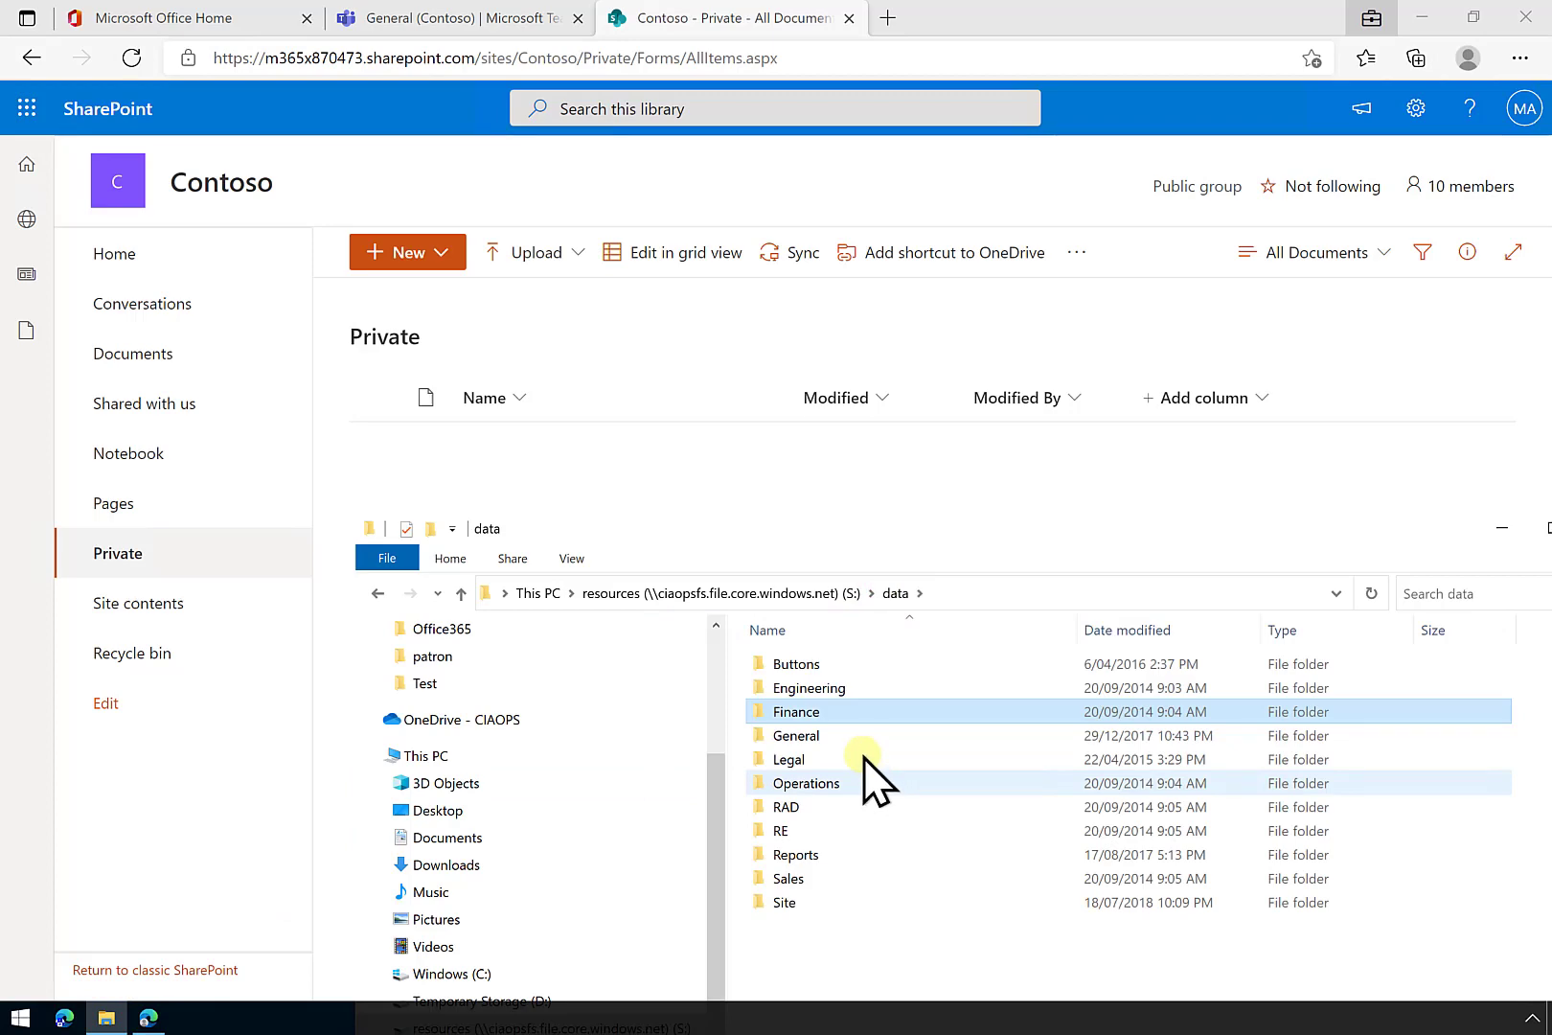
{"action": "double_click", "coordinate": [832, 759]}
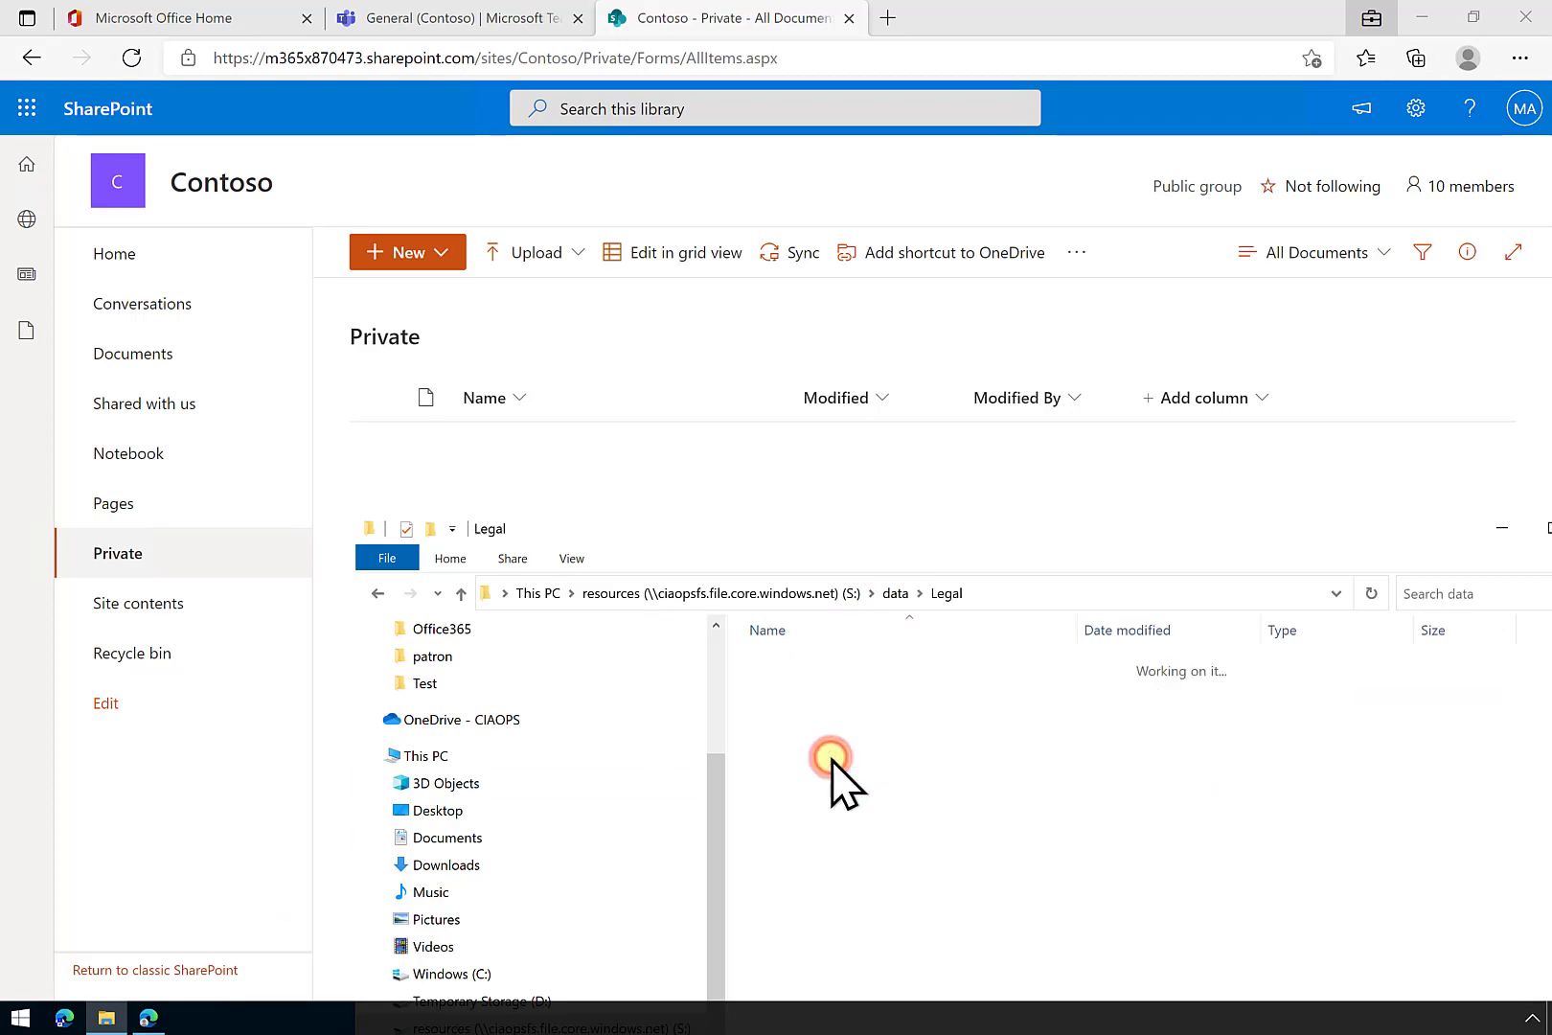
{"action": "key", "text": "ctrl+a"}
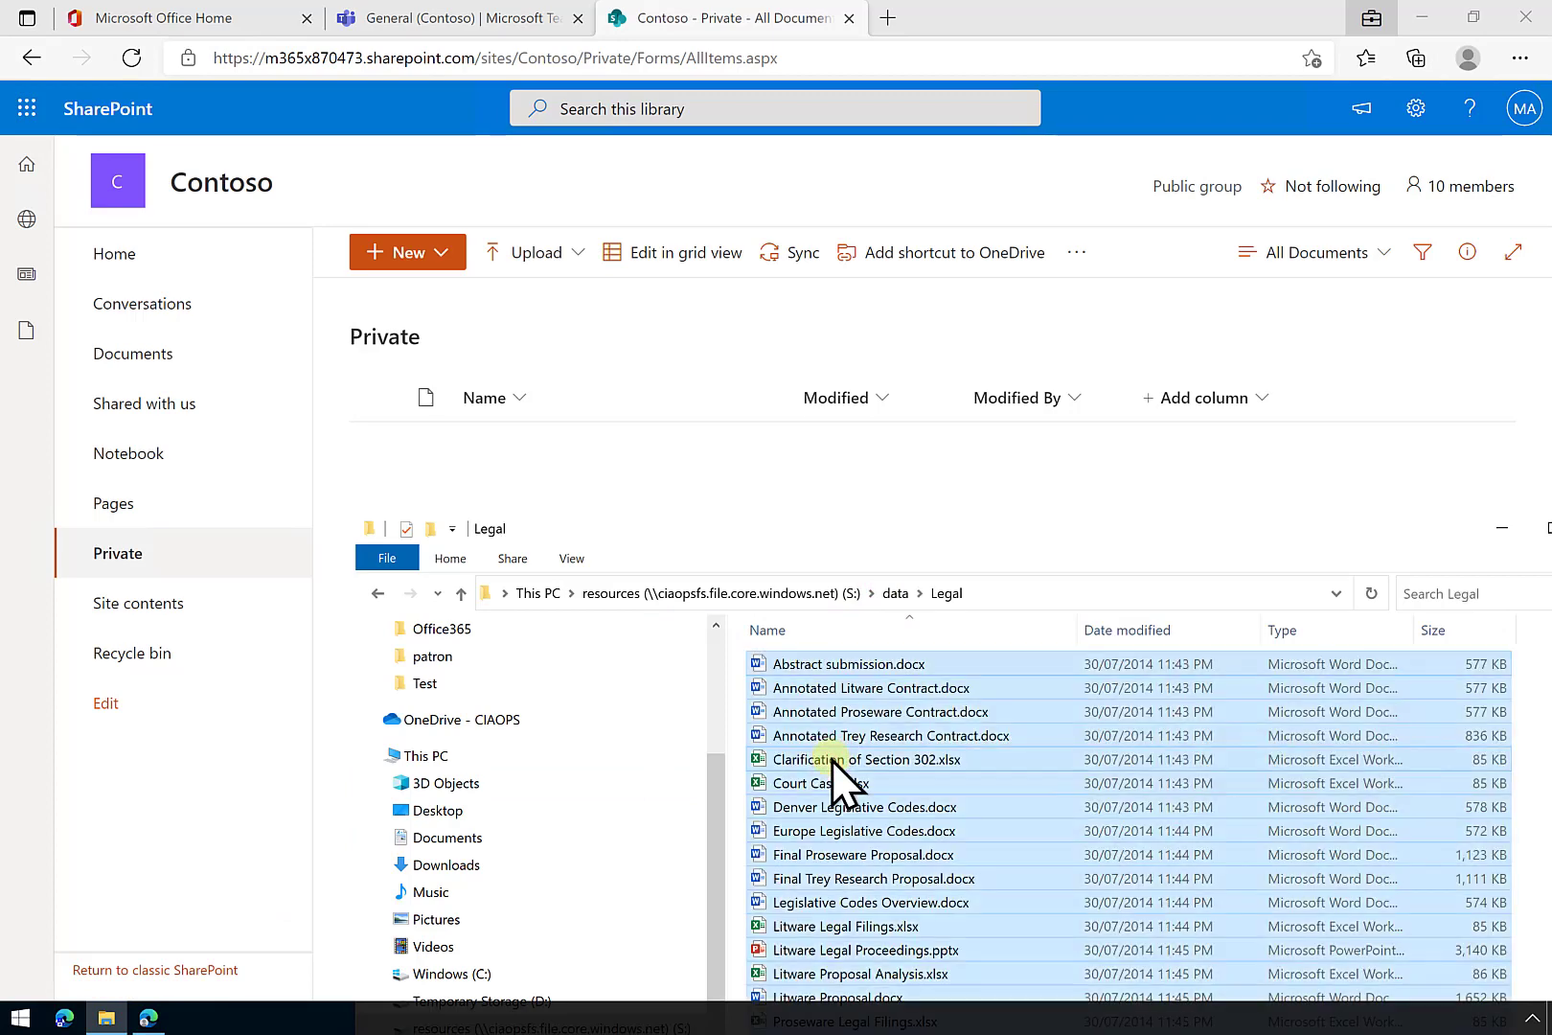
{"action": "left_click_drag", "start_coordinate": [831, 759], "coordinate": [664, 501]}
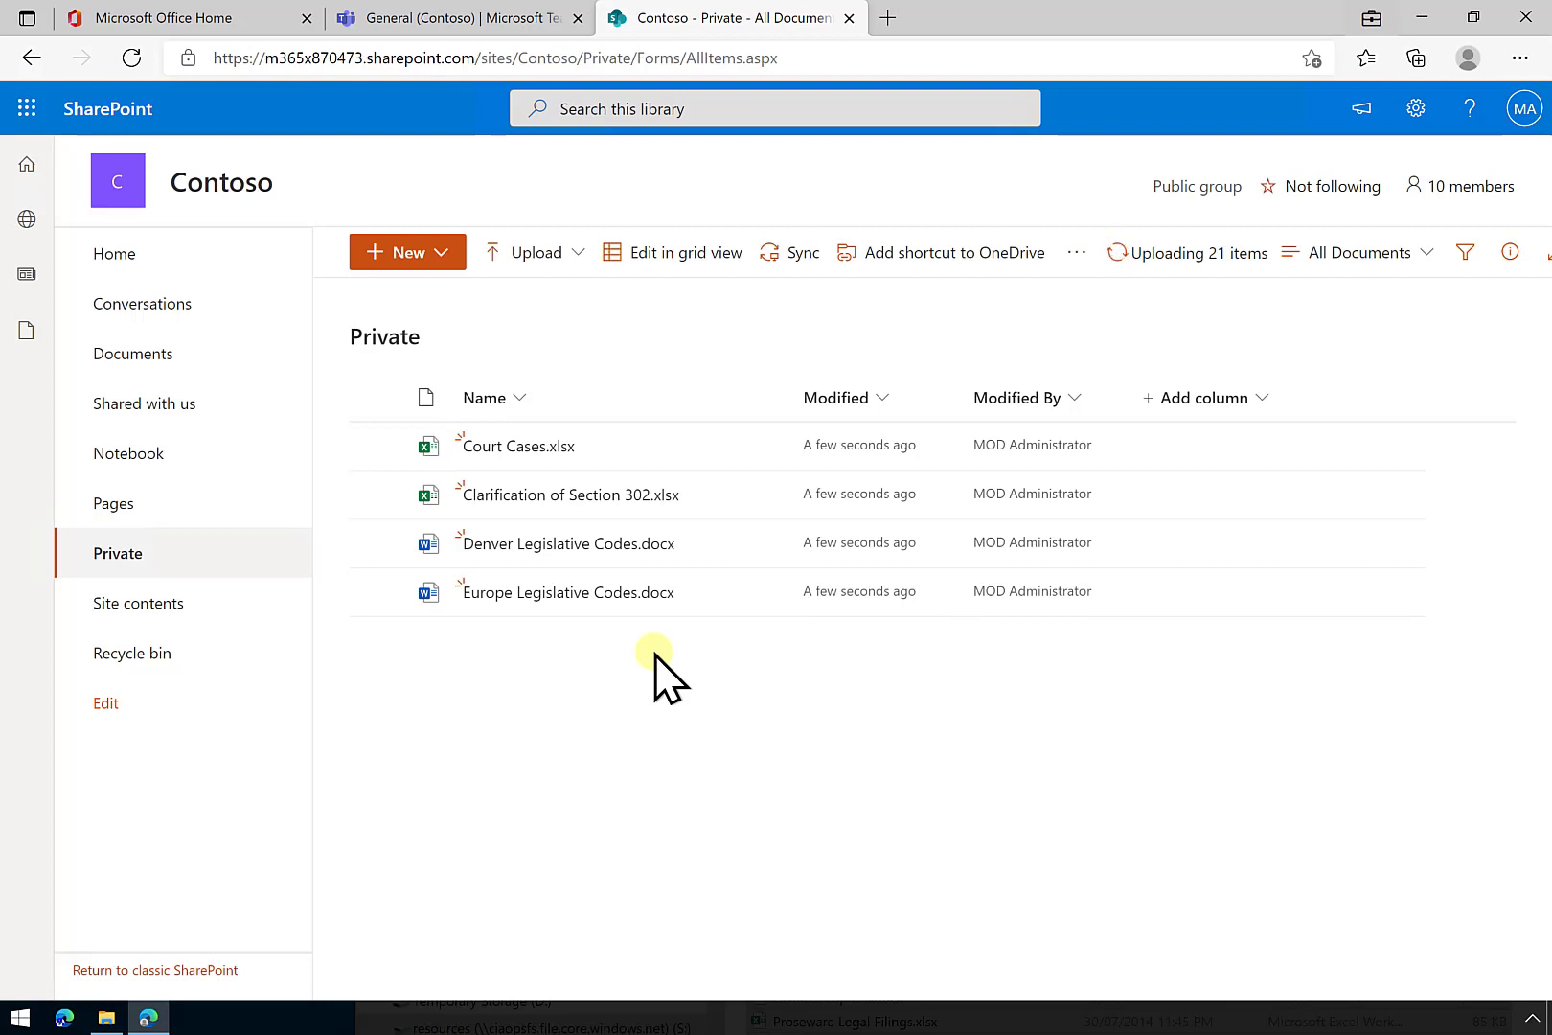
{"action": "mouse_move", "coordinate": [655, 655]}
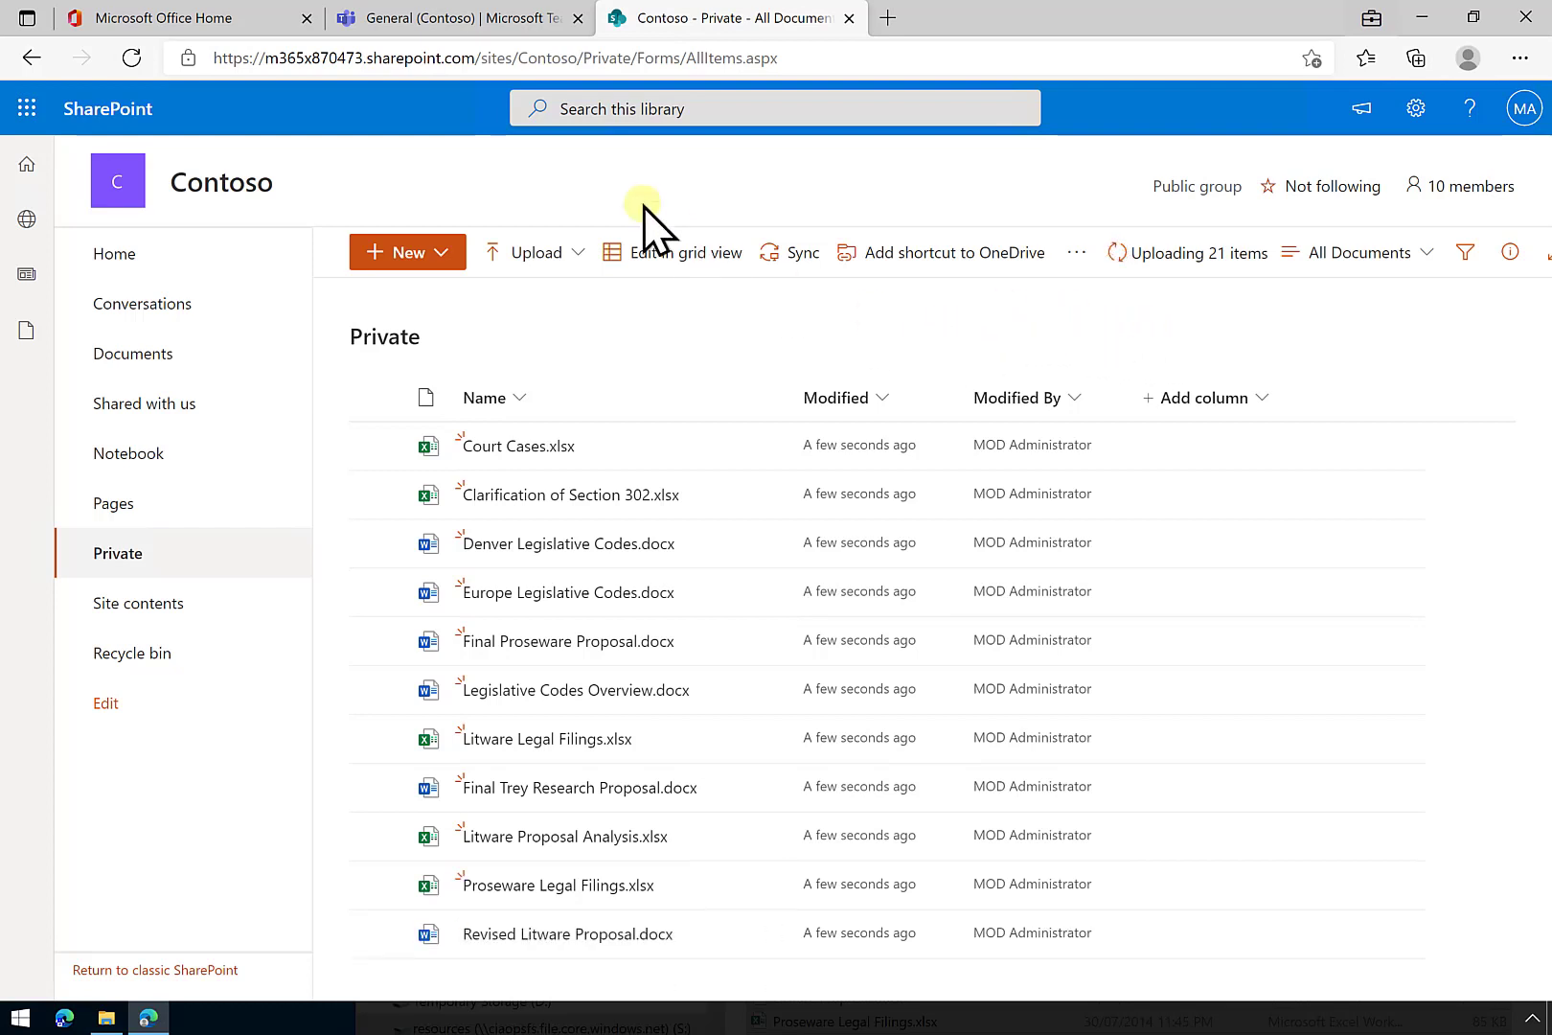
In the General channel, start a new Document Library tab linked by SharePoint address
{"action": "left_click", "coordinate": [492, 19]}
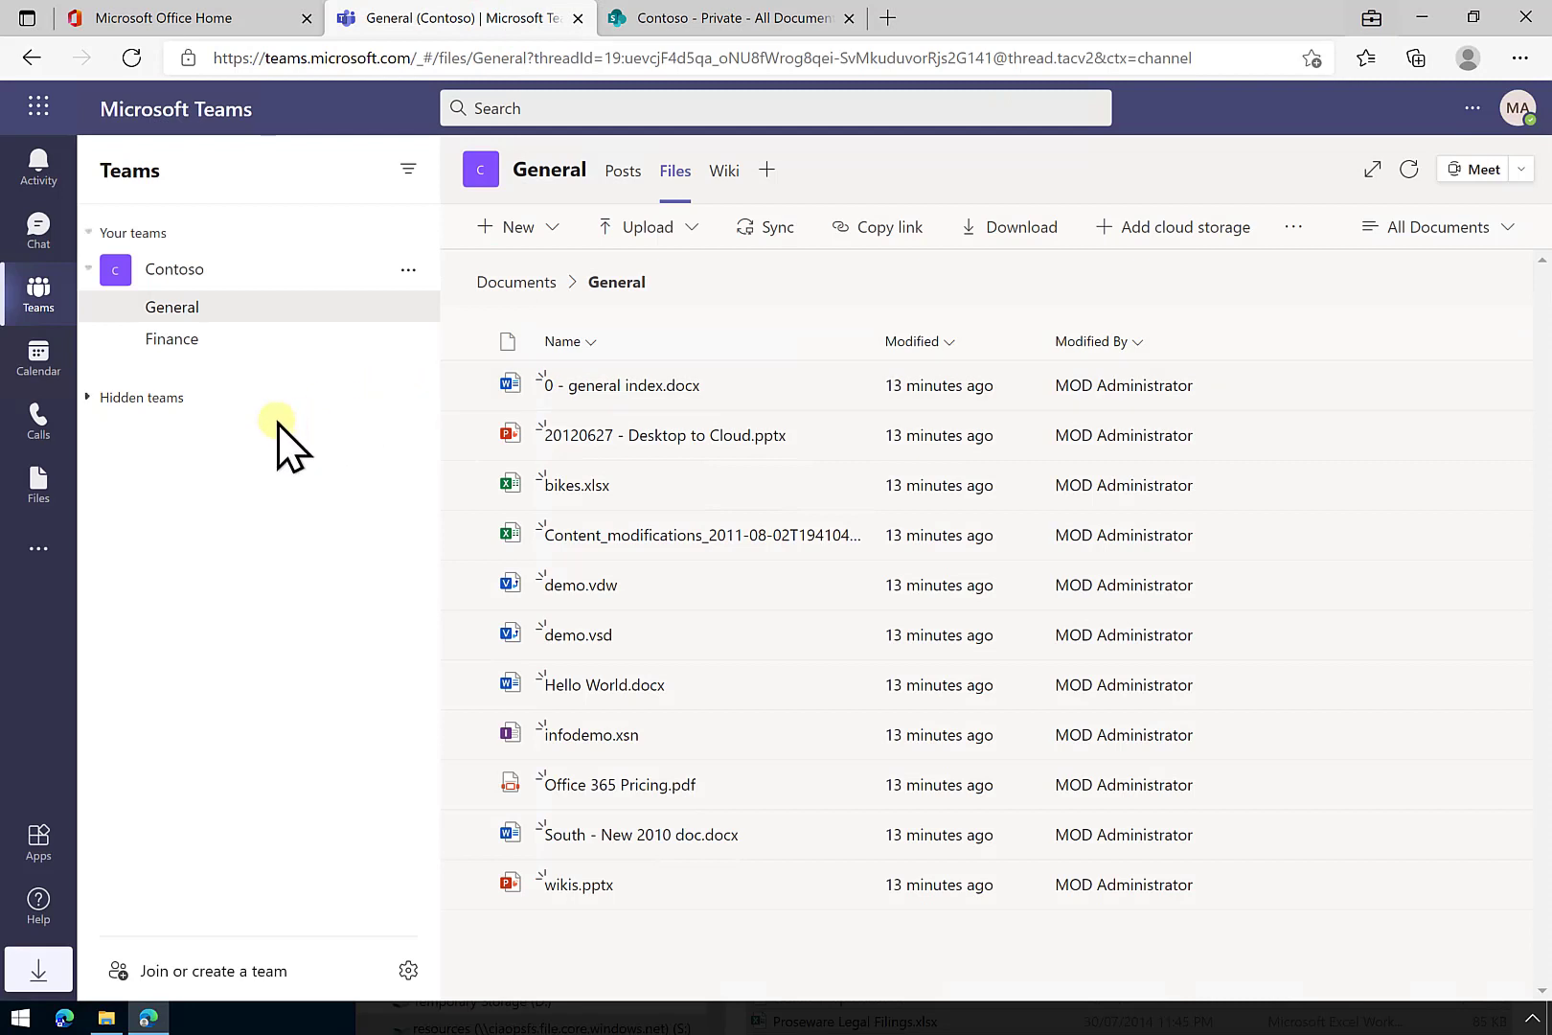
{"action": "left_click", "coordinate": [178, 311]}
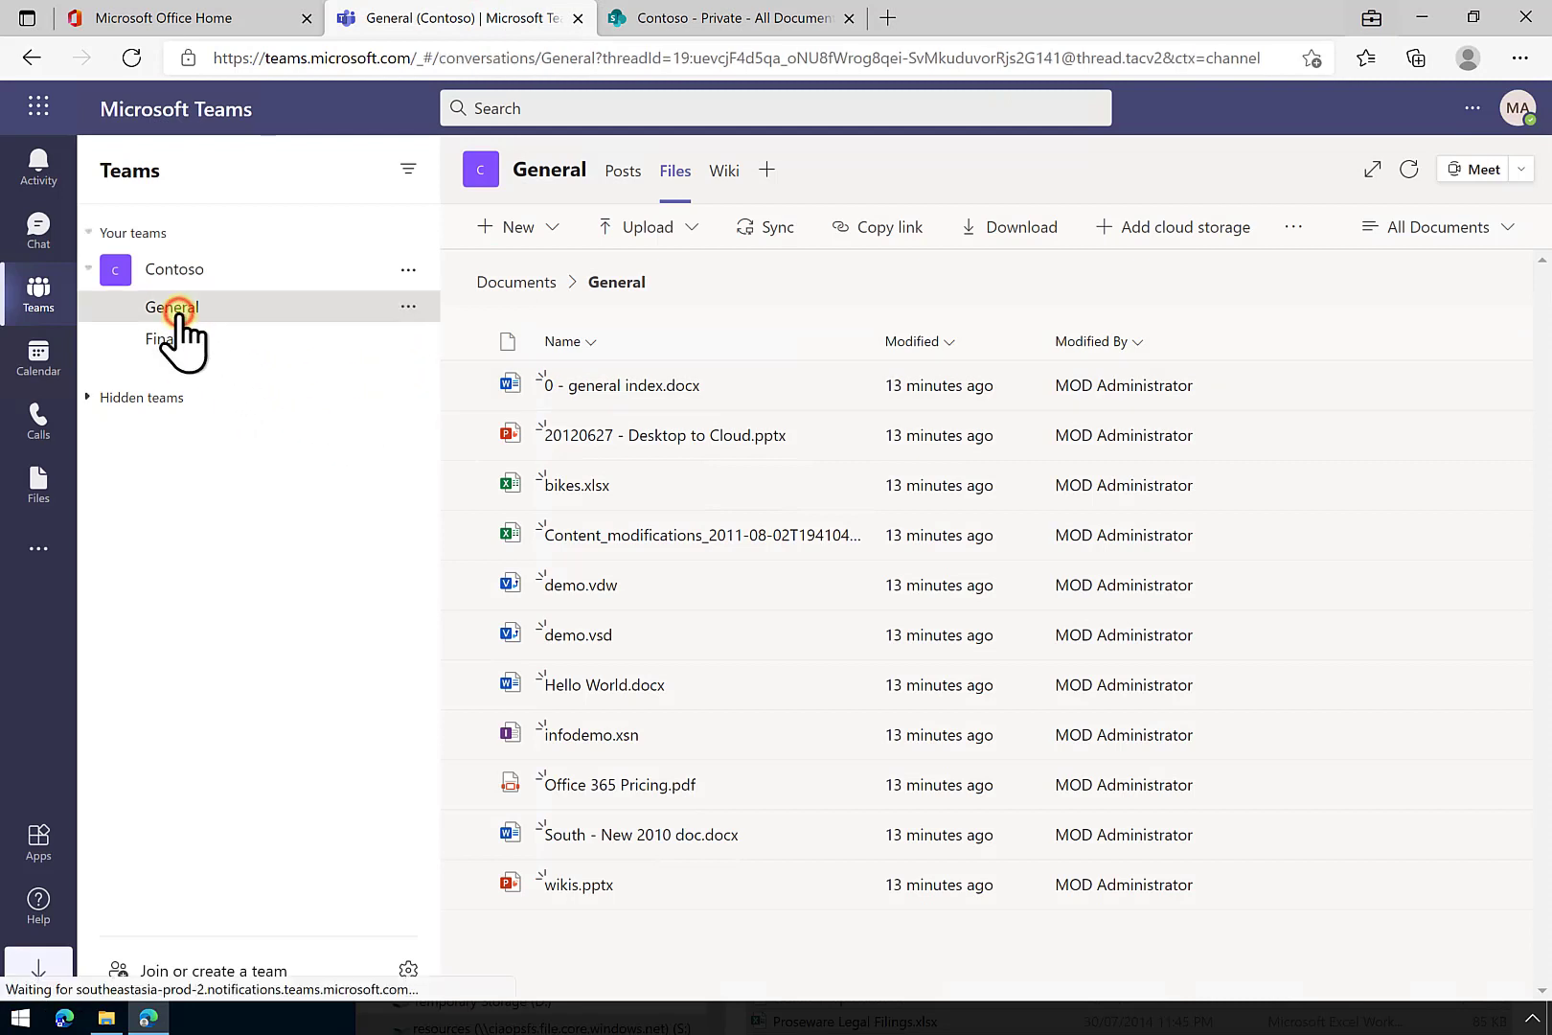
{"action": "left_click", "coordinate": [766, 172]}
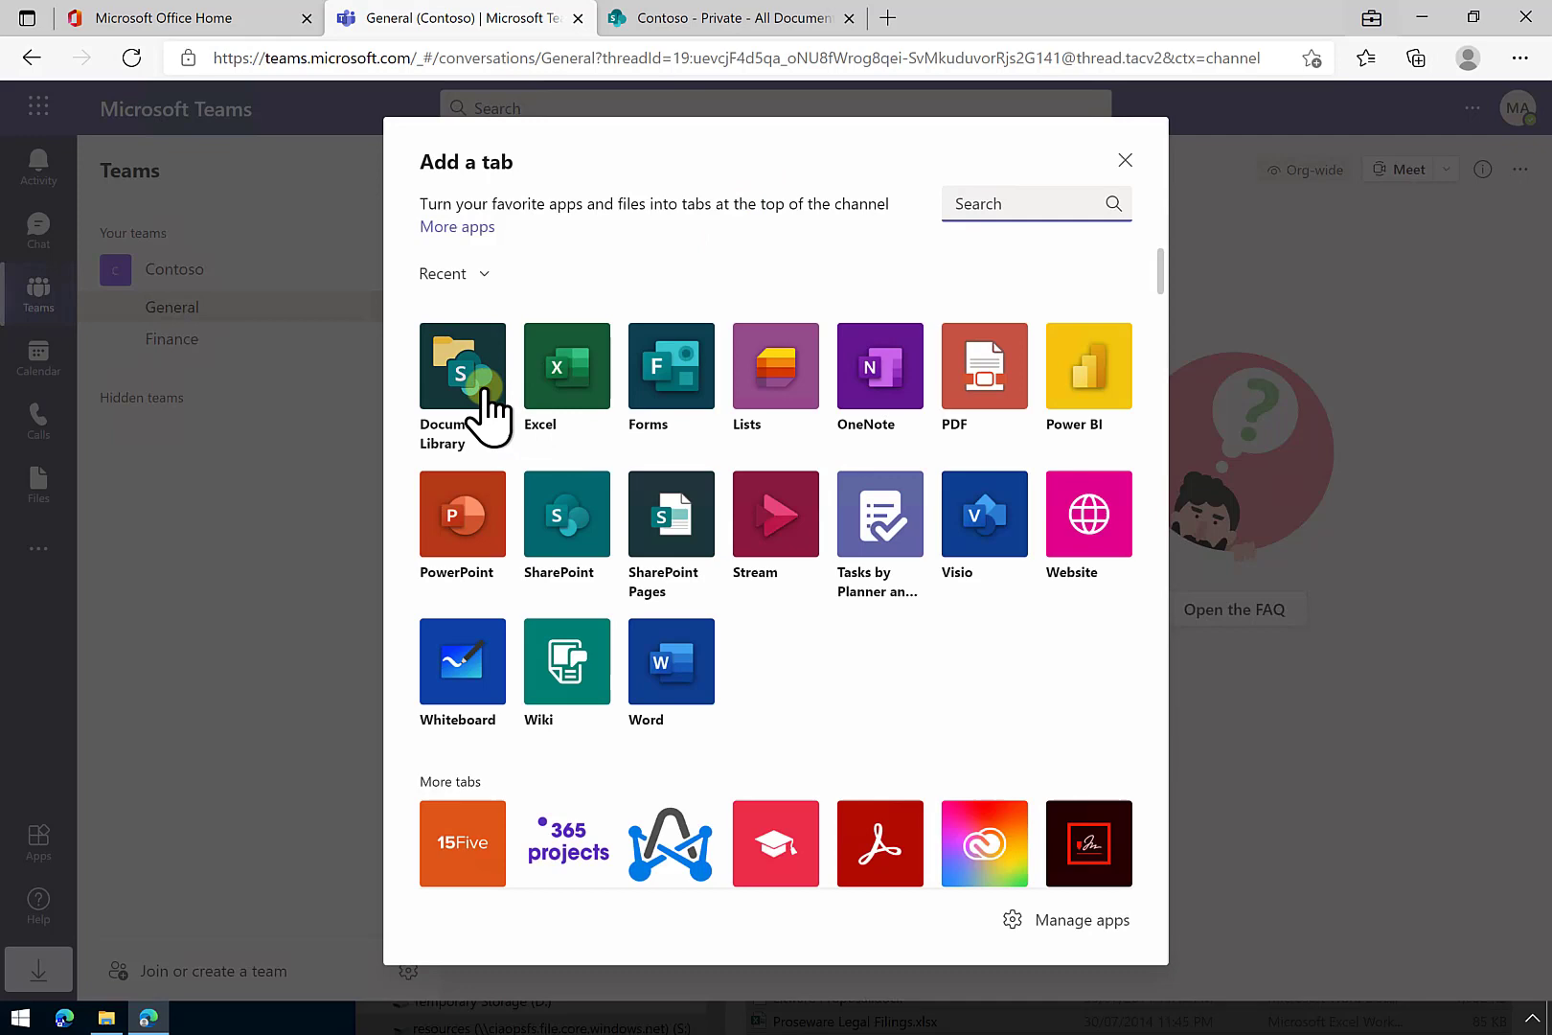
{"action": "left_click", "coordinate": [483, 398]}
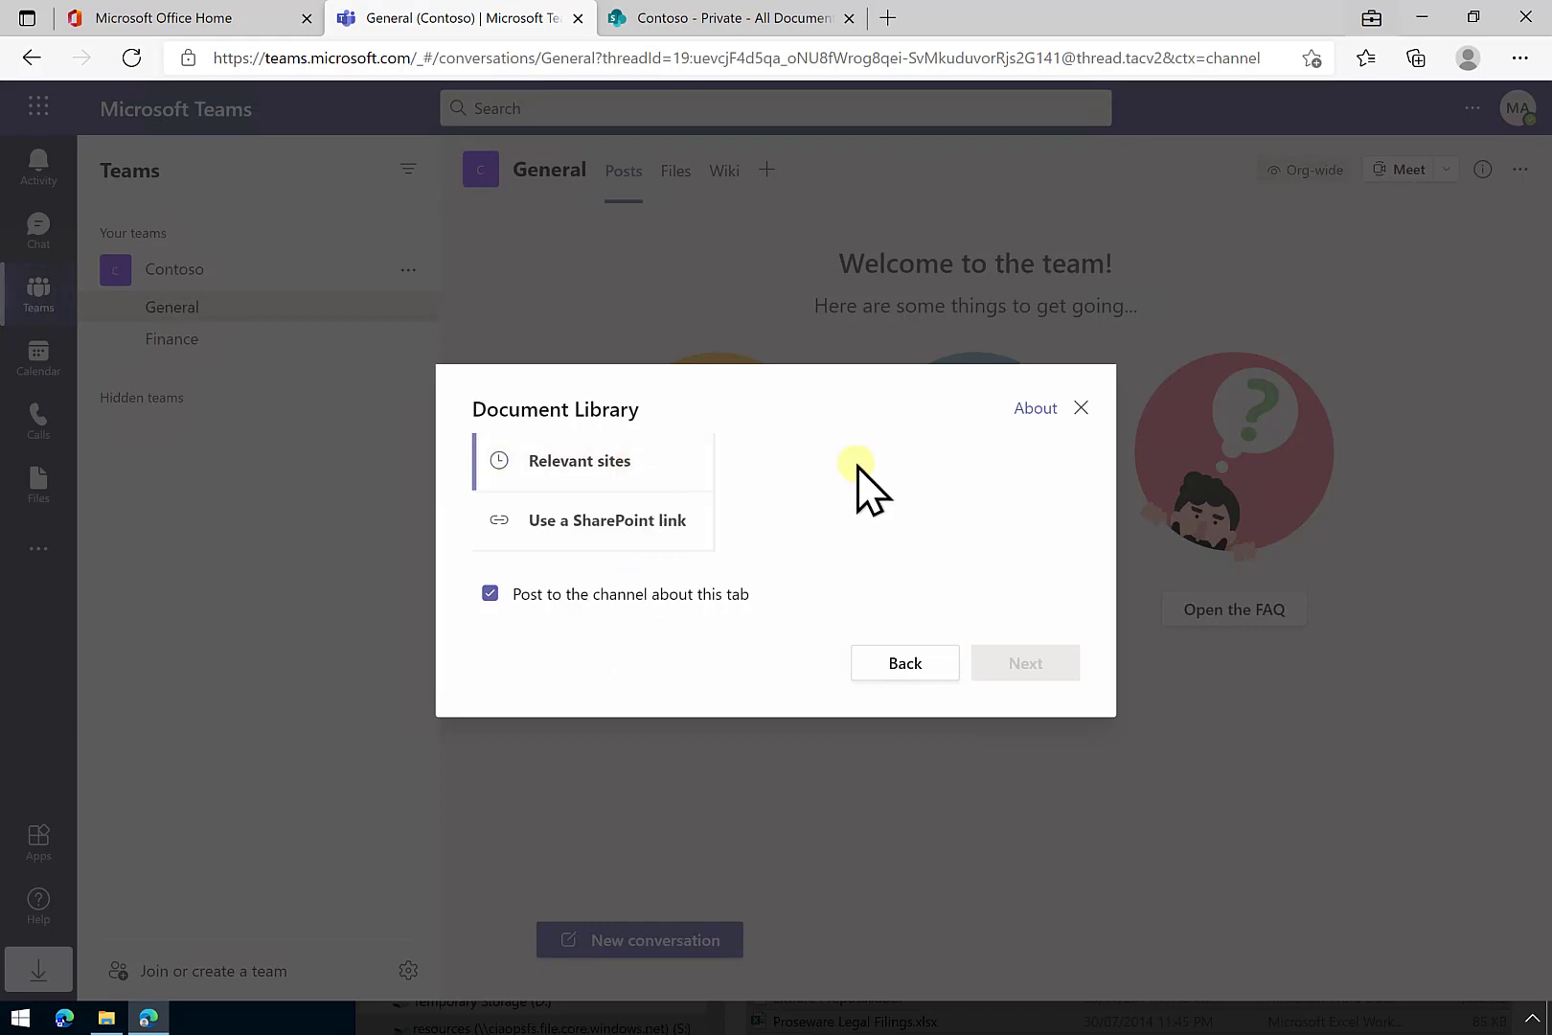
{"action": "left_click", "coordinate": [657, 532]}
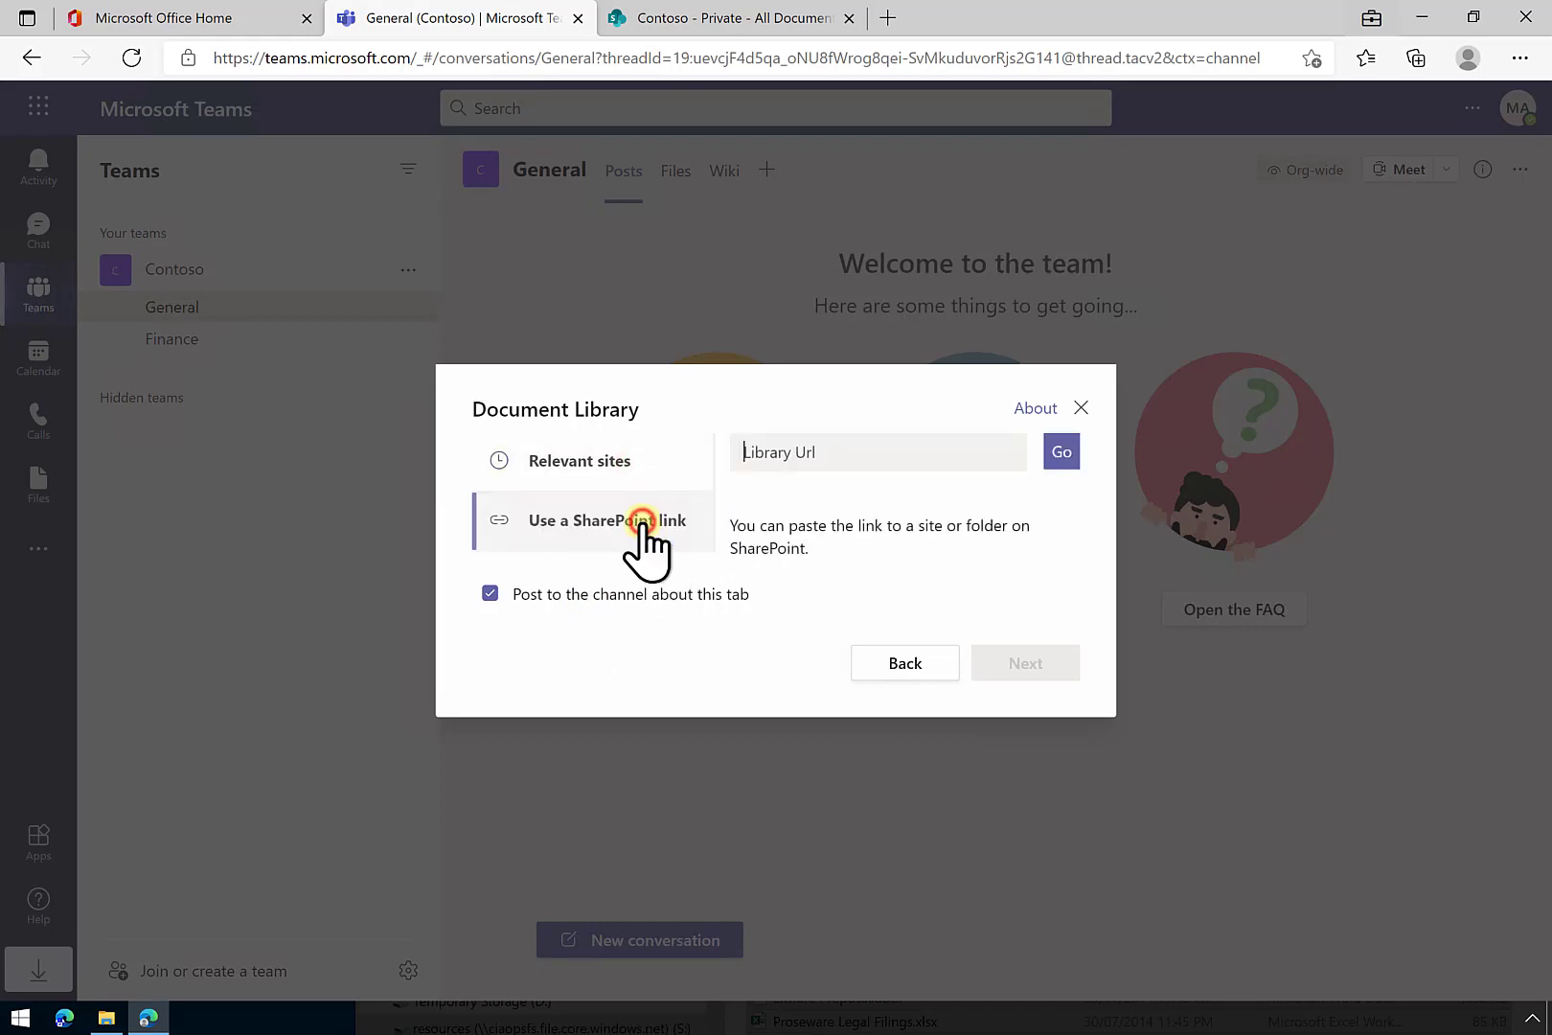
Paste the Private library's URL, select the Contoso site, and continue to its libraries
{"action": "left_click", "coordinate": [723, 19]}
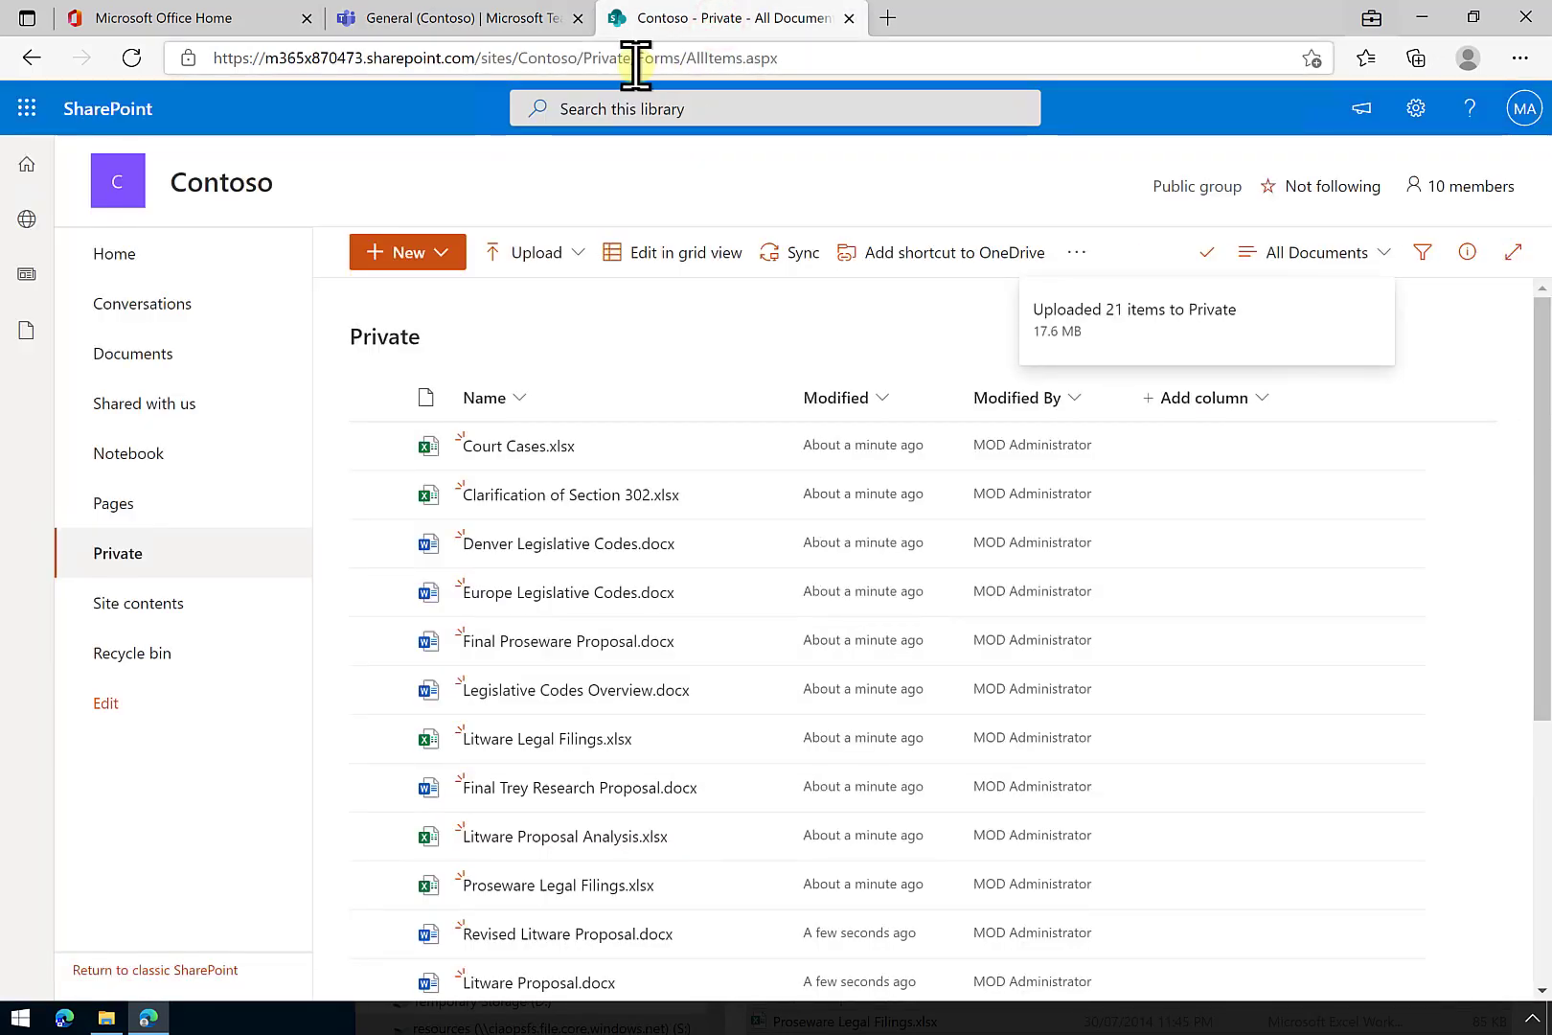
{"action": "left_click_drag", "start_coordinate": [636, 57], "coordinate": [169, 99]}
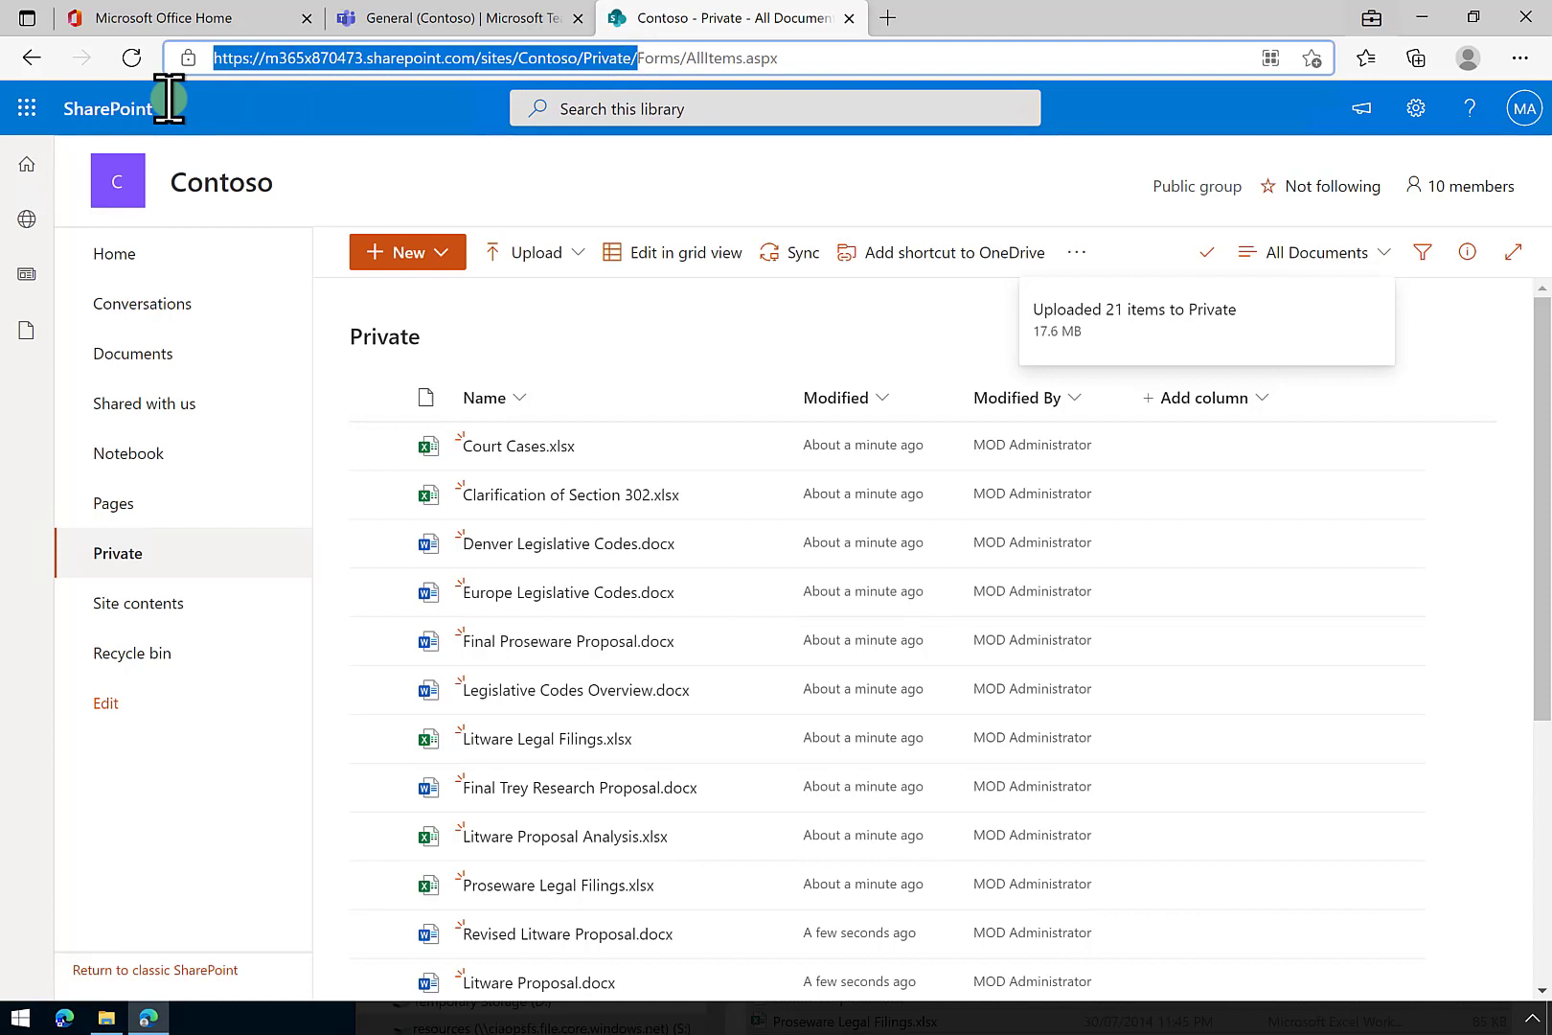
{"action": "left_click", "coordinate": [417, 13]}
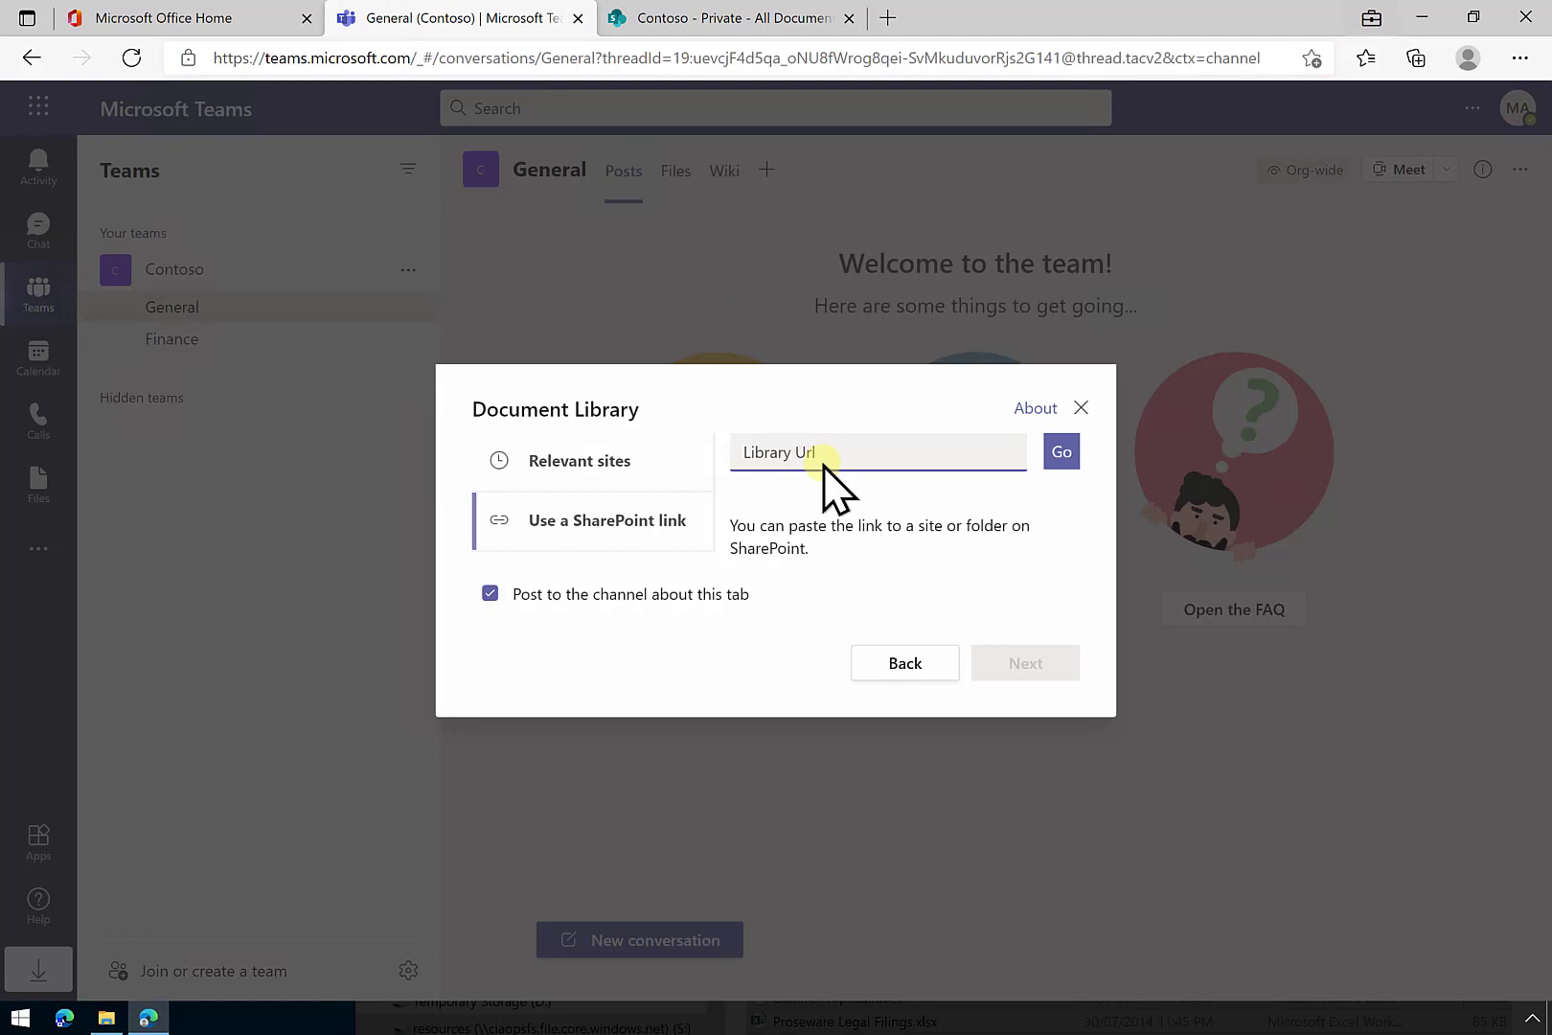
{"action": "key", "text": "ctrl+v"}
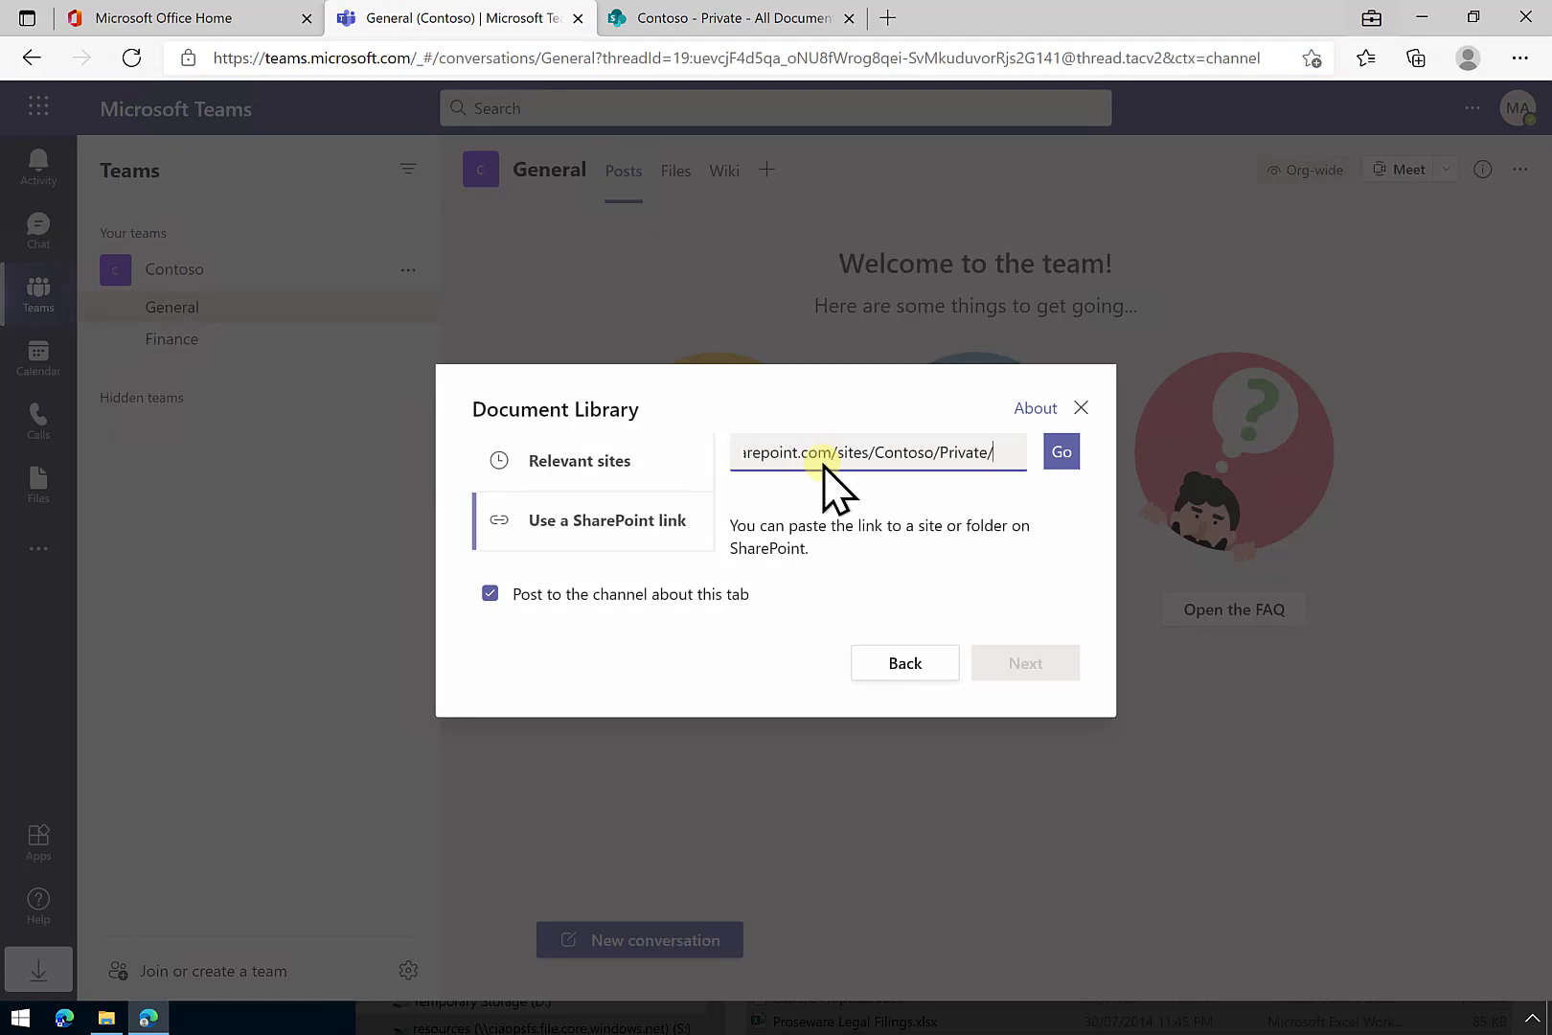
{"action": "left_click", "coordinate": [1062, 452]}
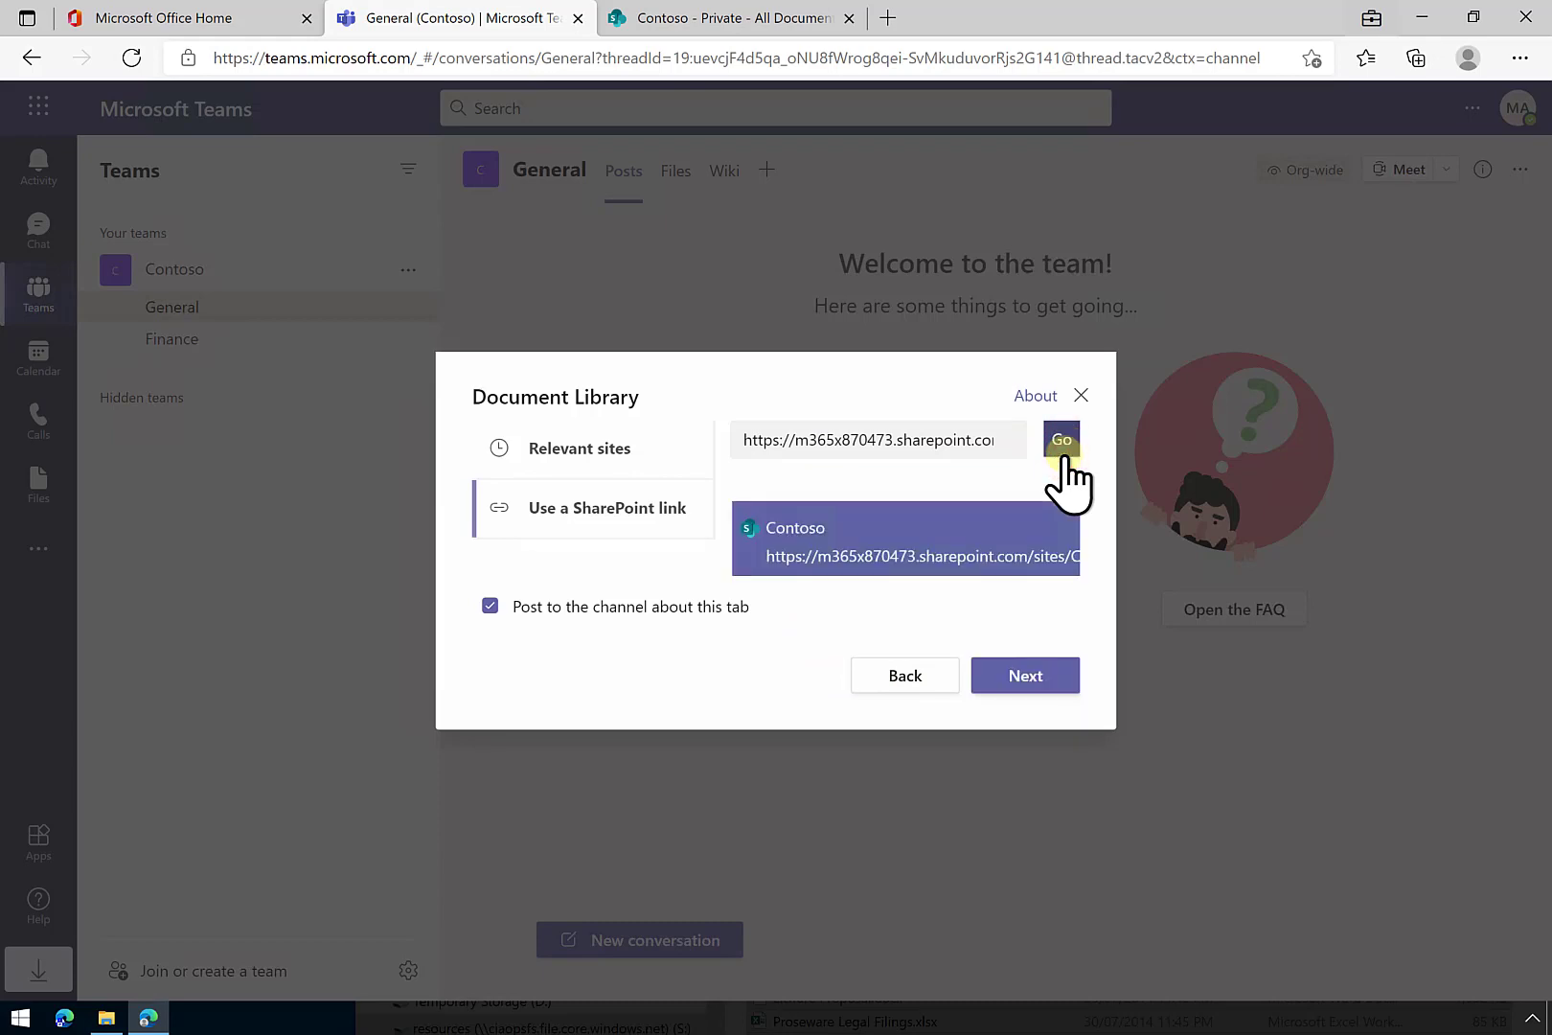
{"action": "left_click", "coordinate": [908, 561]}
{"action": "left_click", "coordinate": [904, 548]}
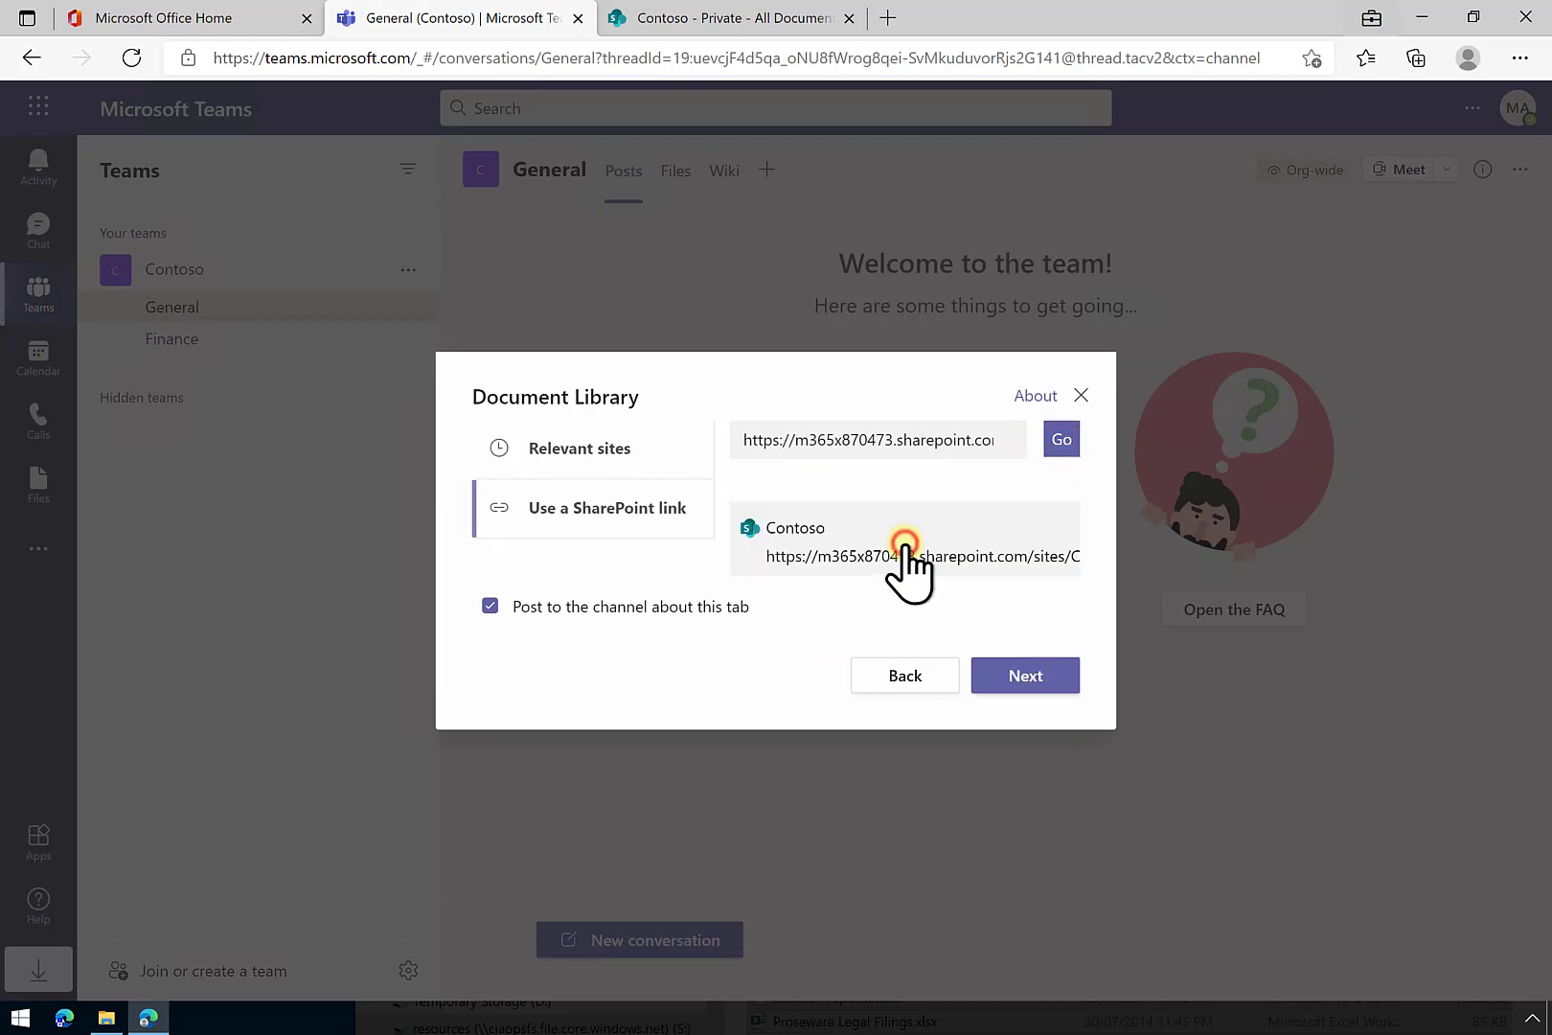
{"action": "left_click", "coordinate": [1025, 676]}
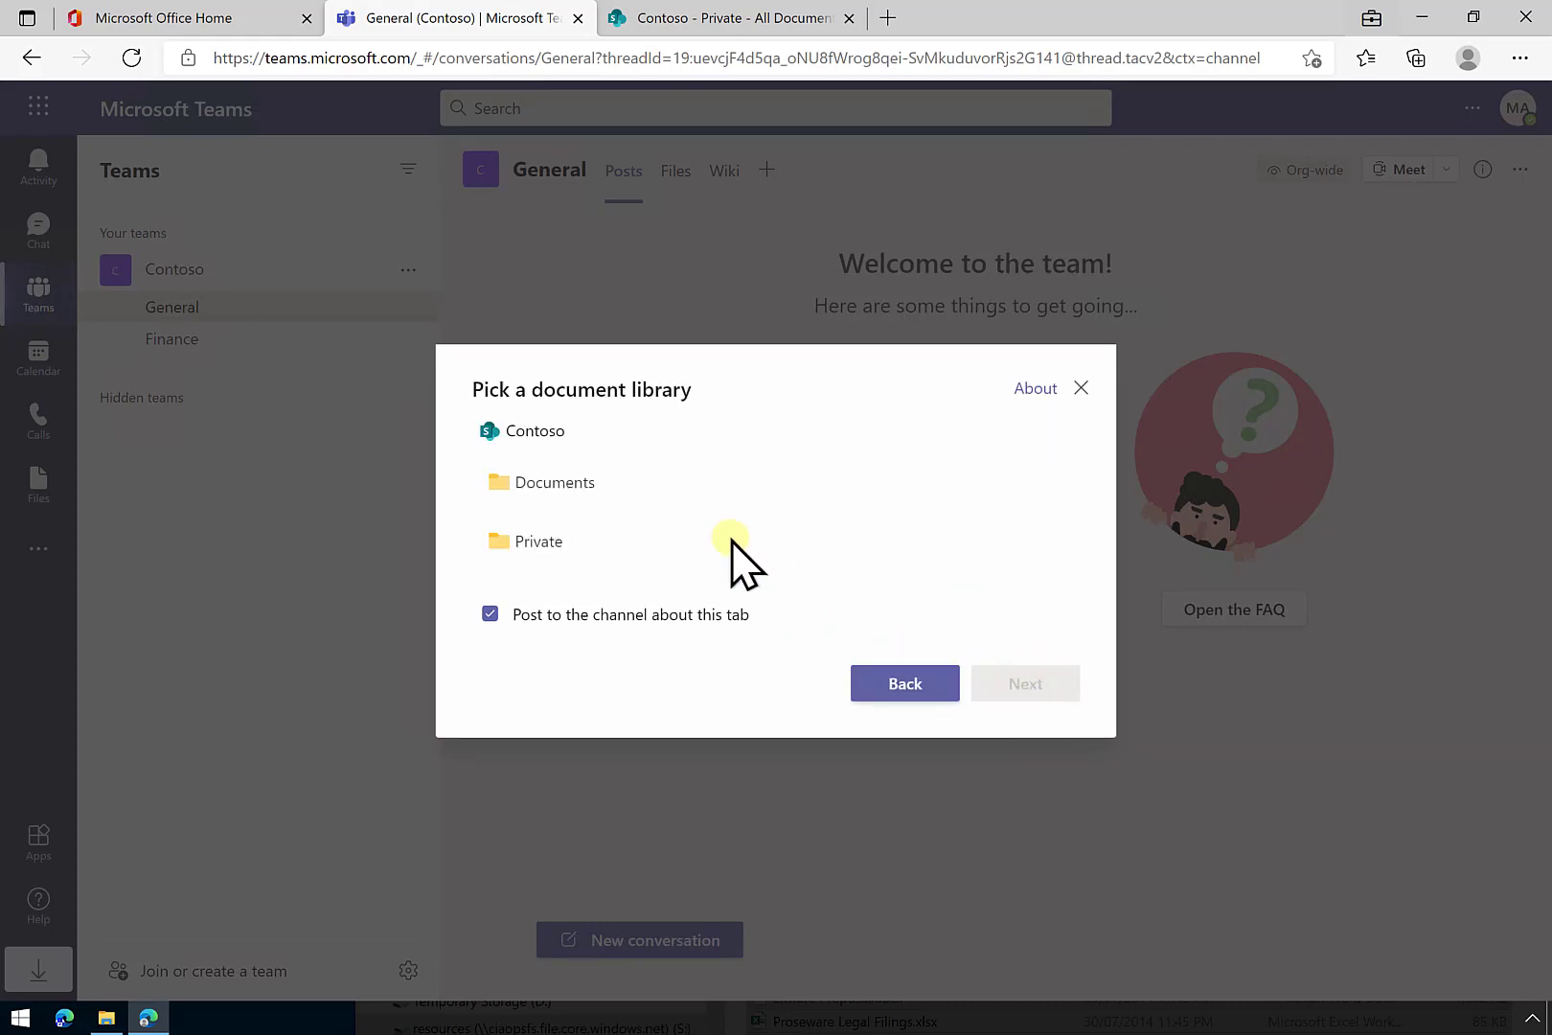
Choose the Private library and save the tab, renamed from 'Document Library' to 'Private'
{"action": "left_click", "coordinate": [642, 481]}
{"action": "left_click", "coordinate": [578, 501]}
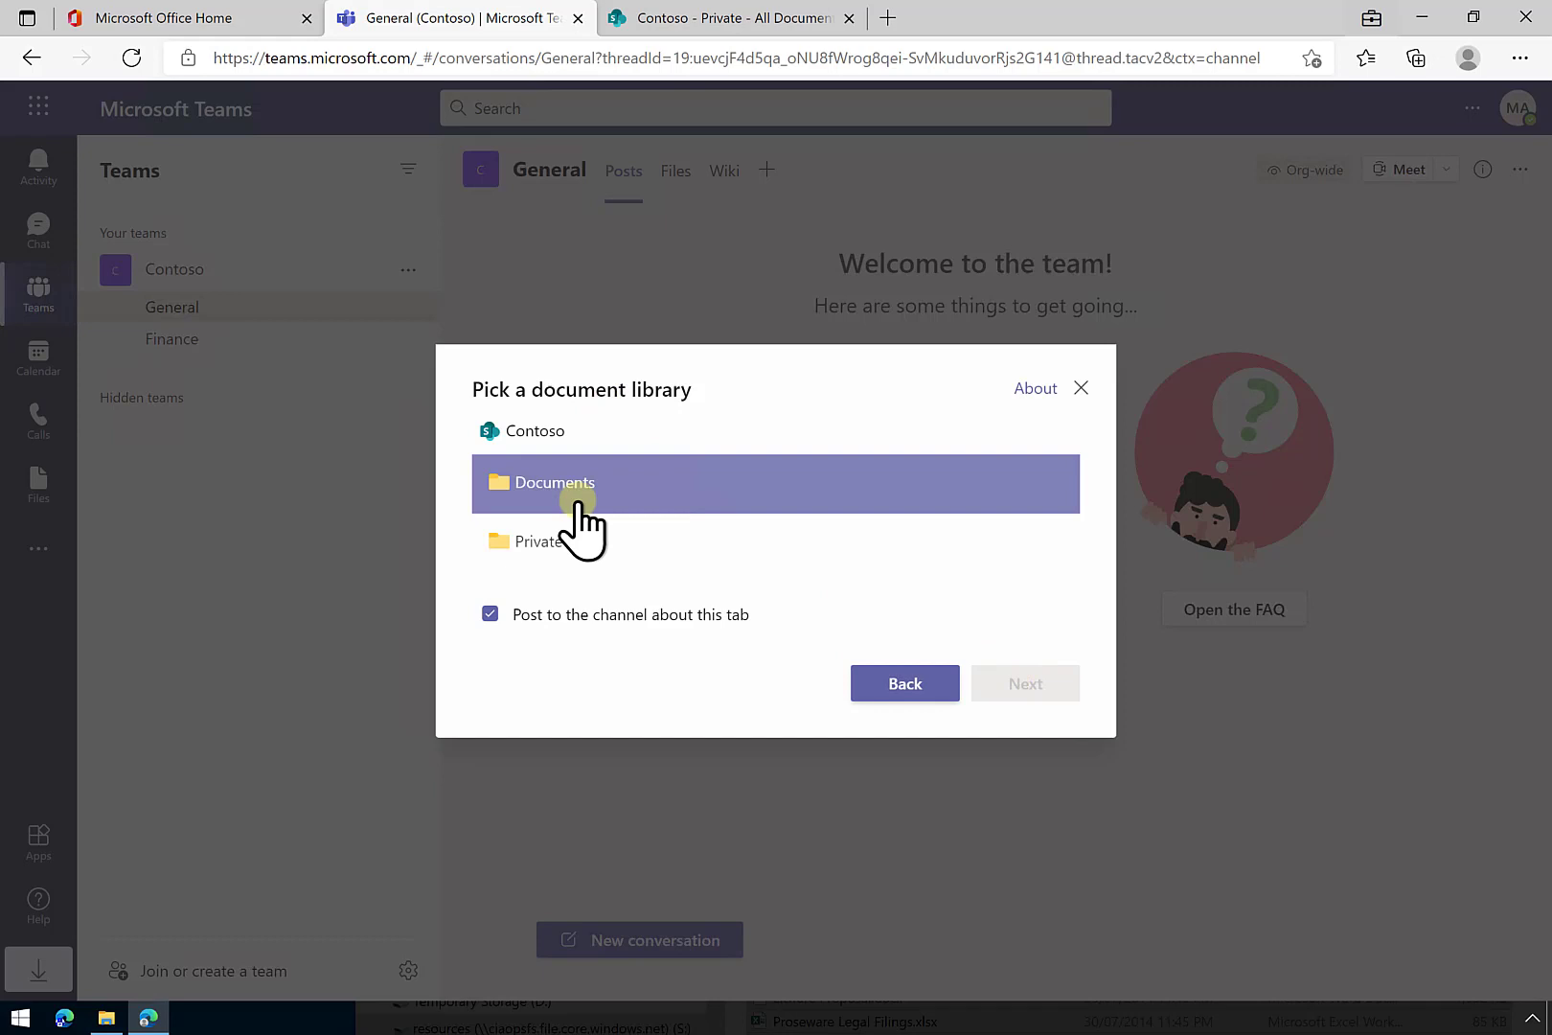
{"action": "left_click", "coordinate": [563, 538]}
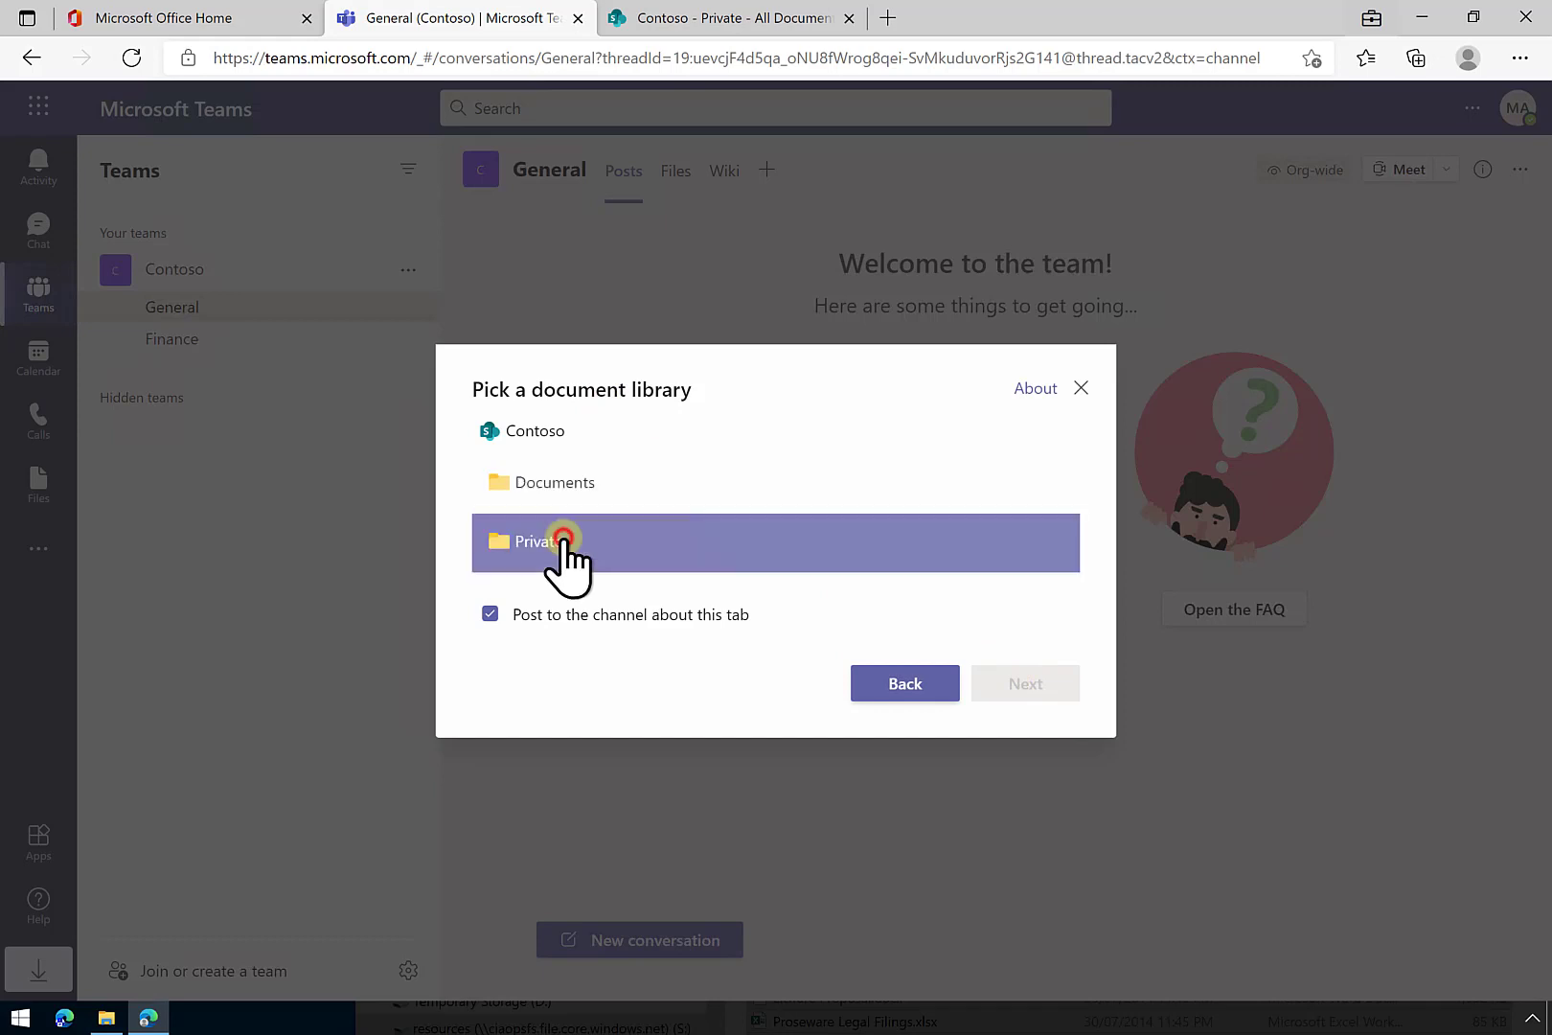
{"action": "left_click", "coordinate": [1038, 675]}
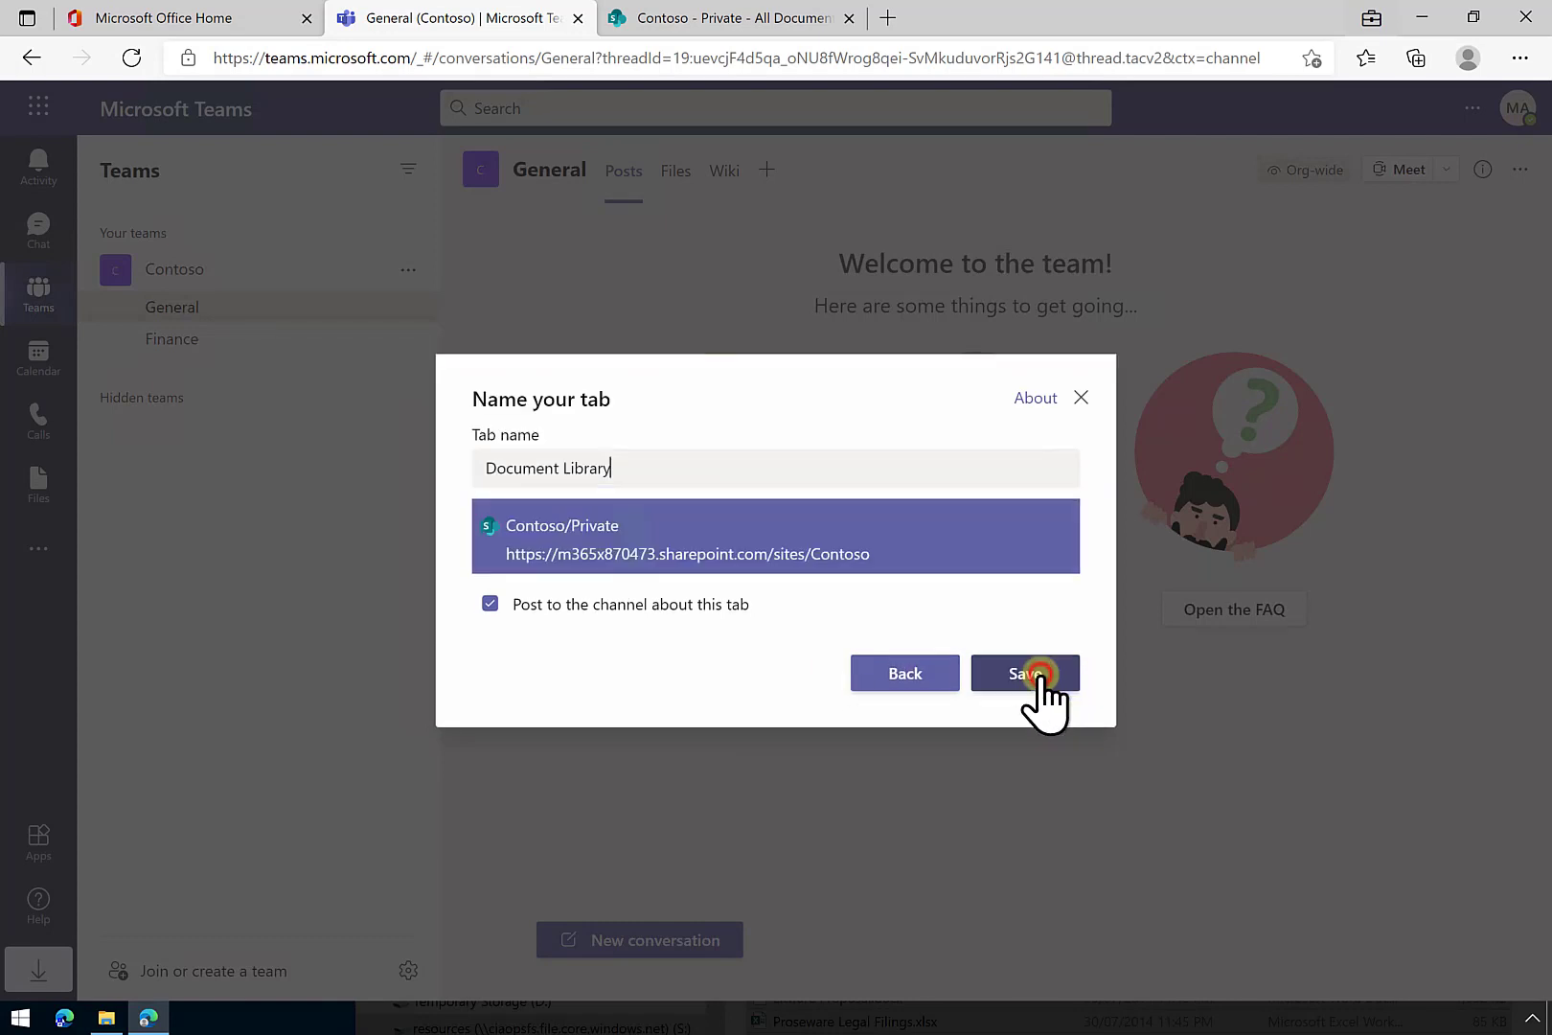
{"action": "left_click_drag", "start_coordinate": [654, 467], "coordinate": [418, 494]}
{"action": "type", "text": "Private"}
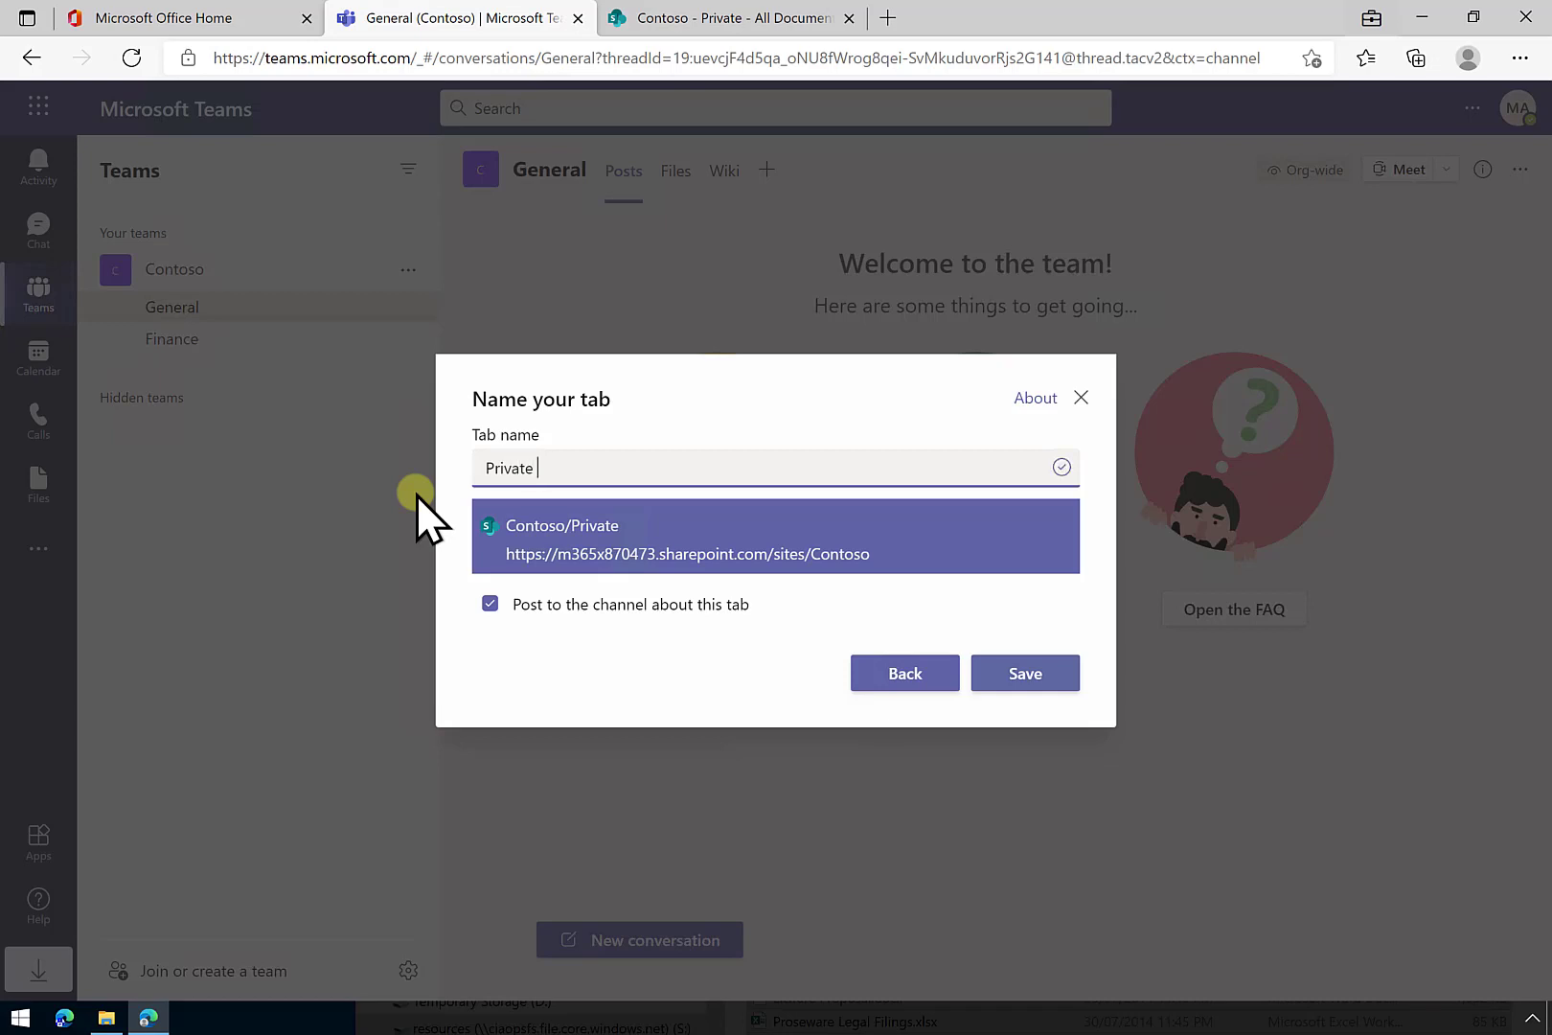
{"action": "key", "text": "BackSpace"}
{"action": "left_click", "coordinate": [1004, 674]}
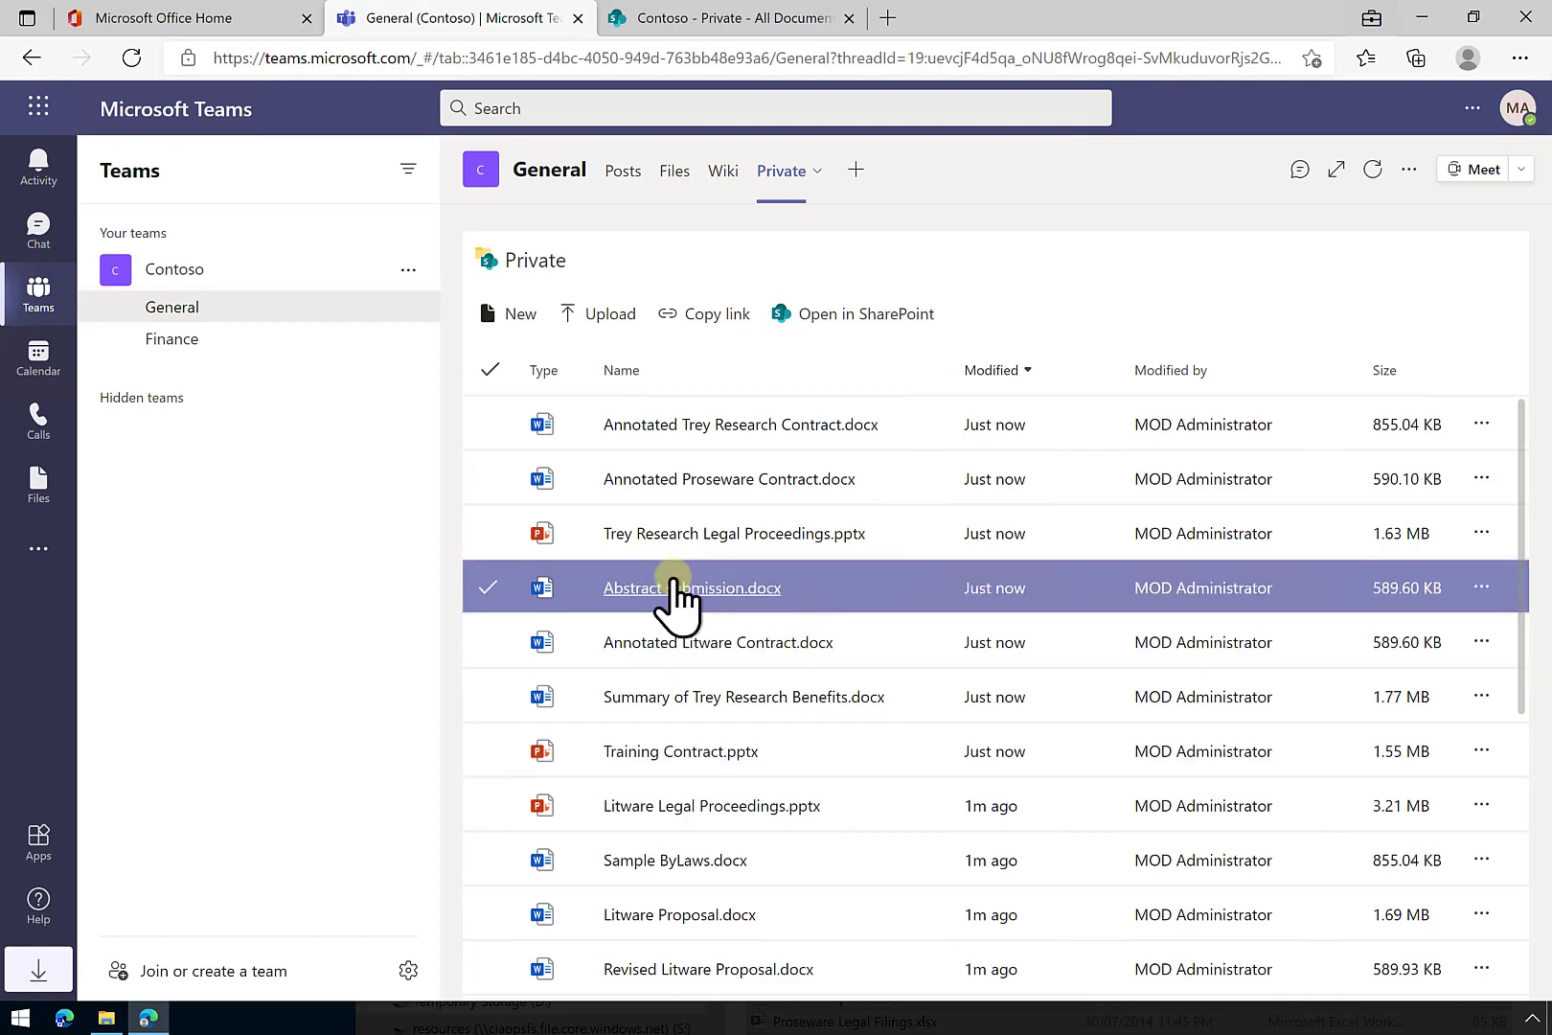
{"action": "left_click", "coordinate": [666, 177]}
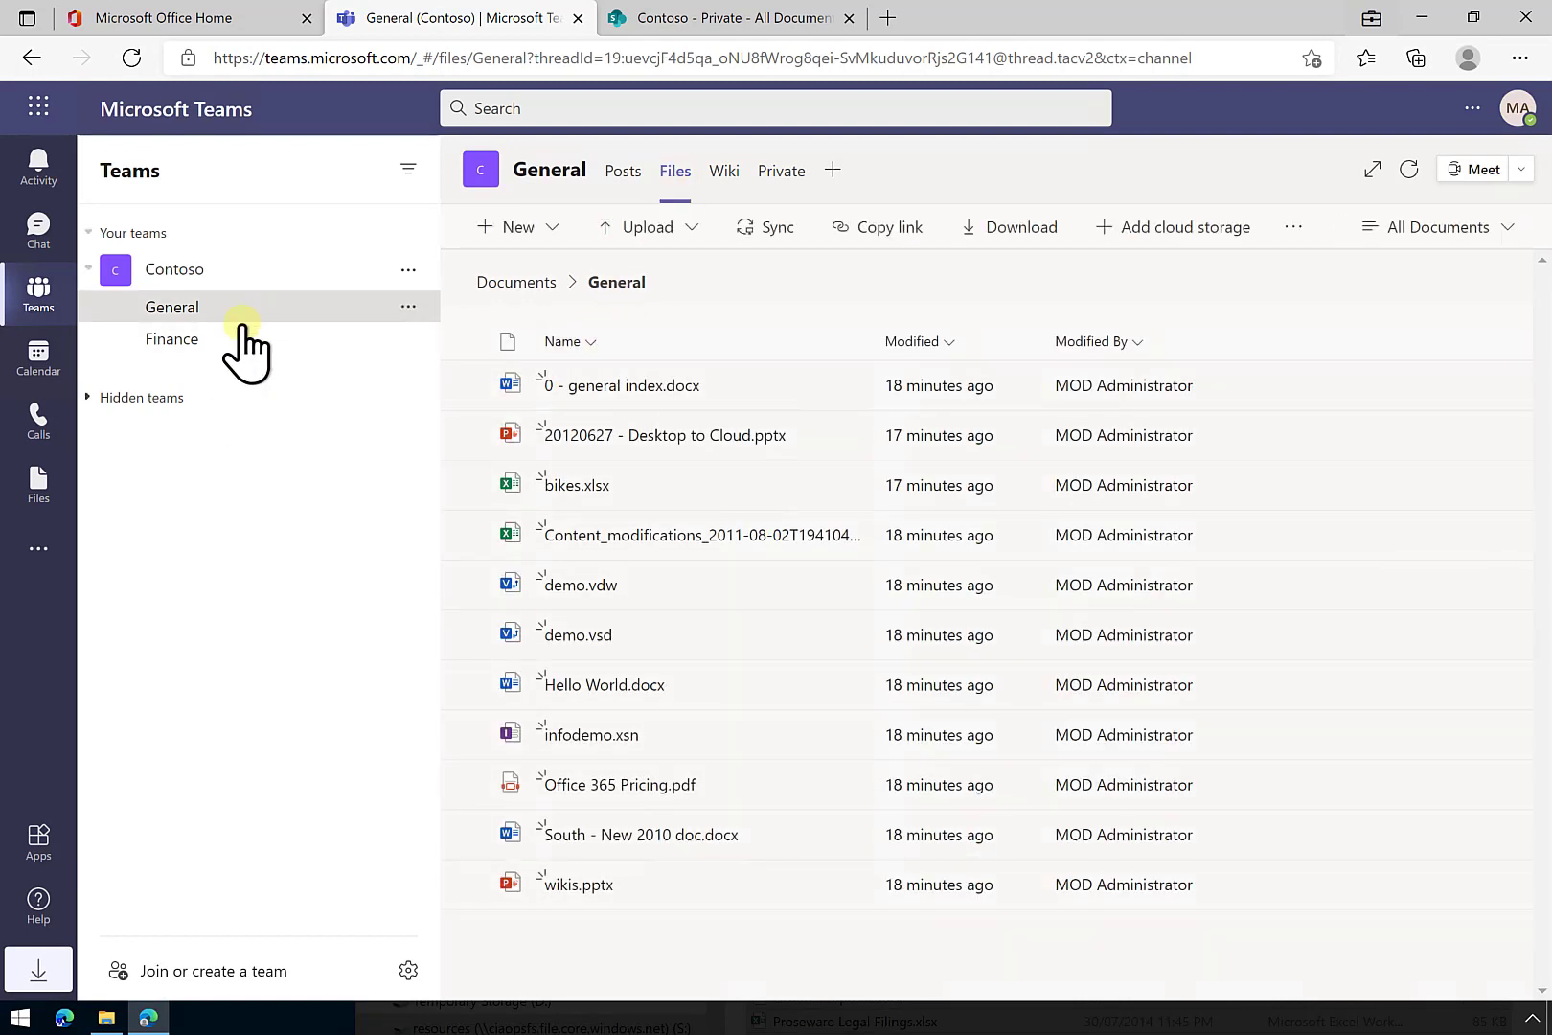
{"action": "left_click", "coordinate": [776, 172]}
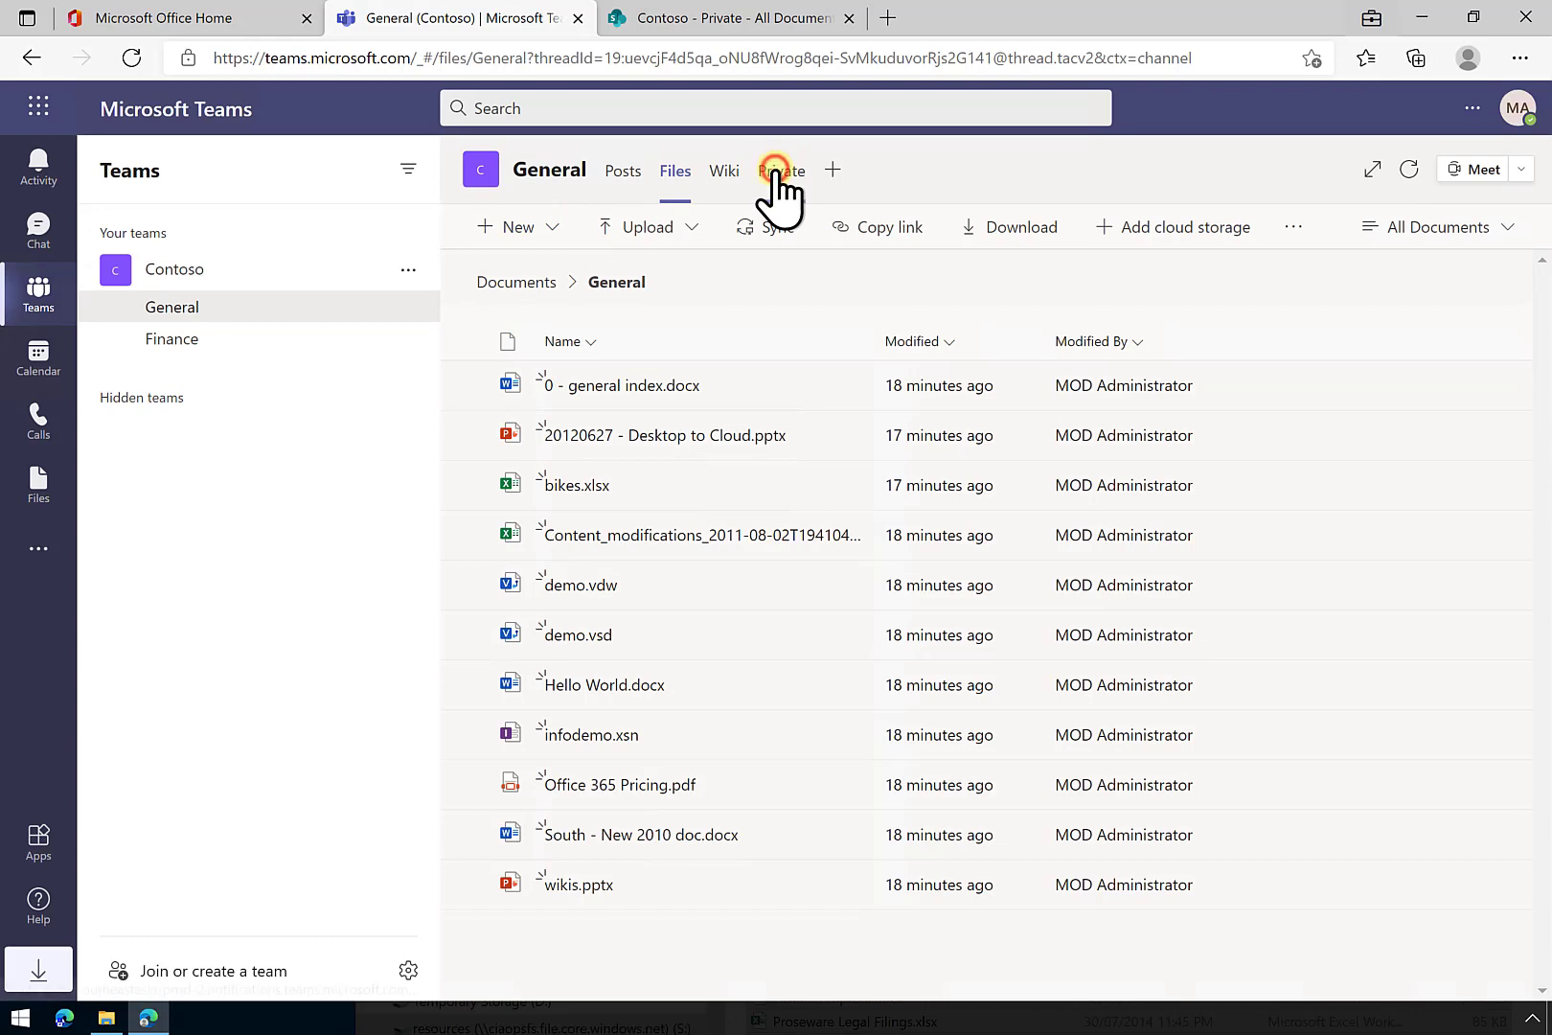
{"action": "left_click", "coordinate": [869, 524]}
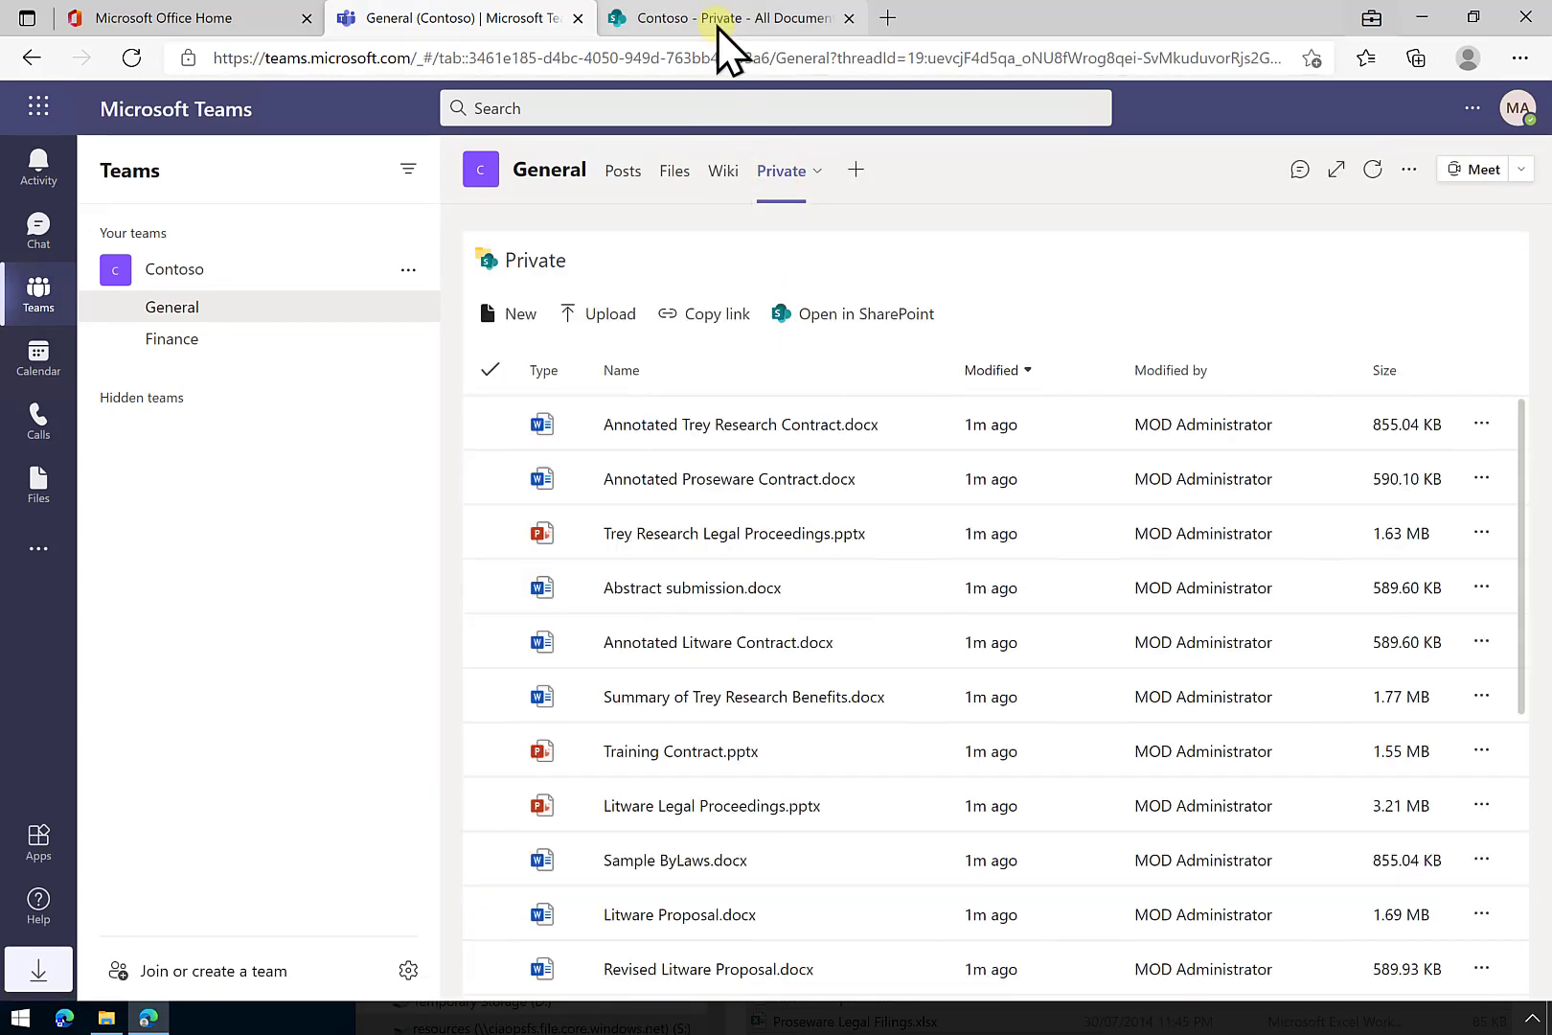
Take the Contoso SharePoint site back to Home, then bring Teams to the front
{"action": "left_click", "coordinate": [717, 21]}
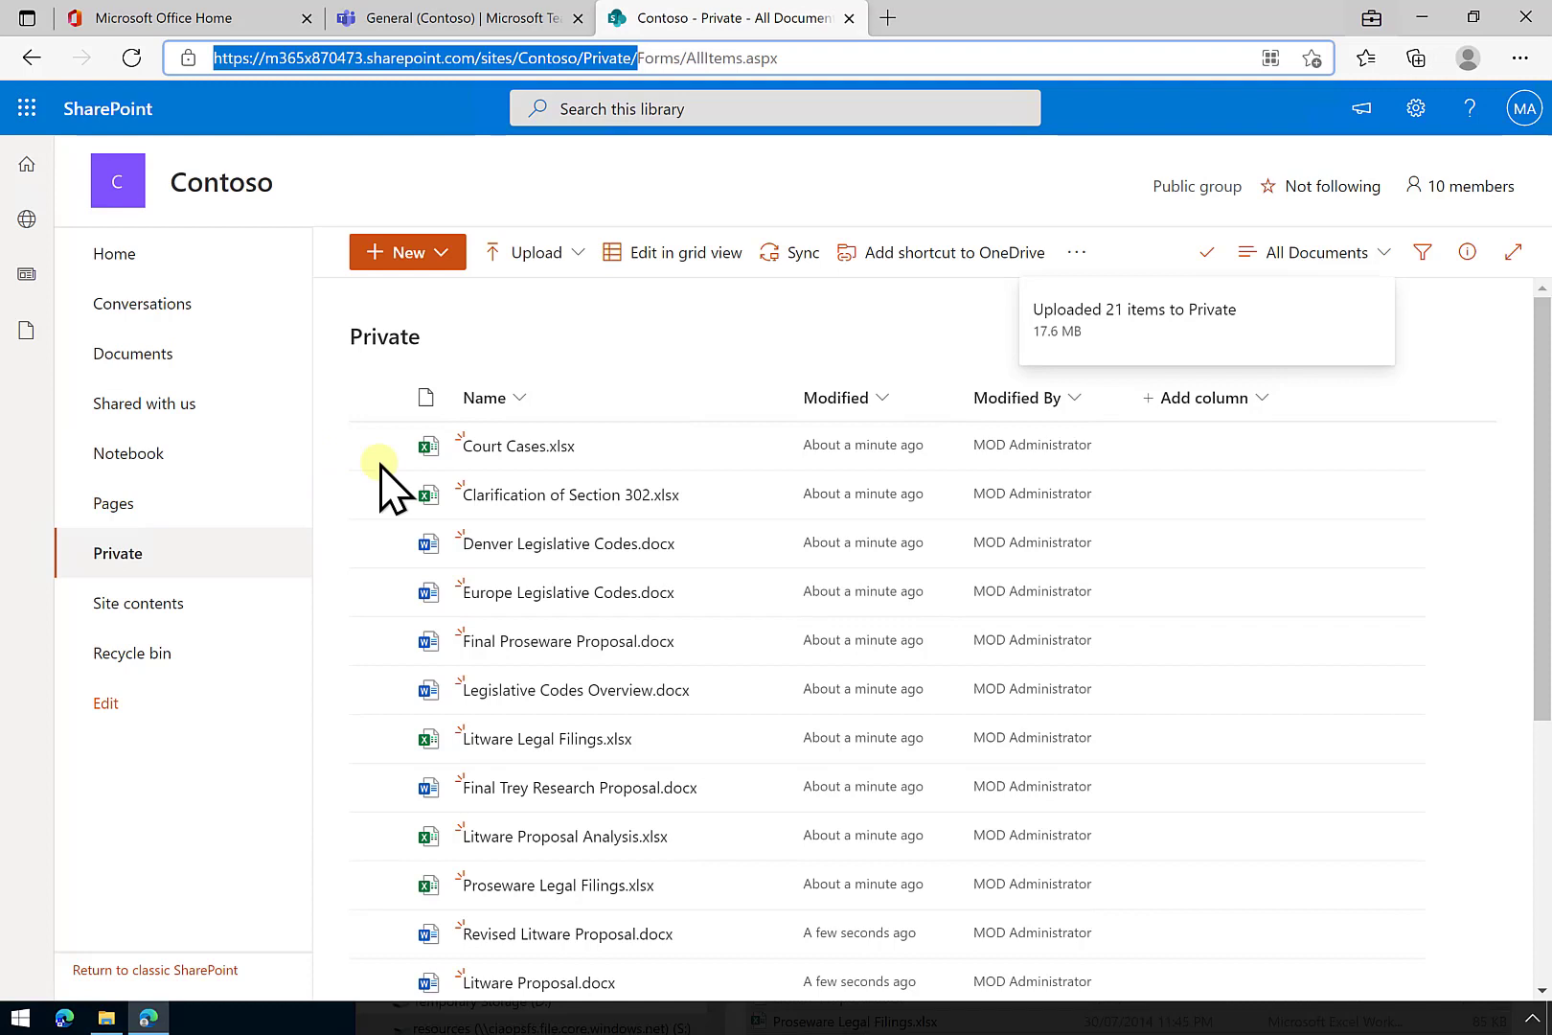
{"action": "left_click", "coordinate": [151, 255]}
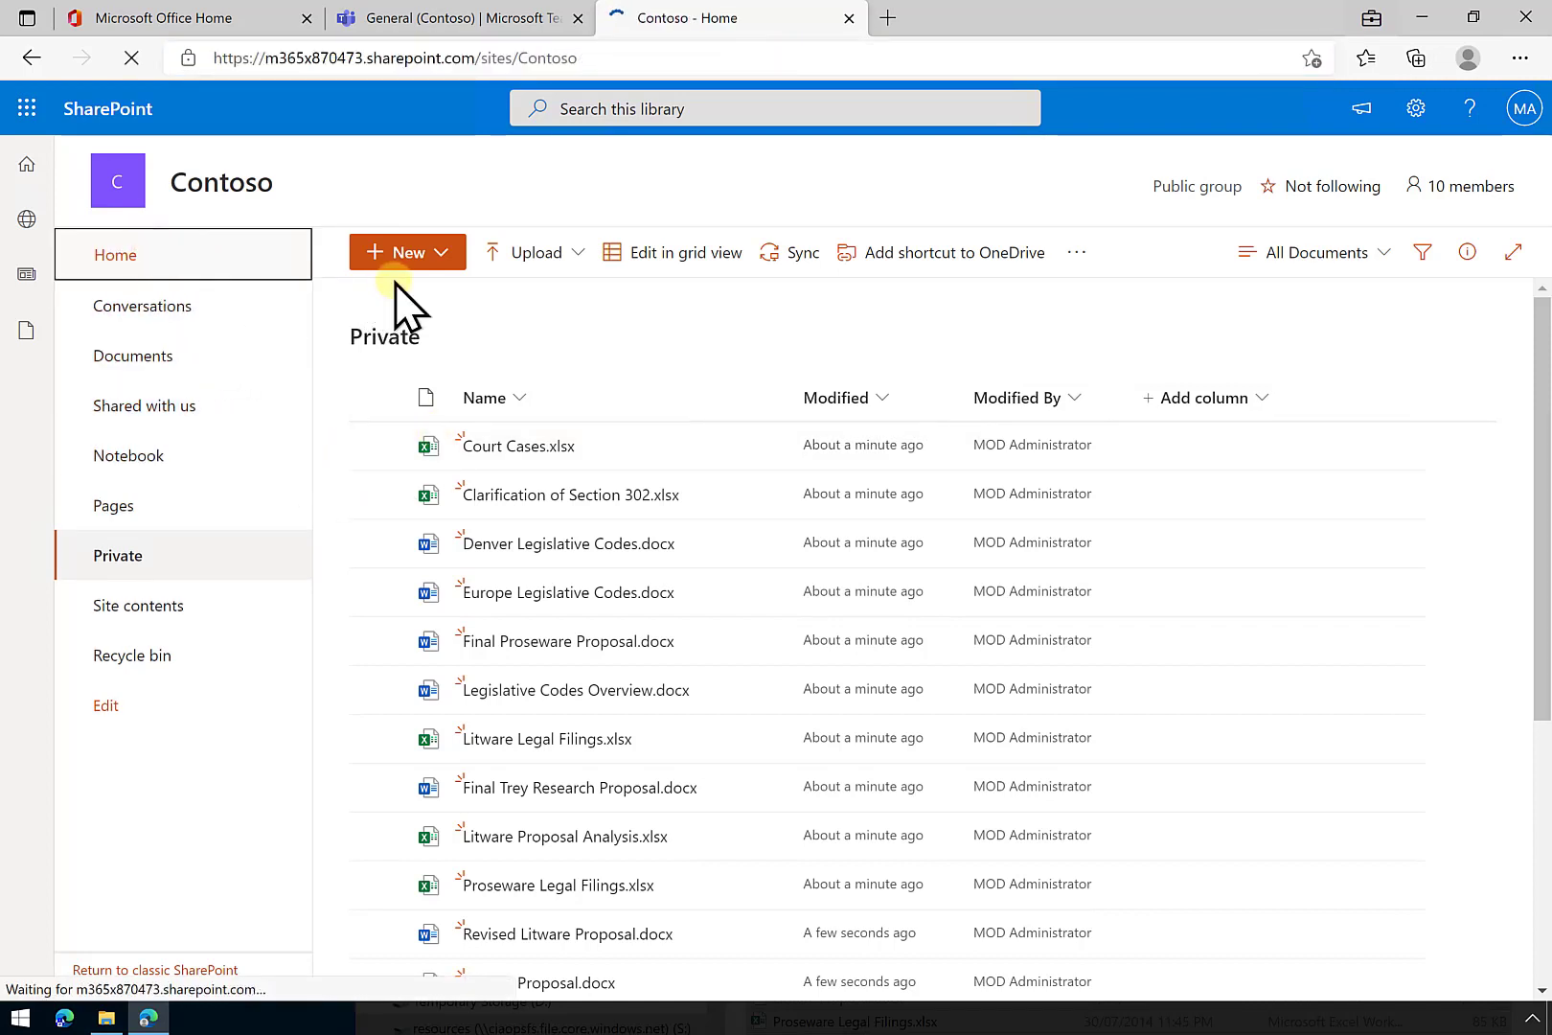
{"action": "left_click", "coordinate": [431, 255]}
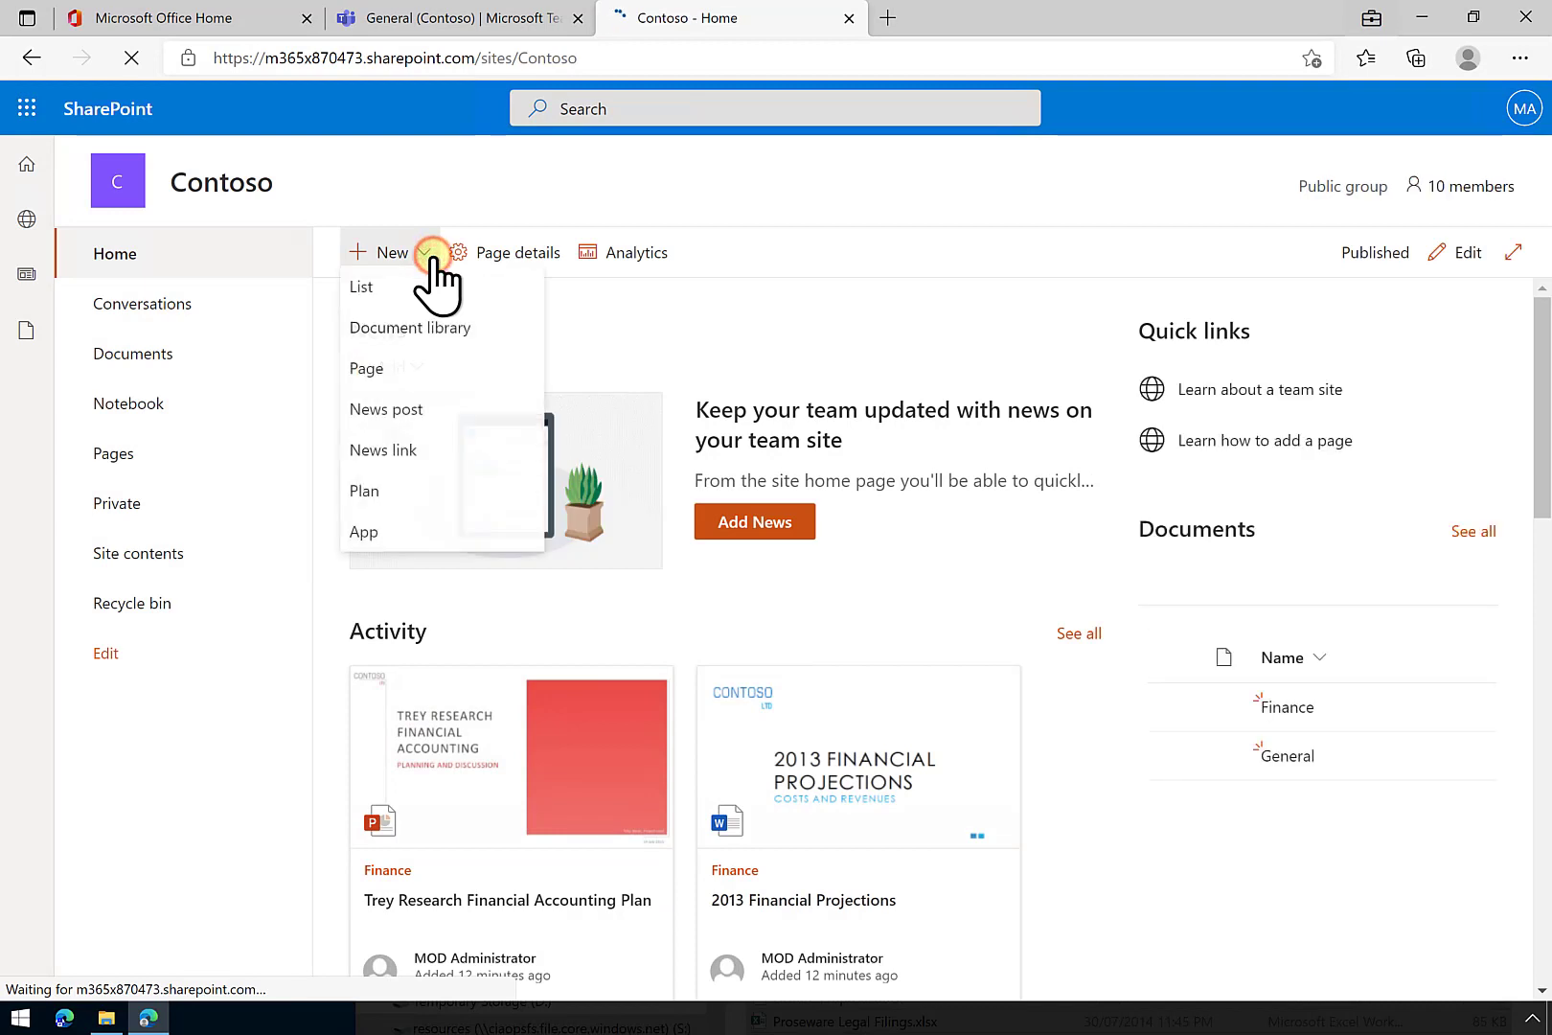
{"action": "left_click", "coordinate": [743, 311]}
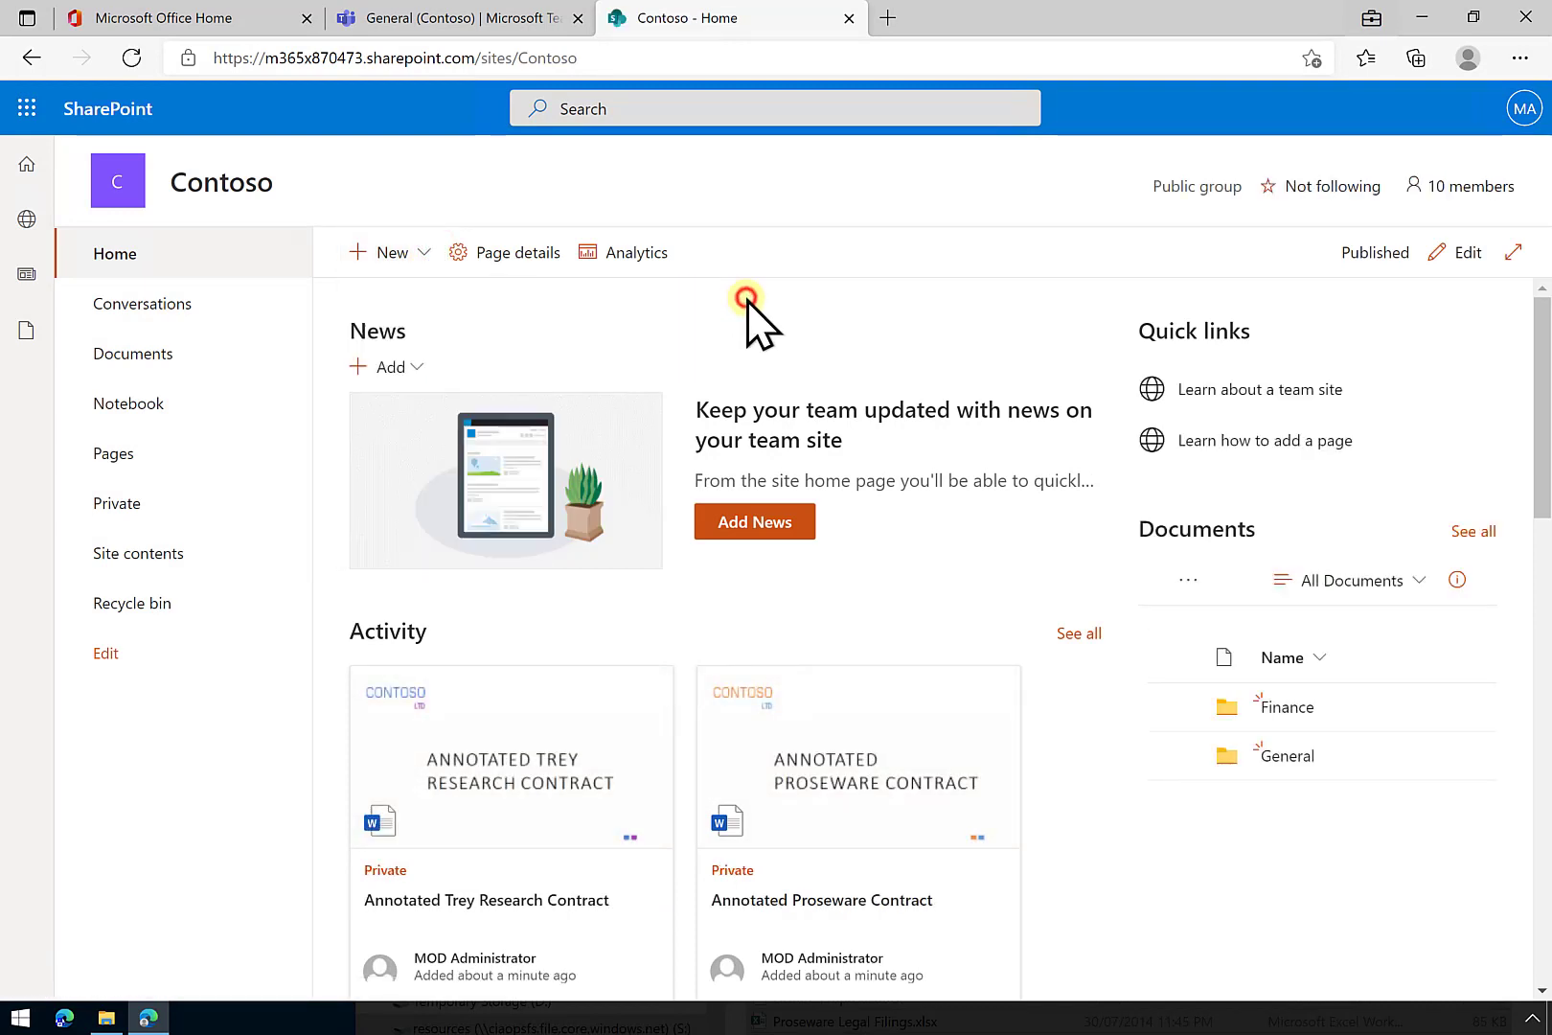
{"action": "left_click", "coordinate": [475, 27]}
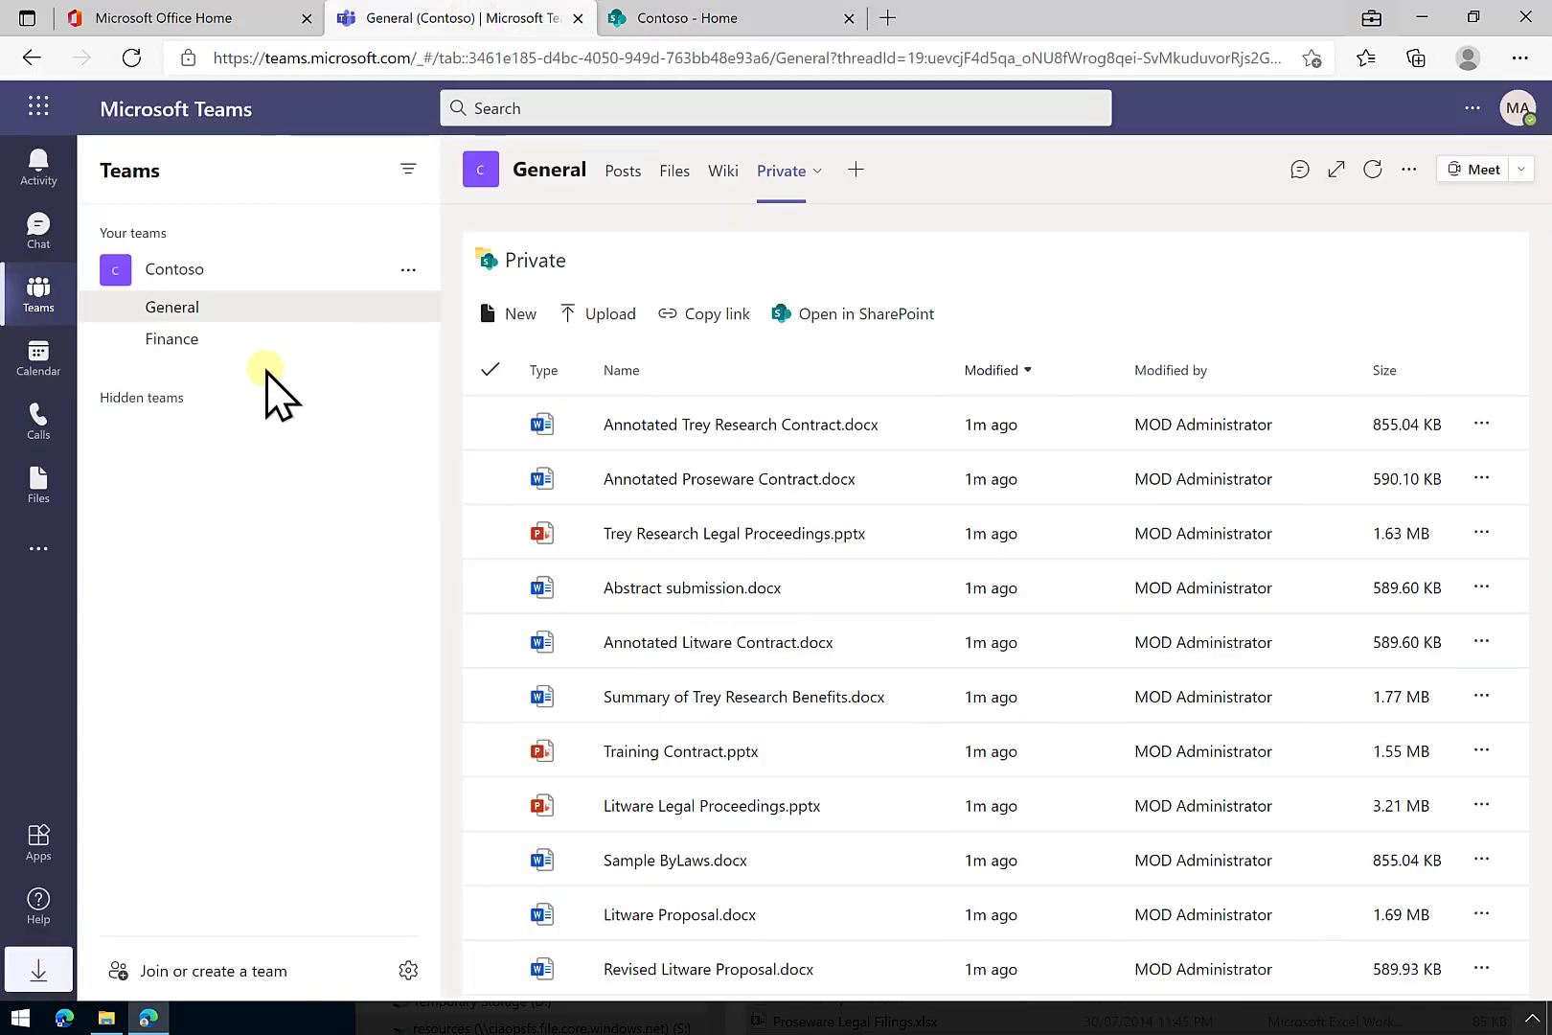
Open Finance's Add a tab dialog, close it without adding a tab, then go to General
{"action": "left_click", "coordinate": [235, 341]}
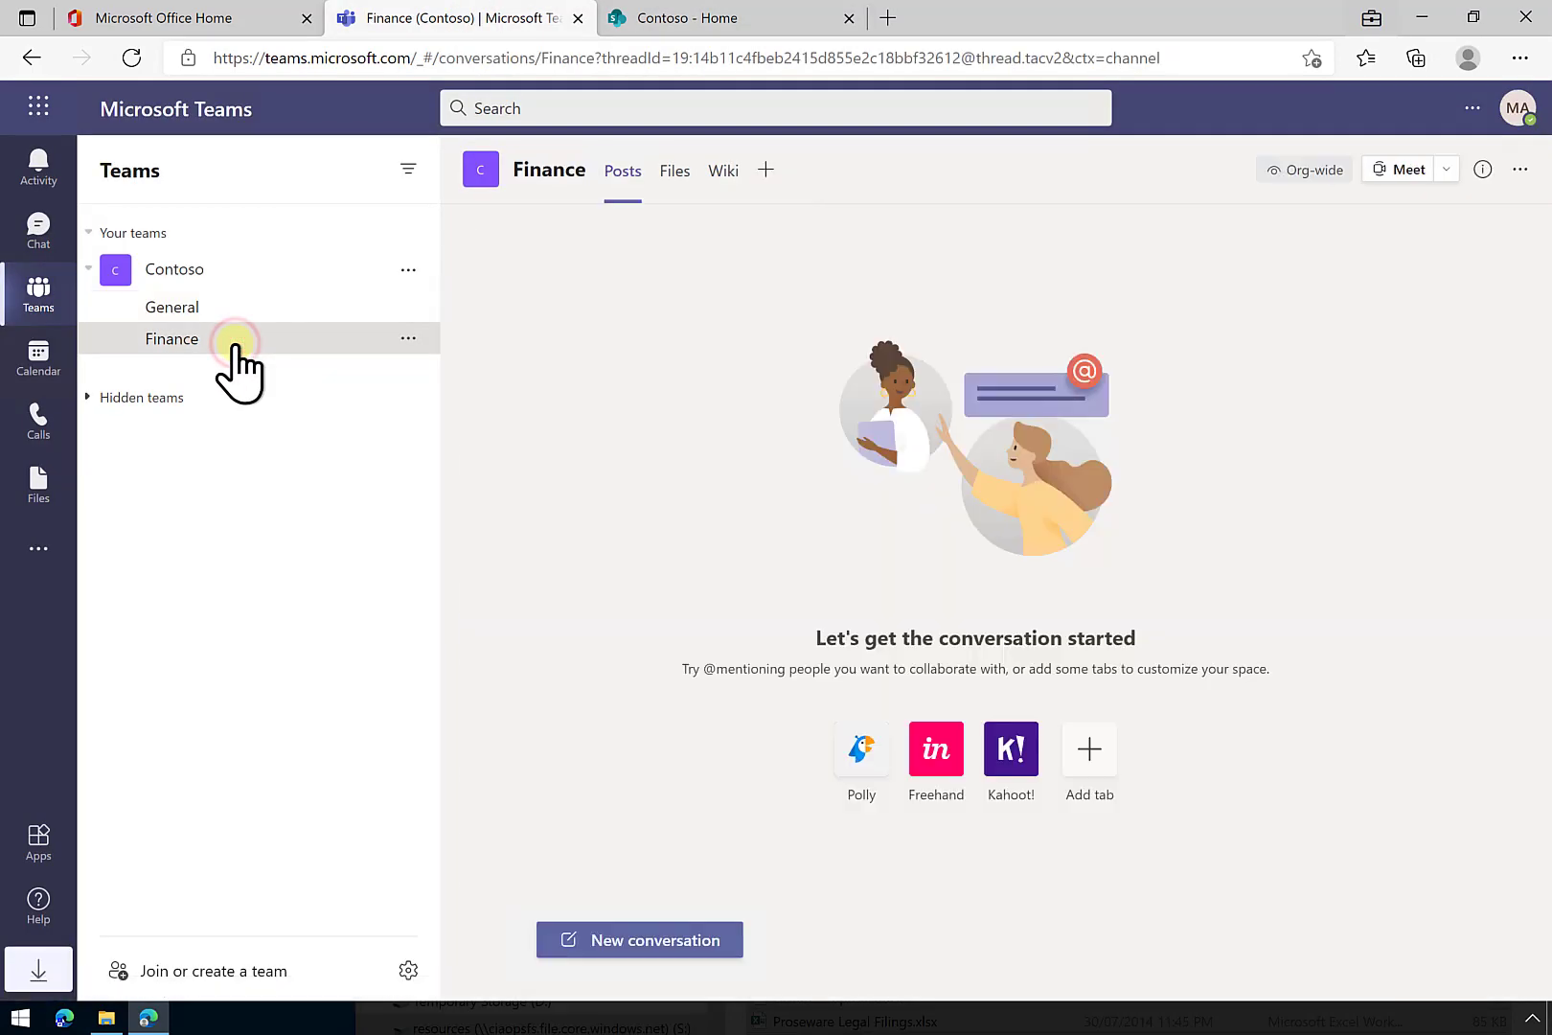
{"action": "left_click", "coordinate": [767, 172]}
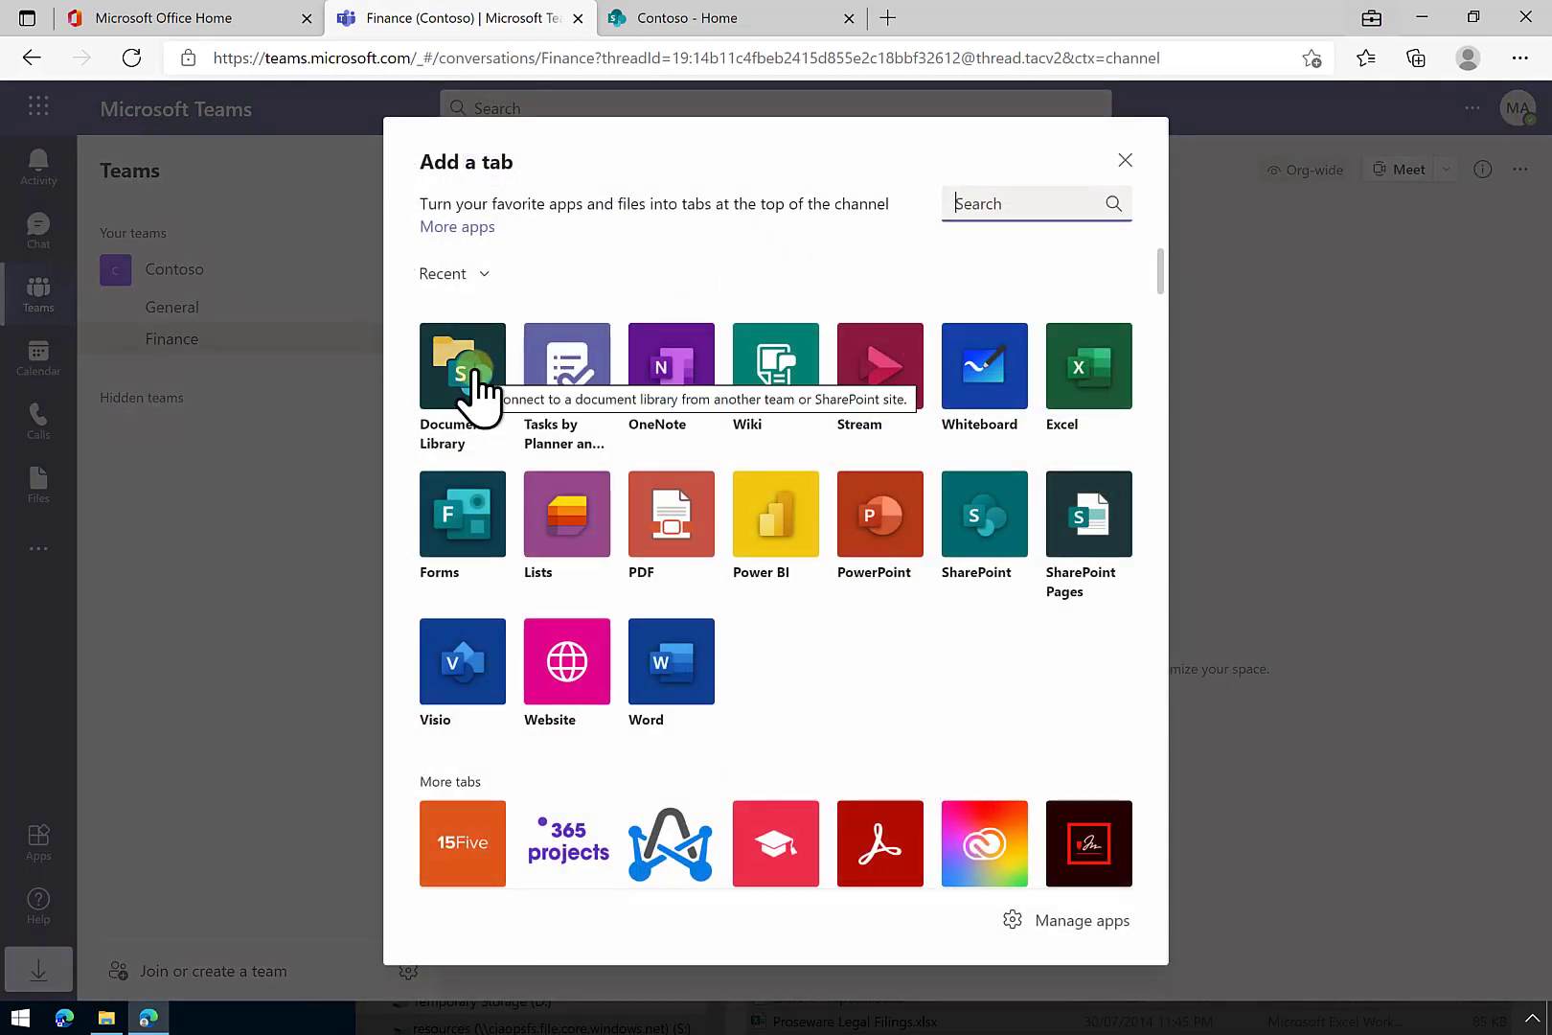
{"action": "left_click", "coordinate": [1126, 160]}
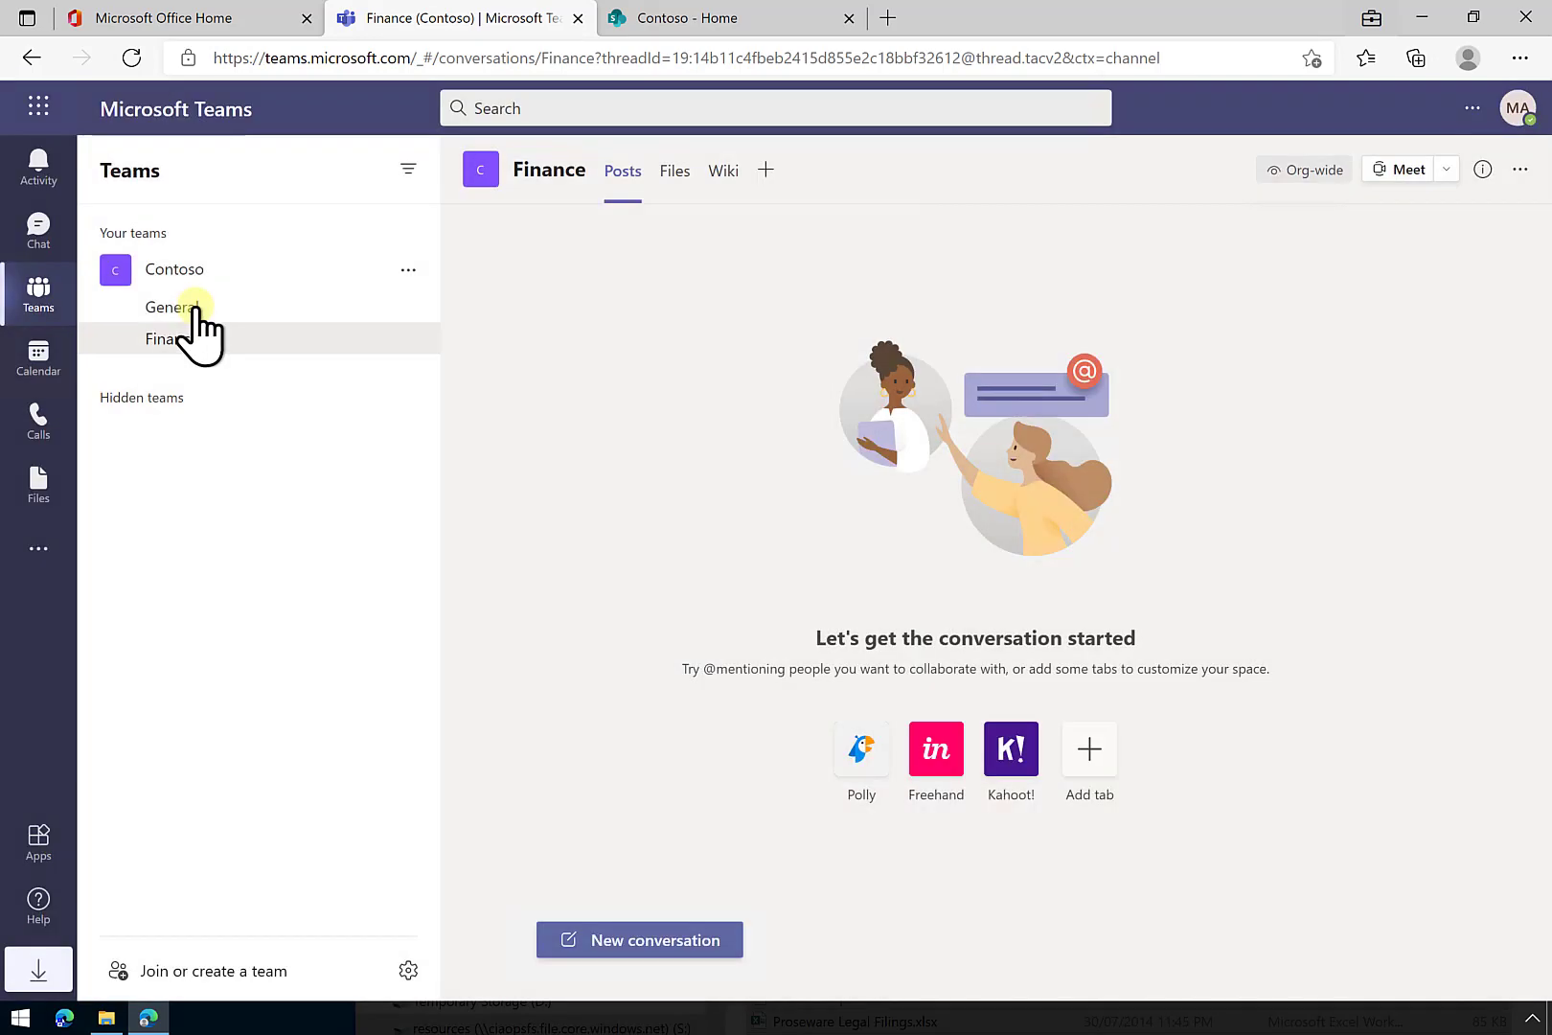
{"action": "left_click", "coordinate": [192, 306]}
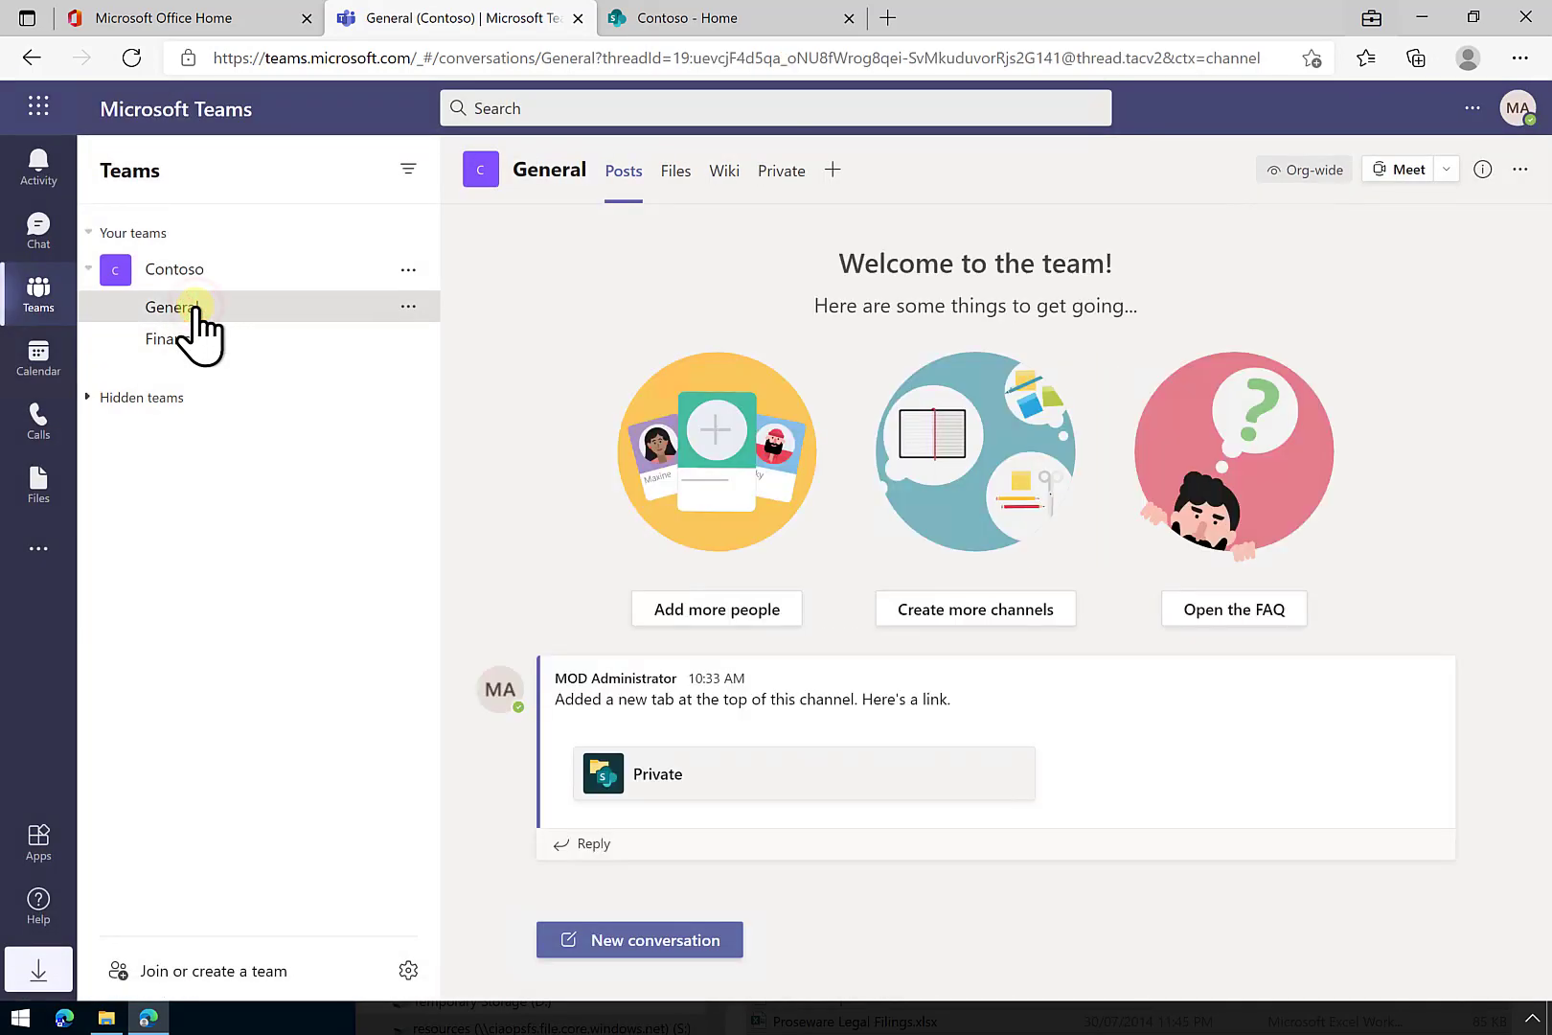
Show General's Files tab, then its Private tab listing the Legal documents
{"action": "left_click", "coordinate": [676, 172]}
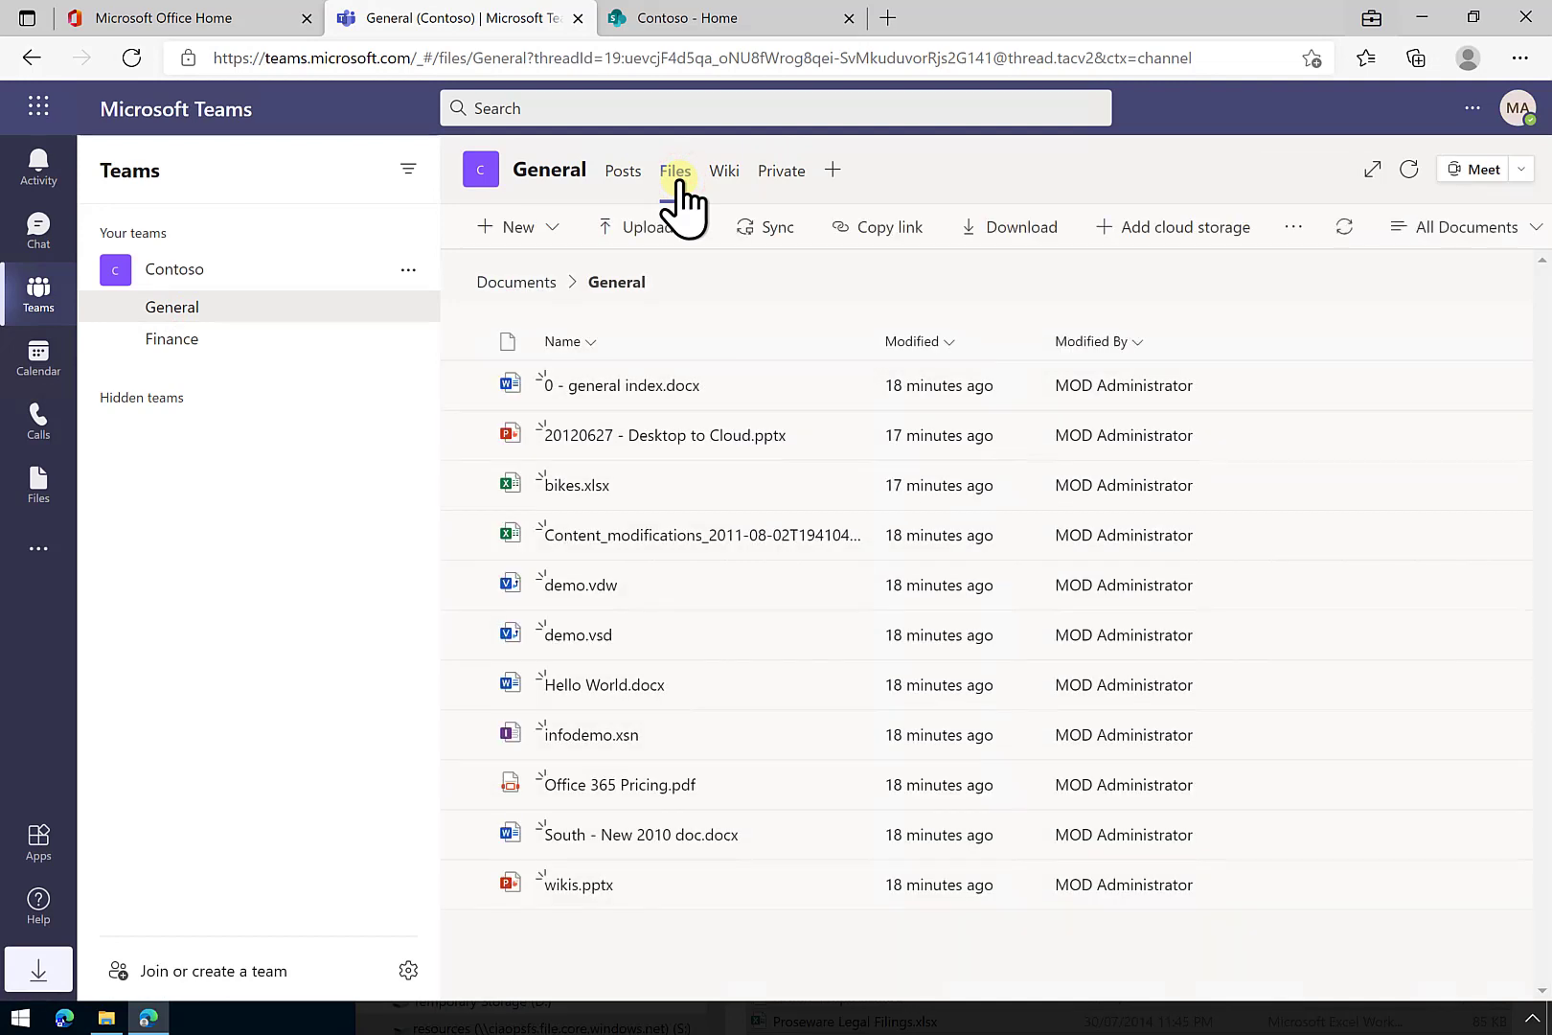
{"action": "left_click", "coordinate": [784, 172]}
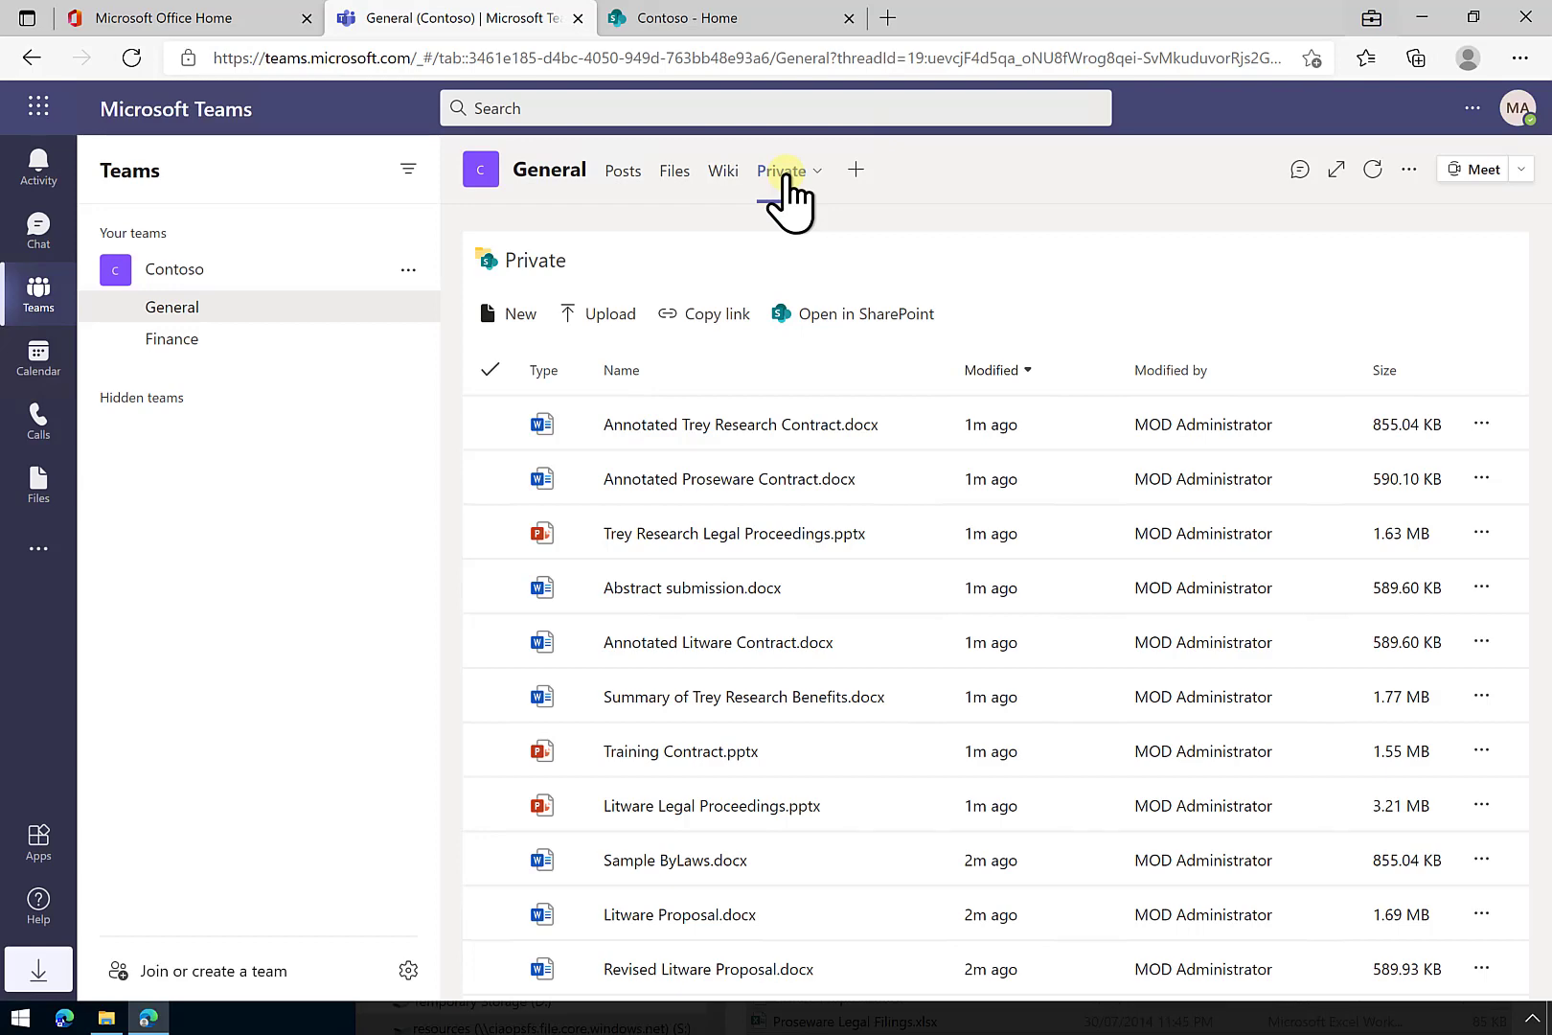
{"action": "left_click", "coordinate": [711, 20]}
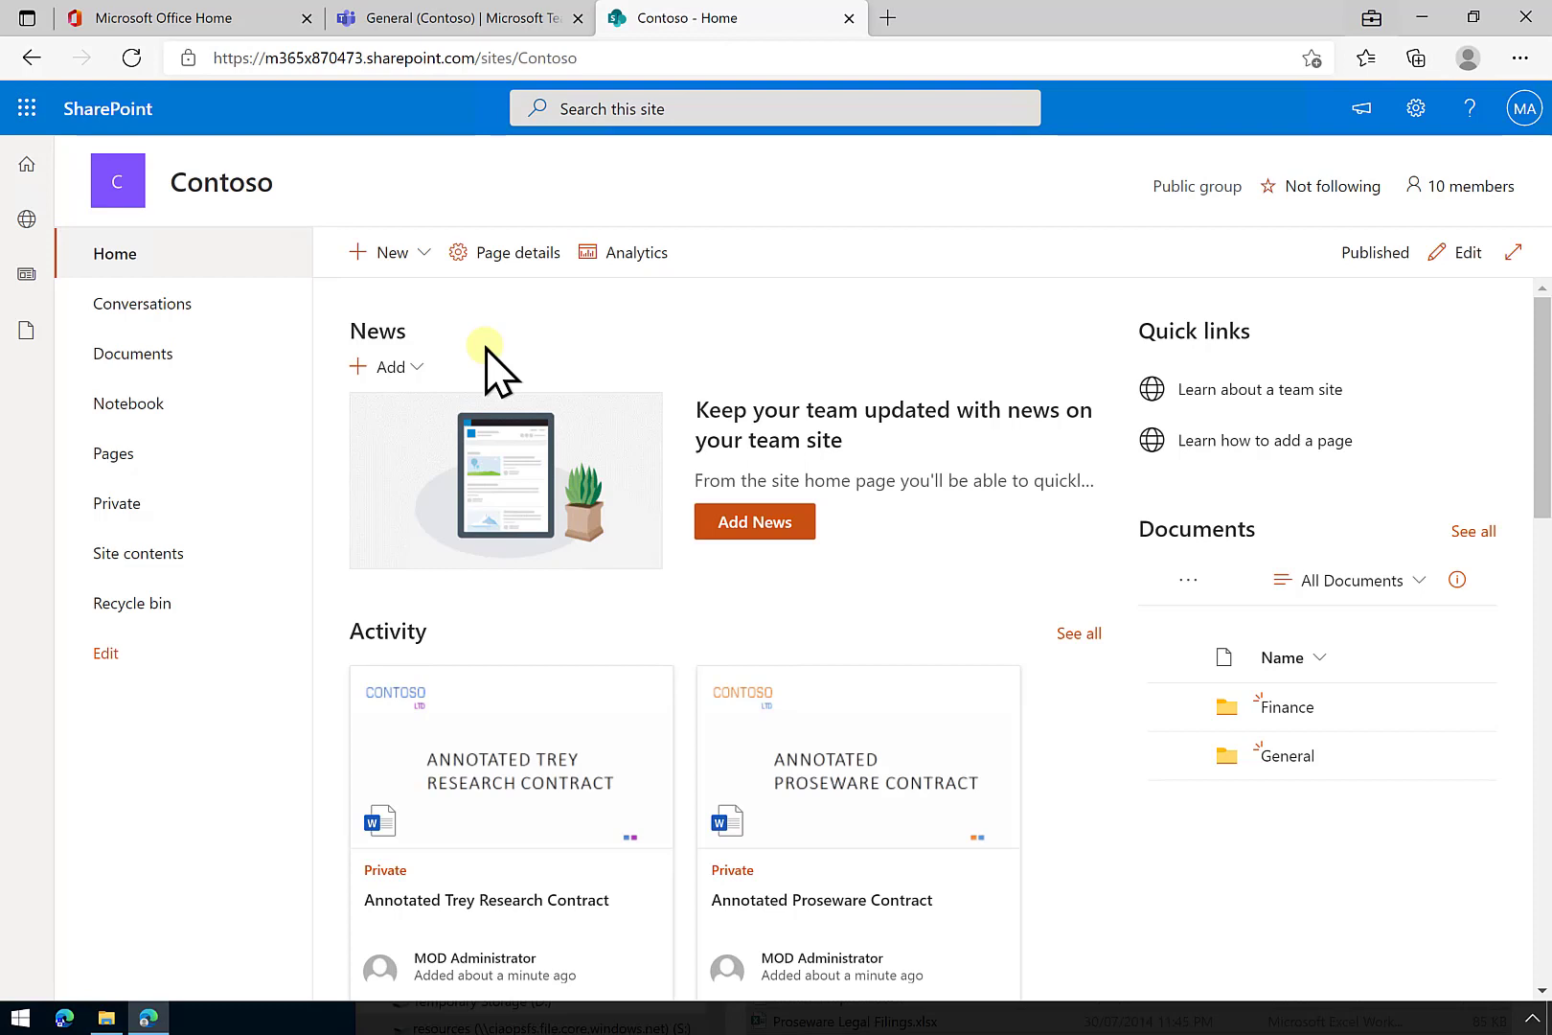
{"action": "left_click", "coordinate": [457, 18]}
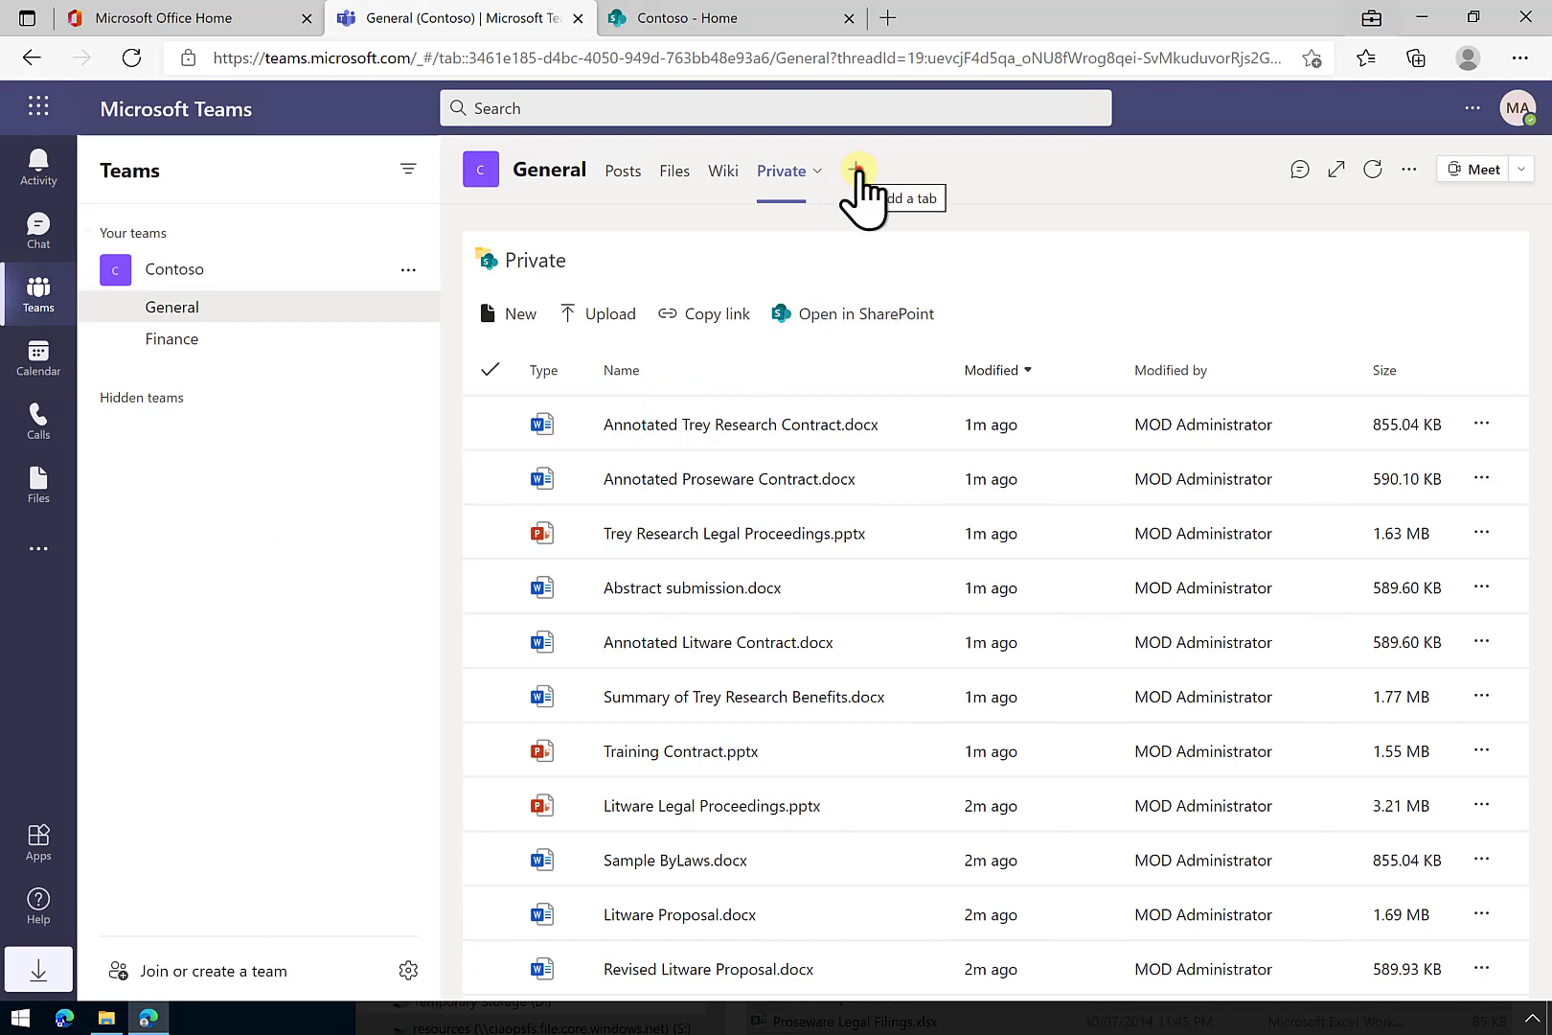
{"action": "left_click", "coordinate": [858, 169]}
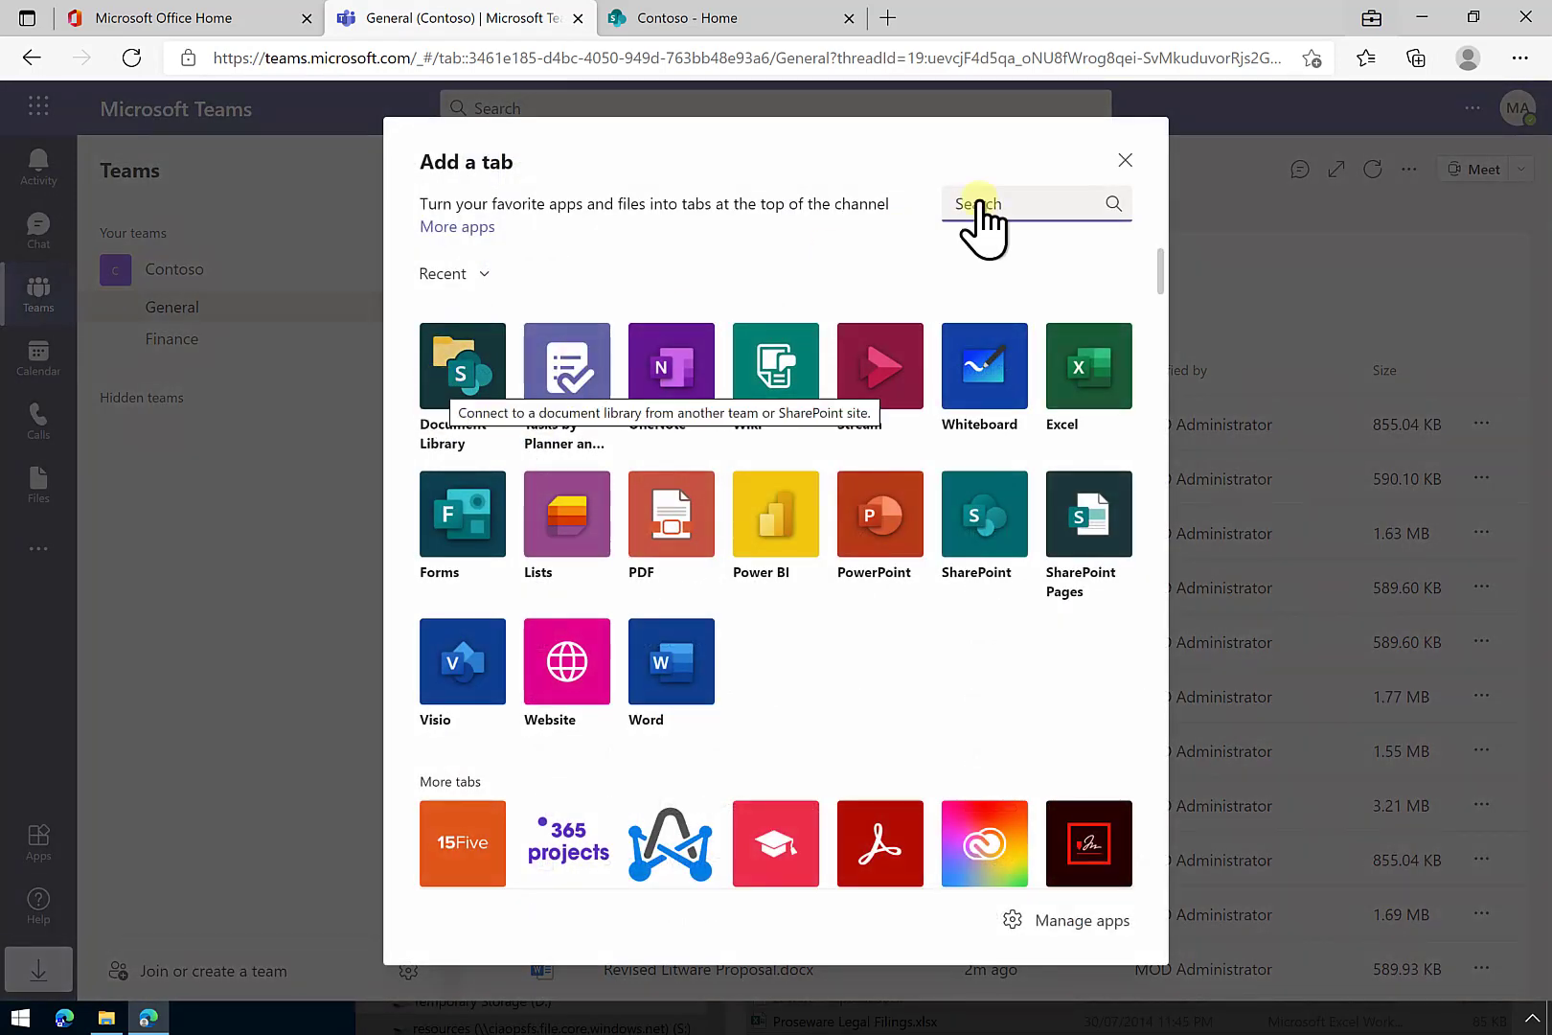
{"action": "left_click", "coordinate": [1123, 161]}
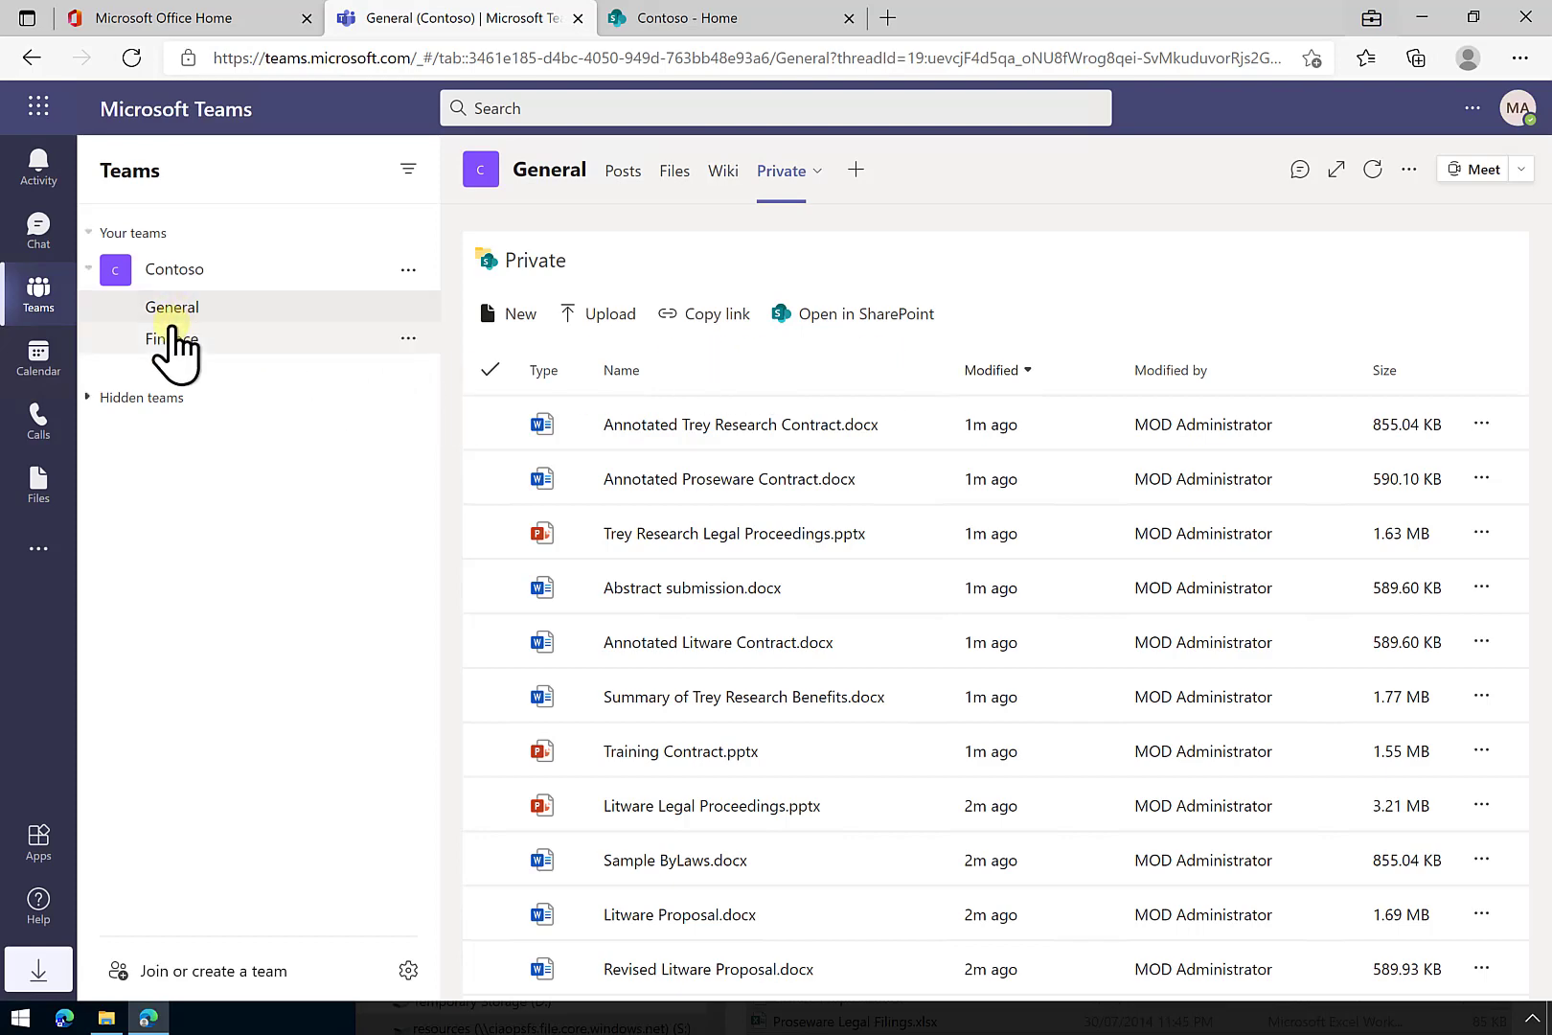
In SharePoint, go from Documents to the Contoso Private library, then return to Teams' Private tab
{"action": "left_click", "coordinate": [725, 26]}
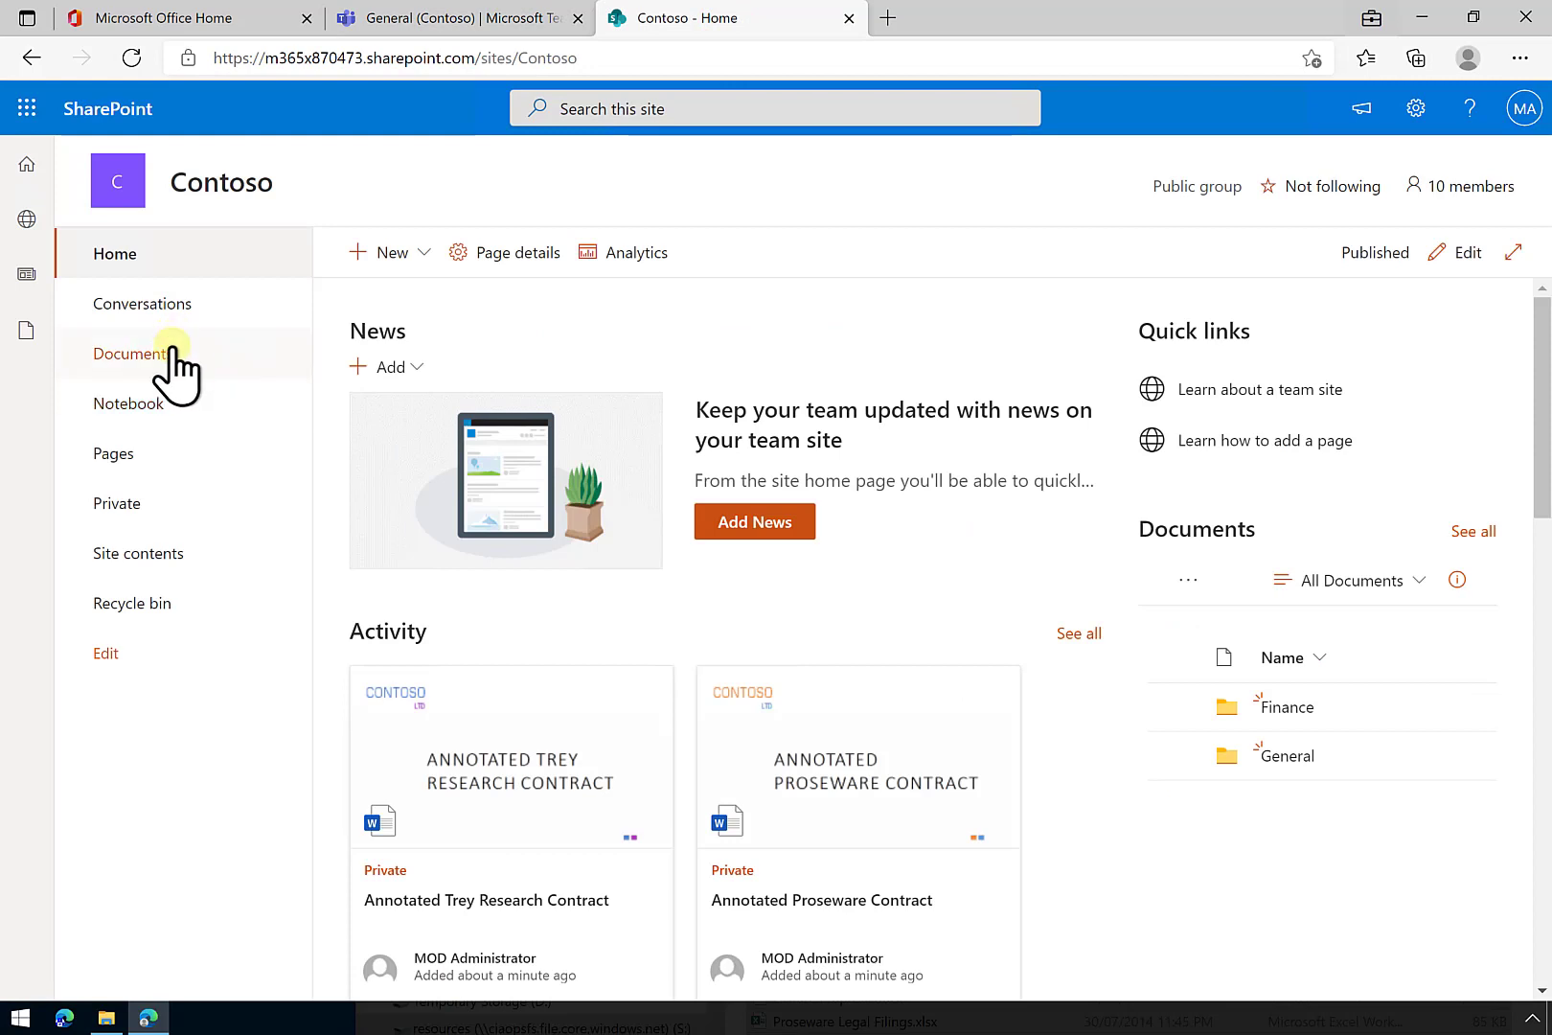
{"action": "left_click", "coordinate": [147, 360]}
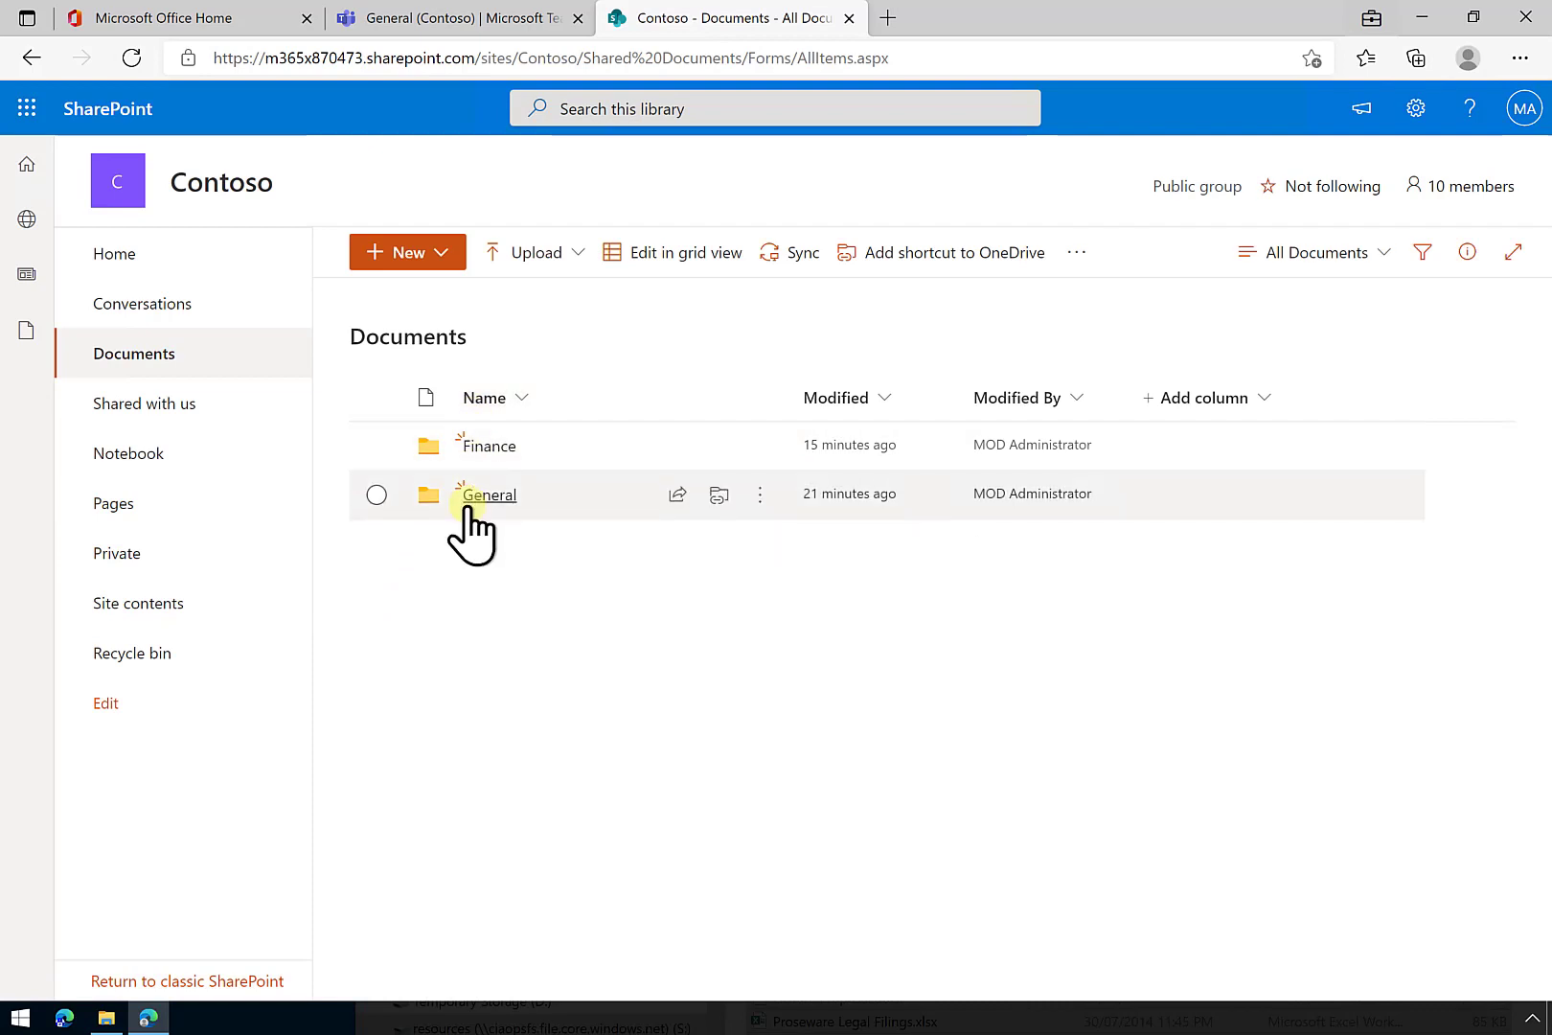
{"action": "left_click", "coordinate": [139, 553]}
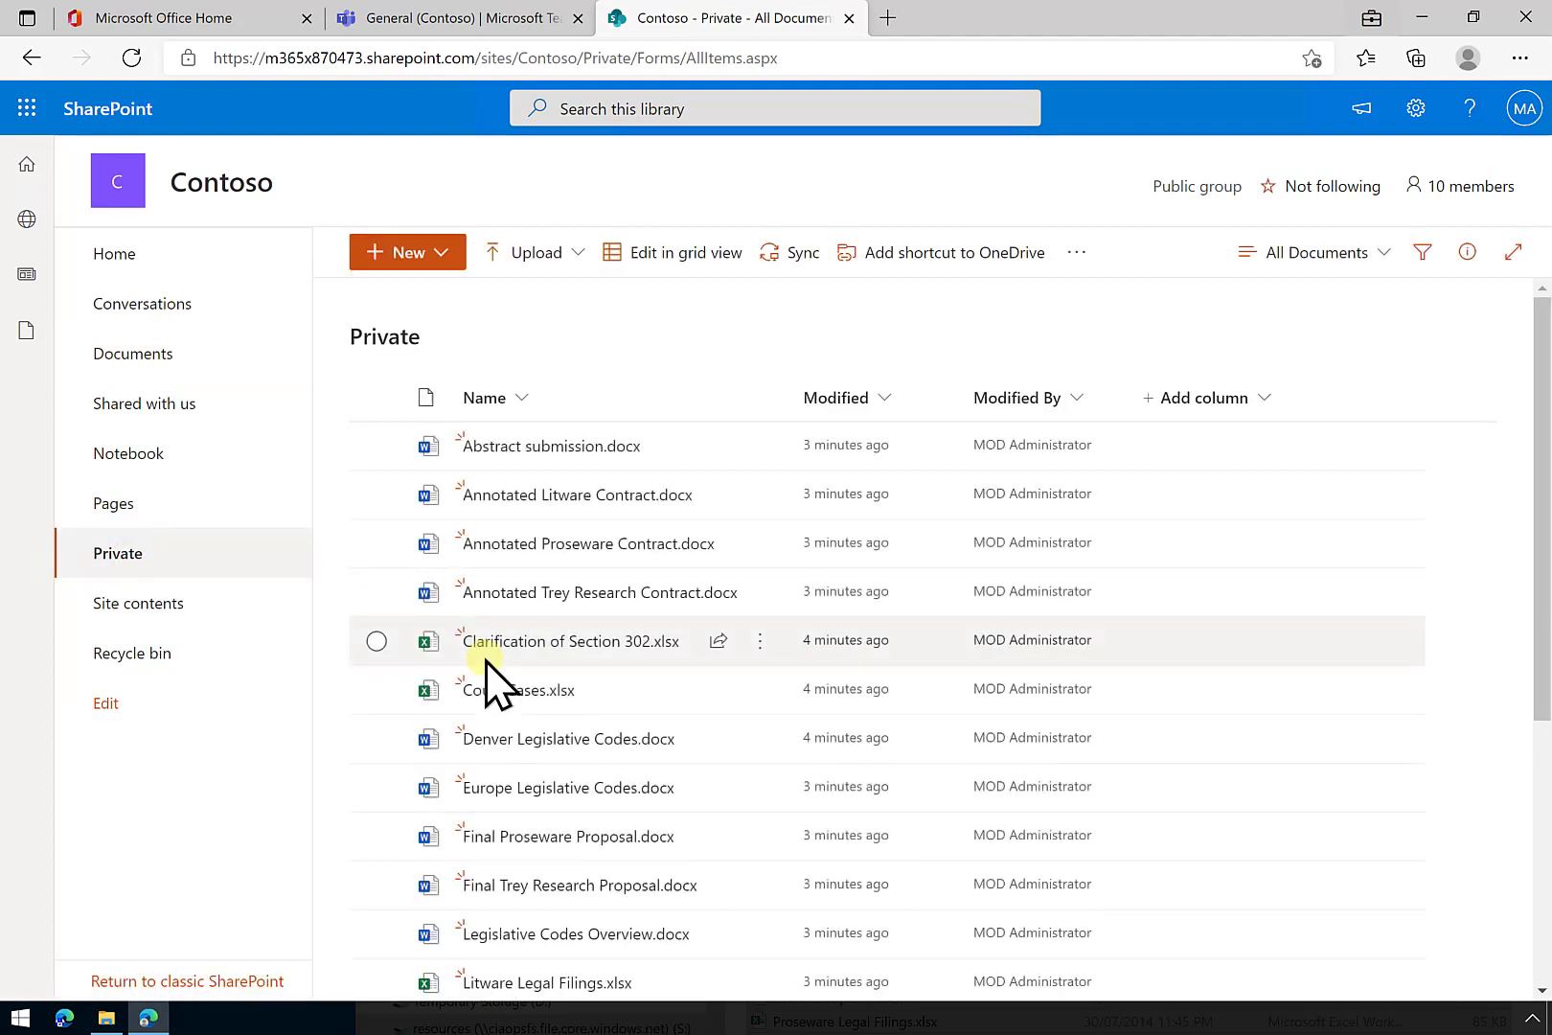
{"action": "left_click", "coordinate": [499, 22]}
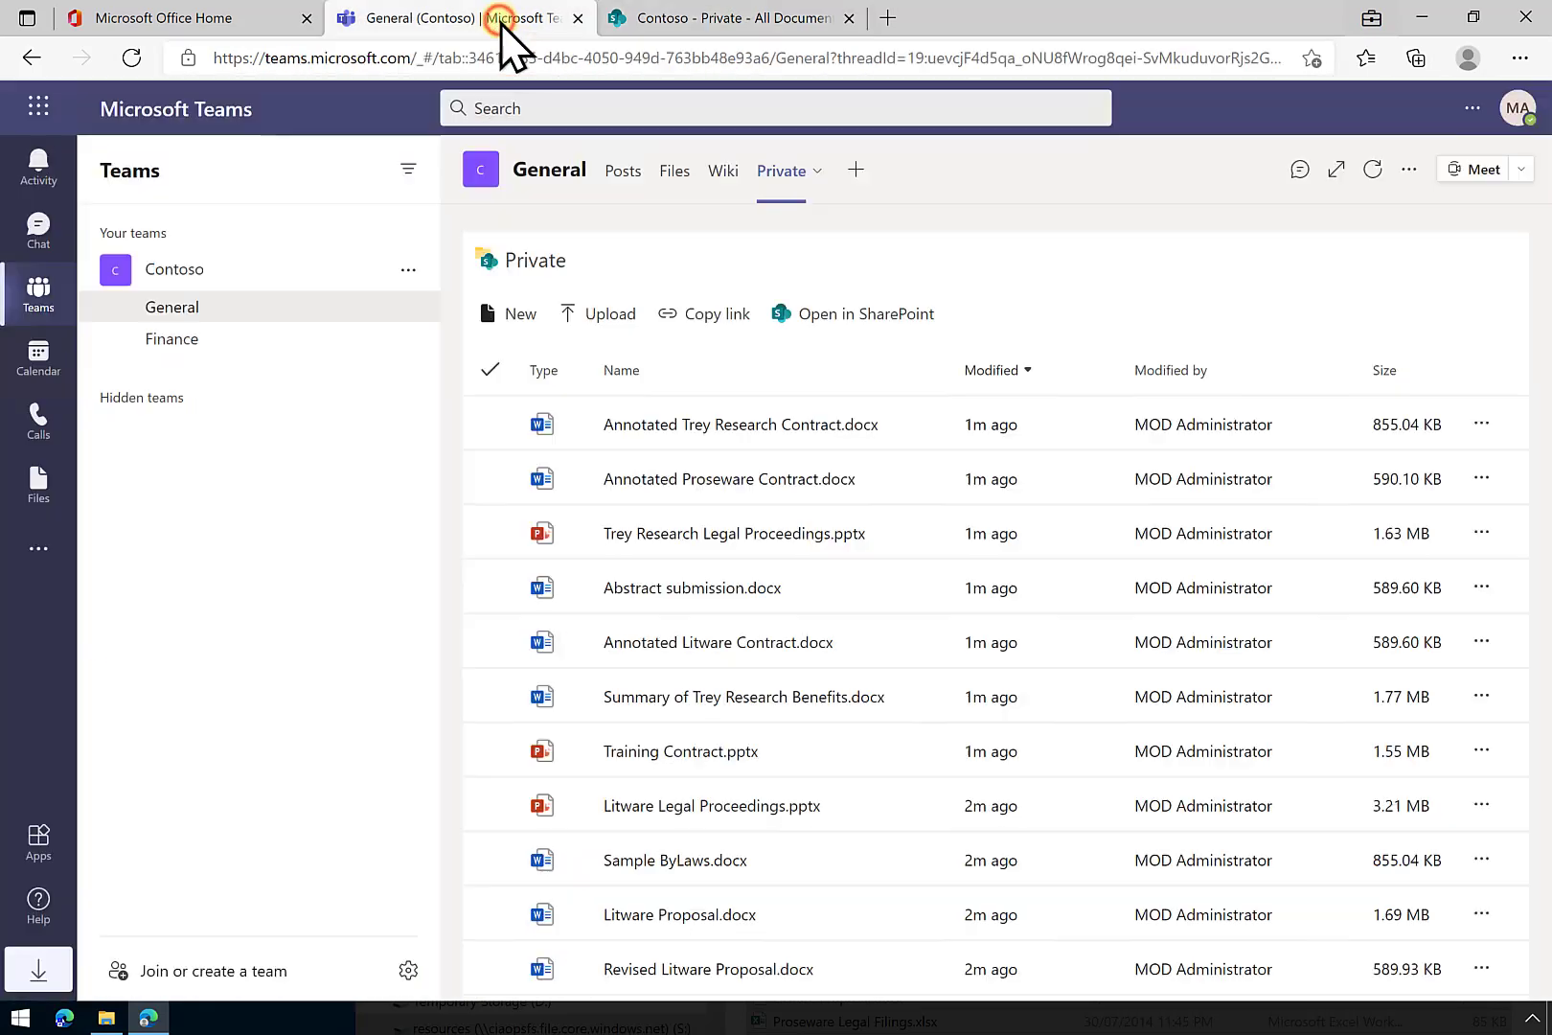